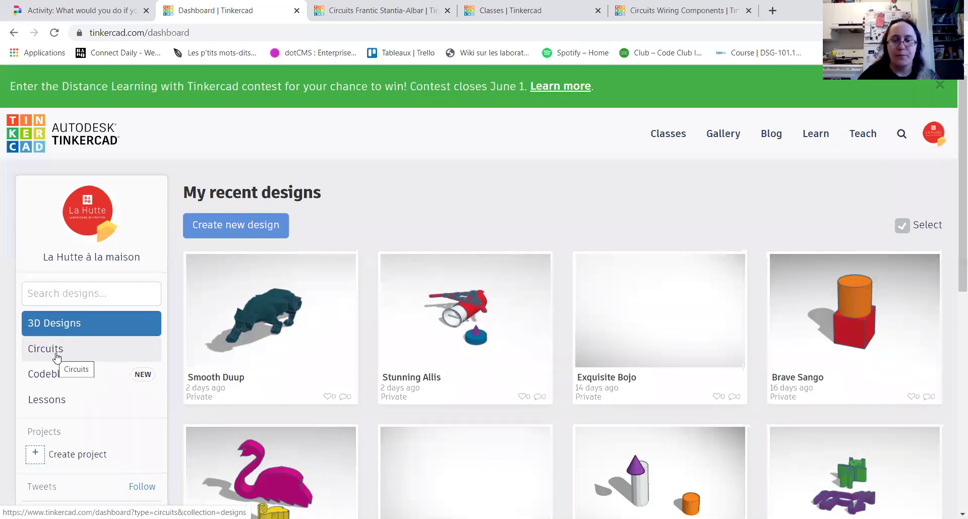
Step: Open the Circuits section of the dashboard and create a new circuit
left_click(57, 358)
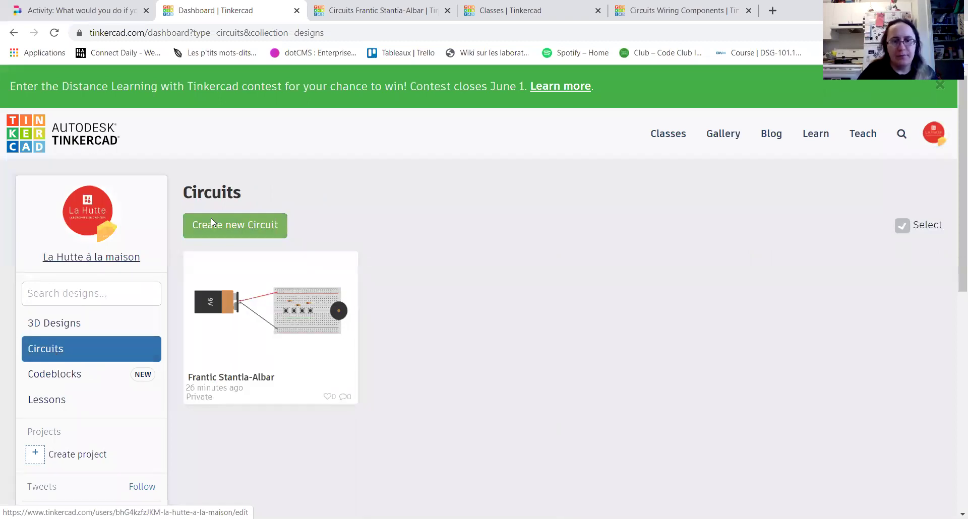
left_click(251, 231)
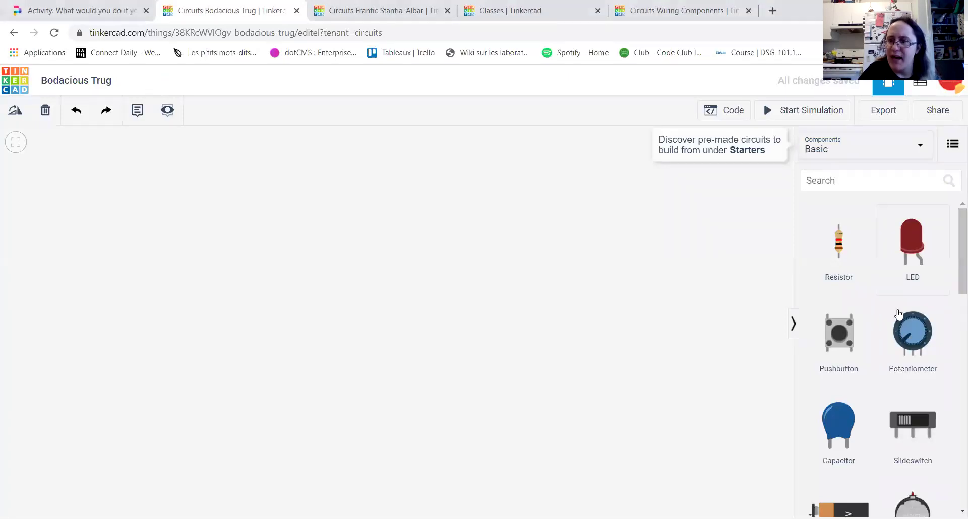
Step: Examine the Basic components, switch the library to All components, and look through its categories from General to Integrated Circuits
scroll(954, 273, "down", 3)
scroll(954, 272, "down", 5)
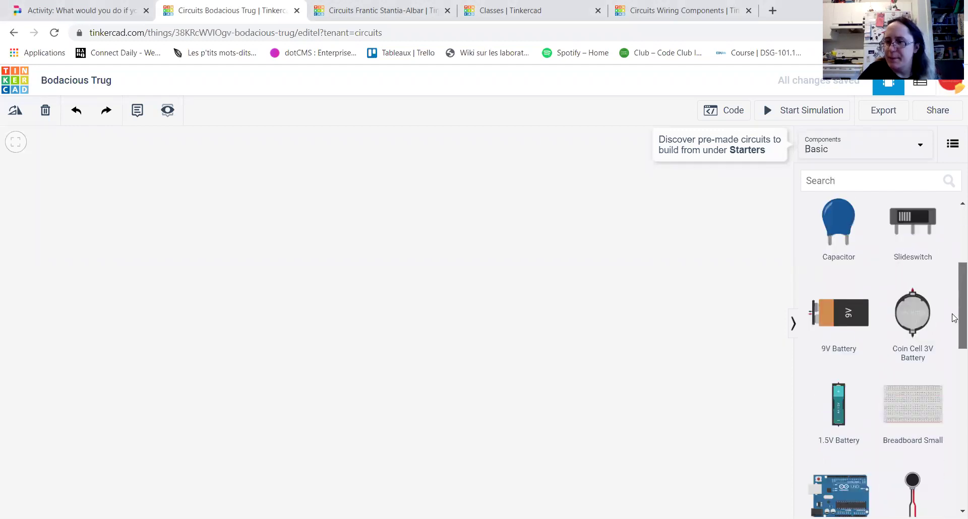
left_click_drag(954, 318, 954, 223)
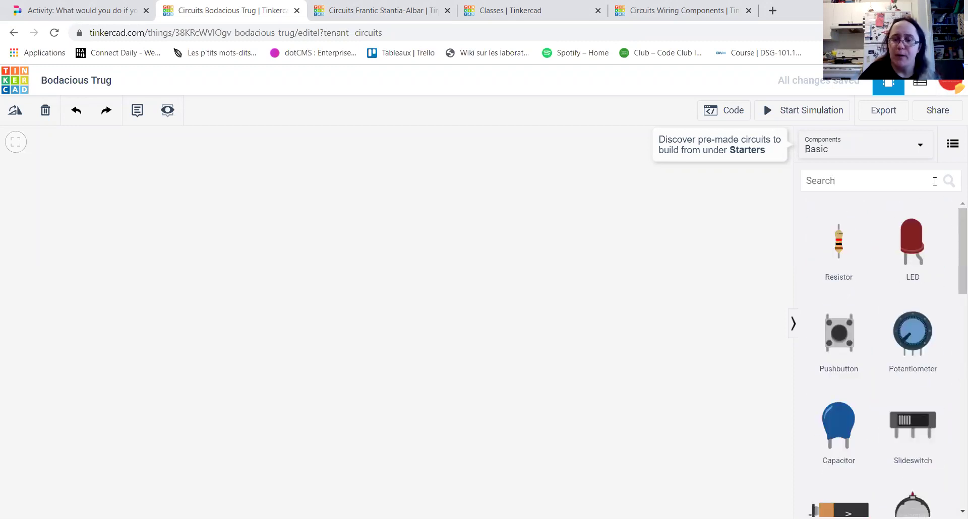
left_click(920, 147)
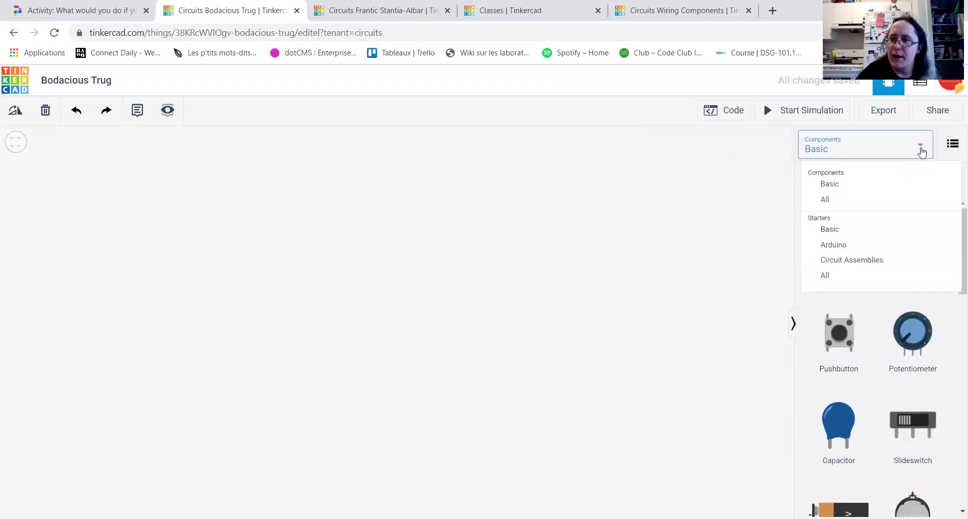
left_click(883, 205)
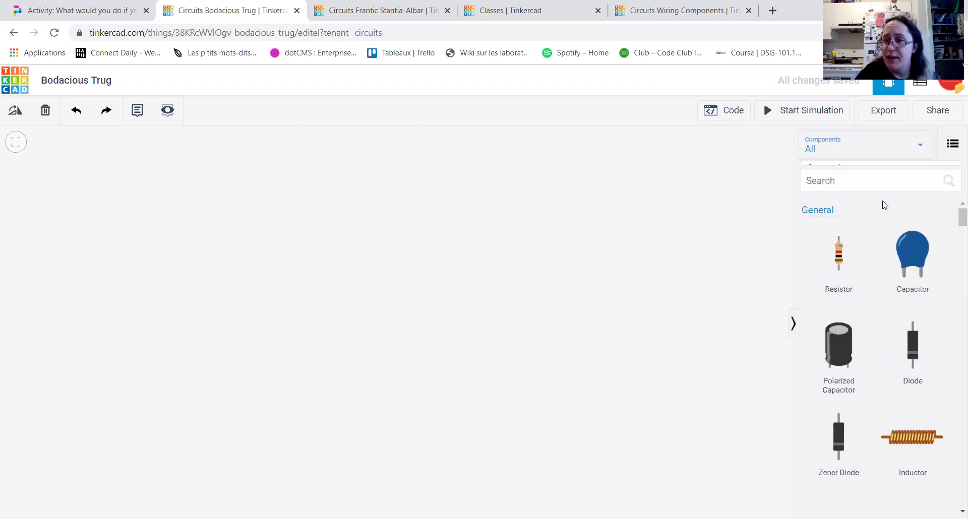
left_click_drag(954, 222, 954, 272)
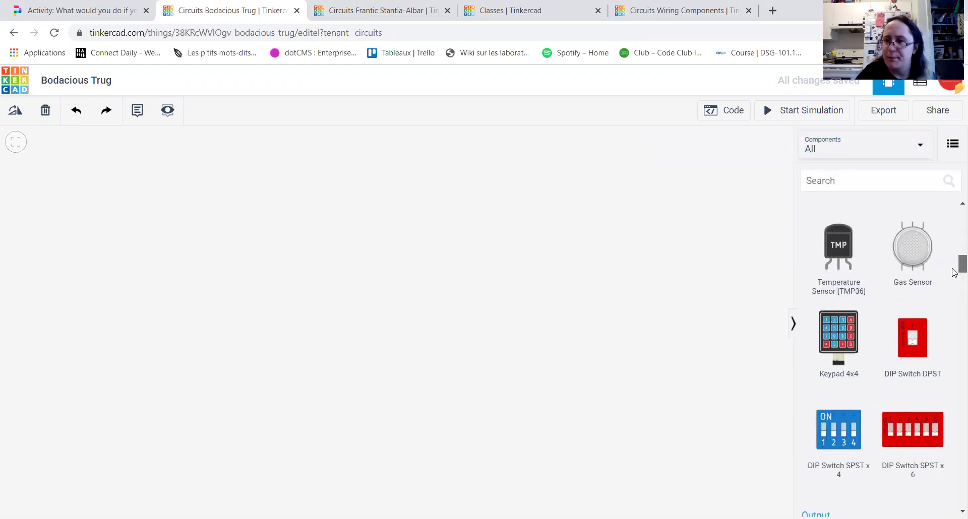
scroll(954, 273, "down", 1)
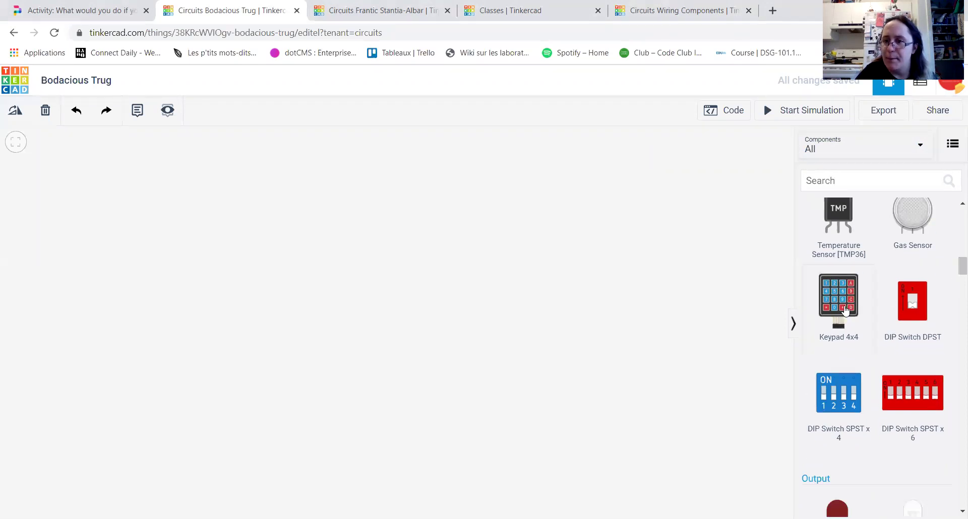
scroll(954, 290, "down", 5)
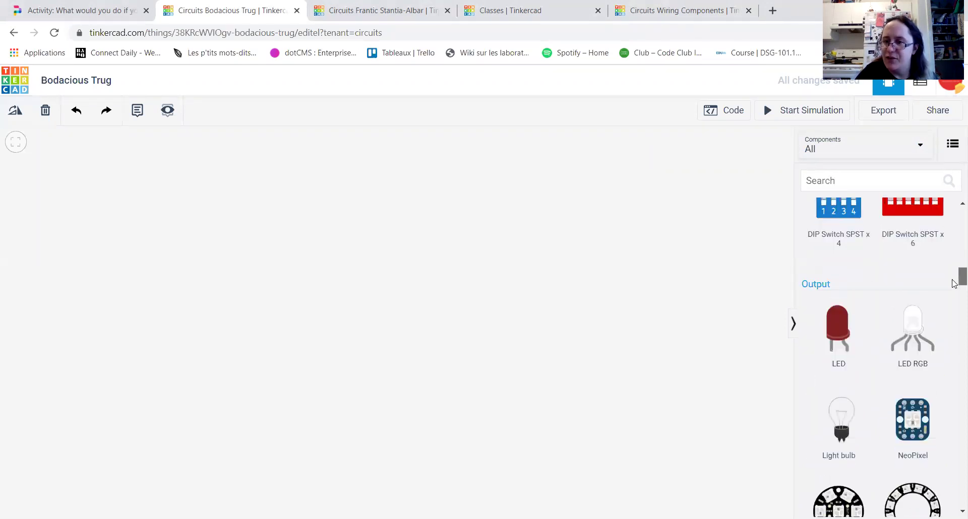
scroll(954, 290, "down", 4)
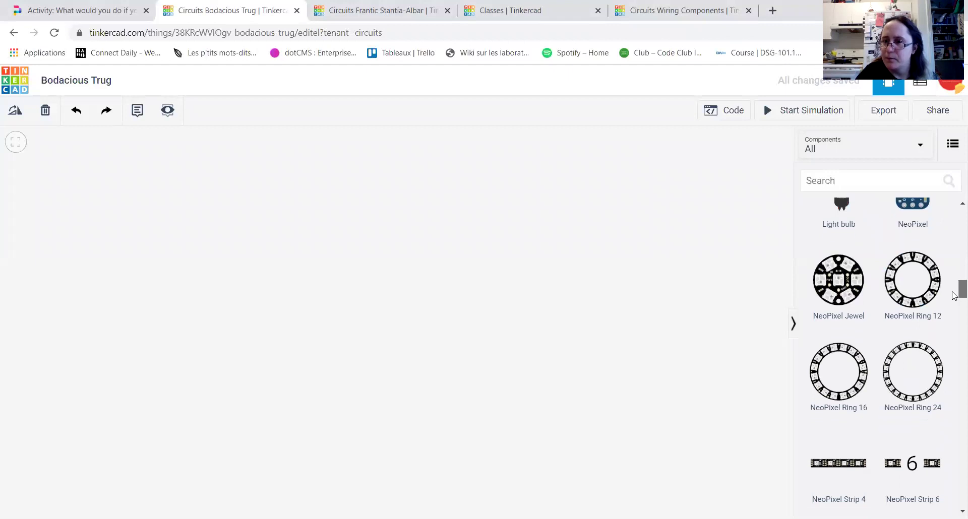
scroll(954, 297, "down", 4)
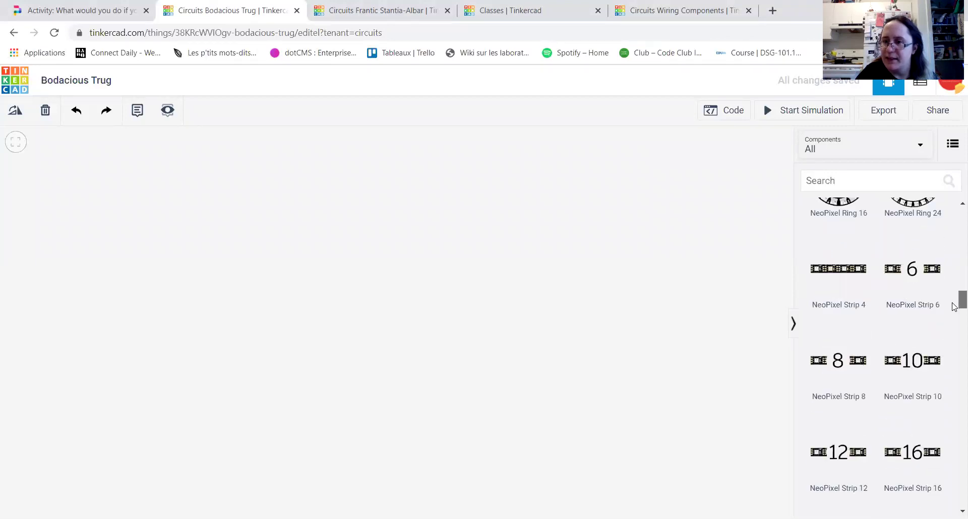
scroll(953, 305, "down", 10)
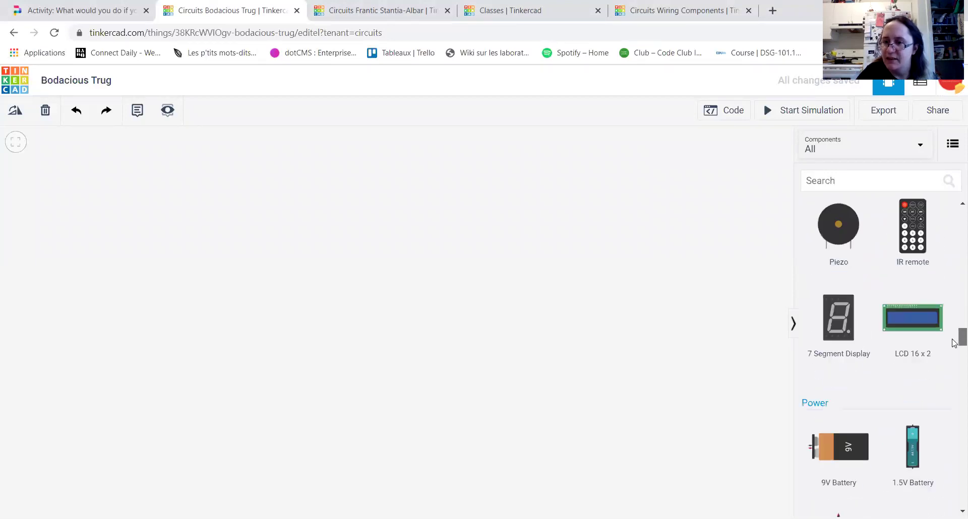
scroll(954, 343, "down", 12)
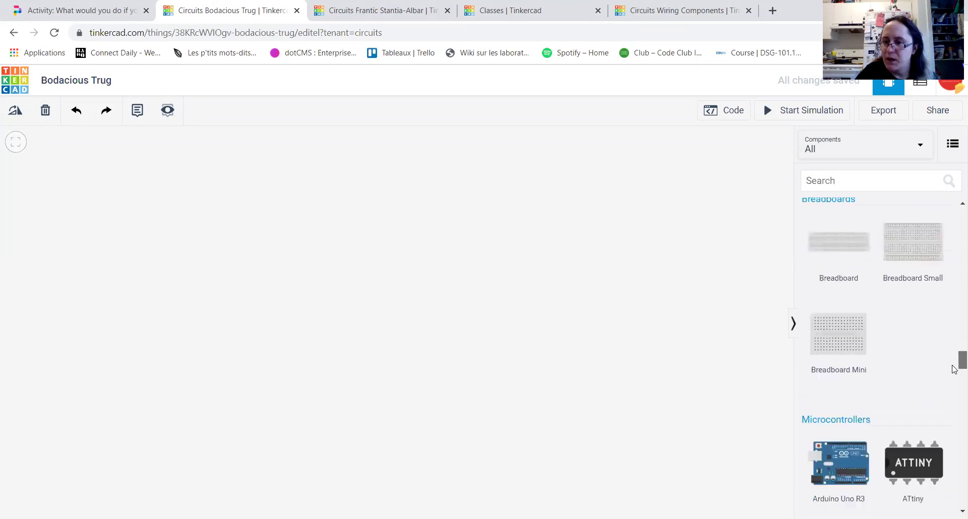
scroll(954, 374, "down", 7)
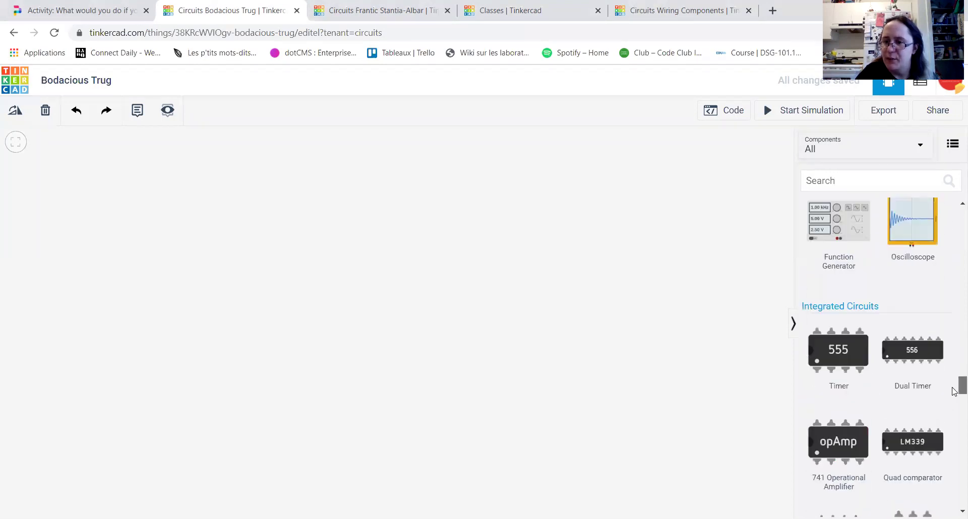
left_click_drag(954, 391, 953, 451)
scroll(954, 450, "down", 9)
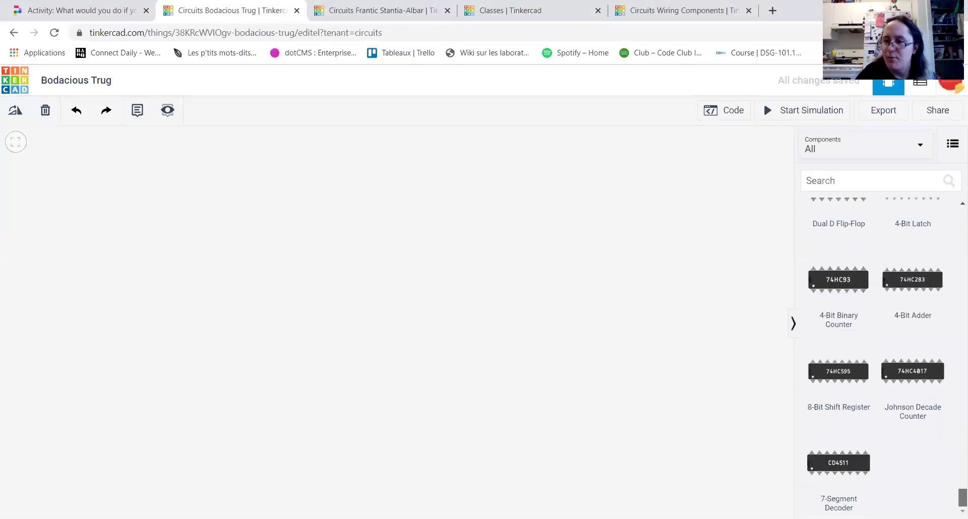
scroll(955, 303, "up", 20)
scroll(955, 242, "up", 10)
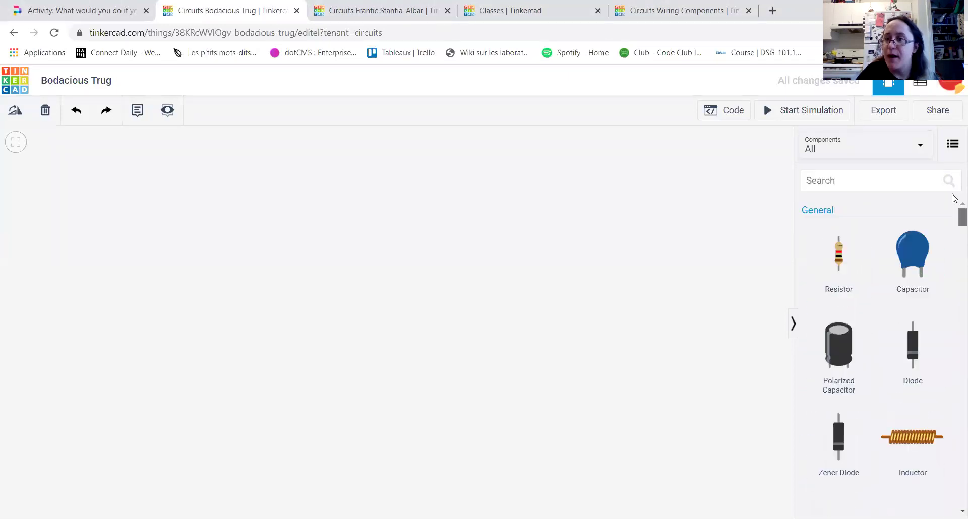
Step: Show the Circuit Assemblies starters, place the Glow Circuit Assembly in the workspace, and reposition it in the open area
left_click(918, 147)
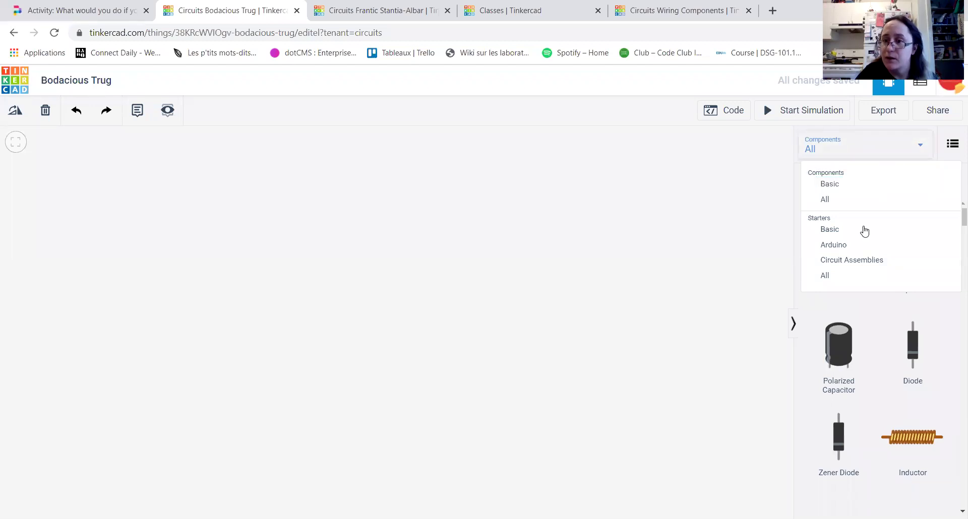
left_click(865, 263)
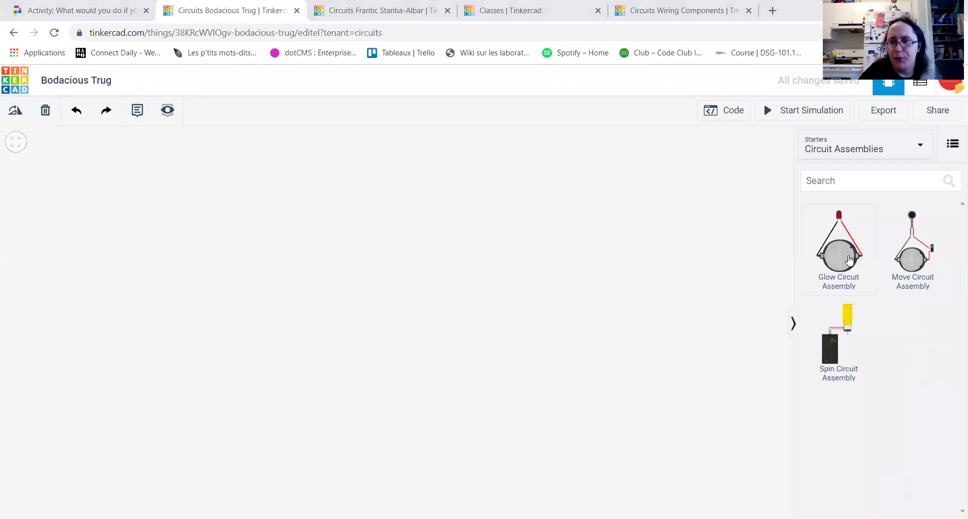
left_click(557, 293)
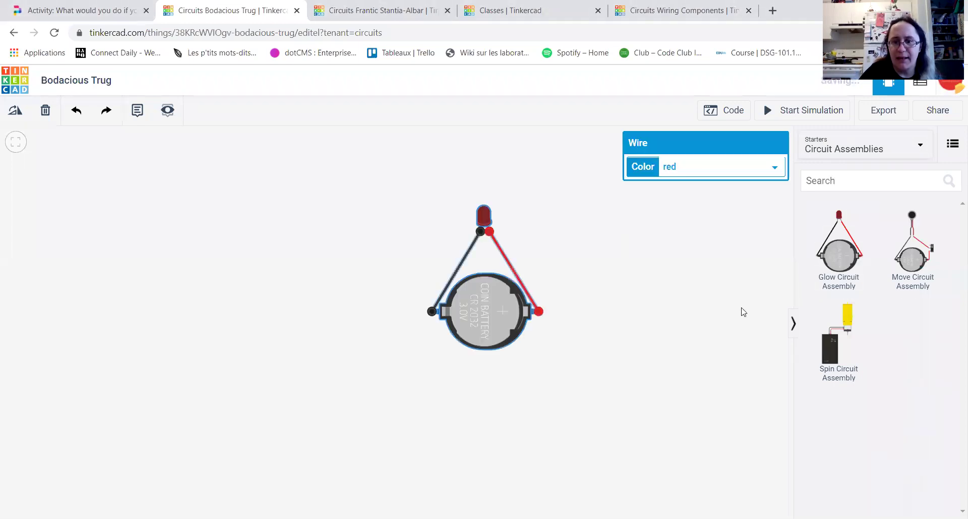
left_click_drag(503, 325, 360, 343)
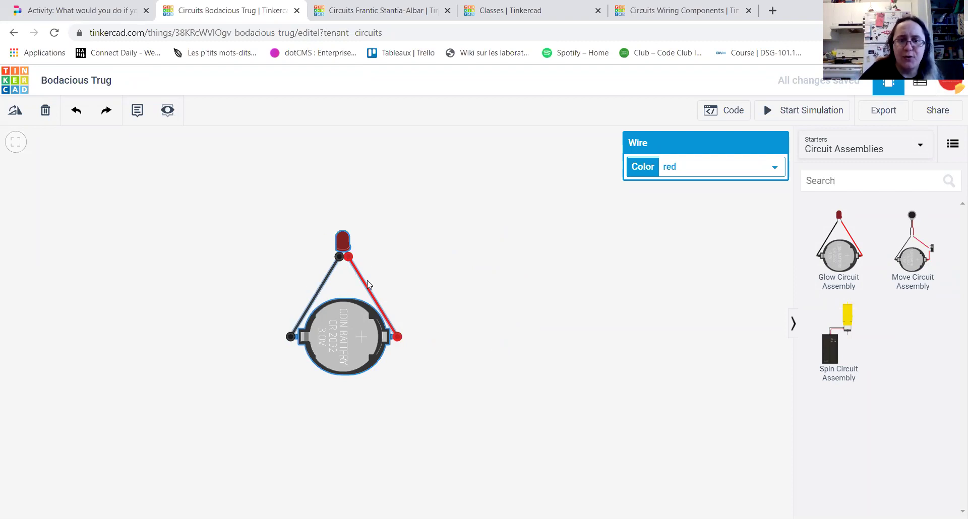
left_click(443, 261)
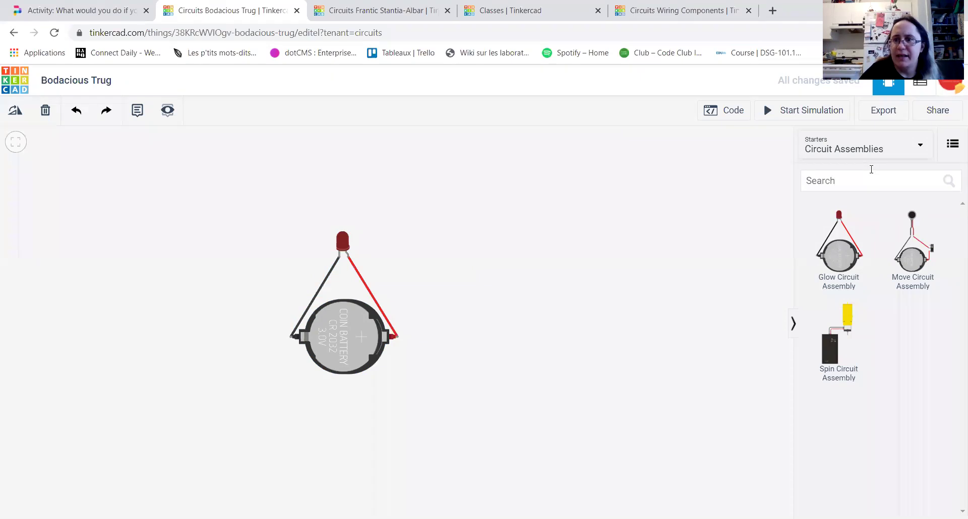
Step: Run the simulation of the glow circuit to check its LED, and stop it
left_click(796, 116)
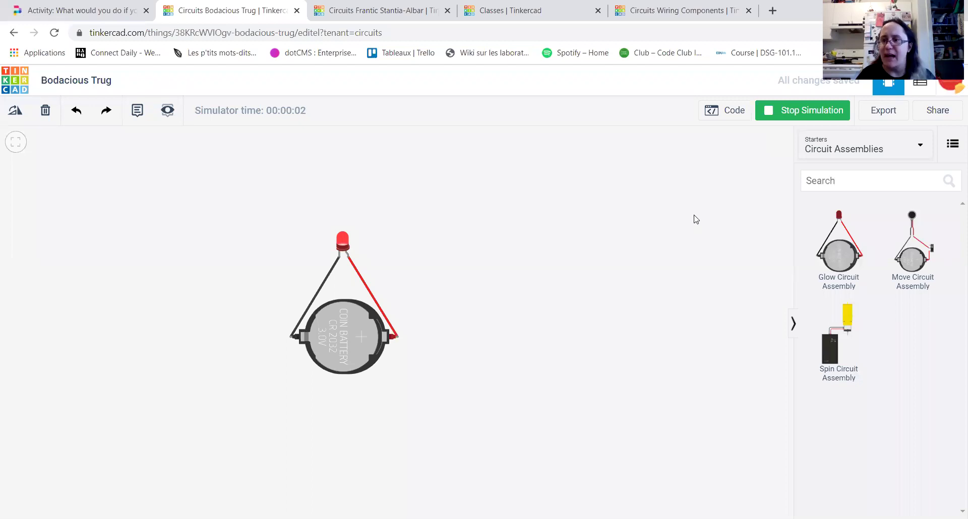
left_click(802, 118)
Step: Change the LED's color to Green and test the circuit with a short simulation run
left_click(348, 246)
left_click(774, 191)
left_click(750, 205)
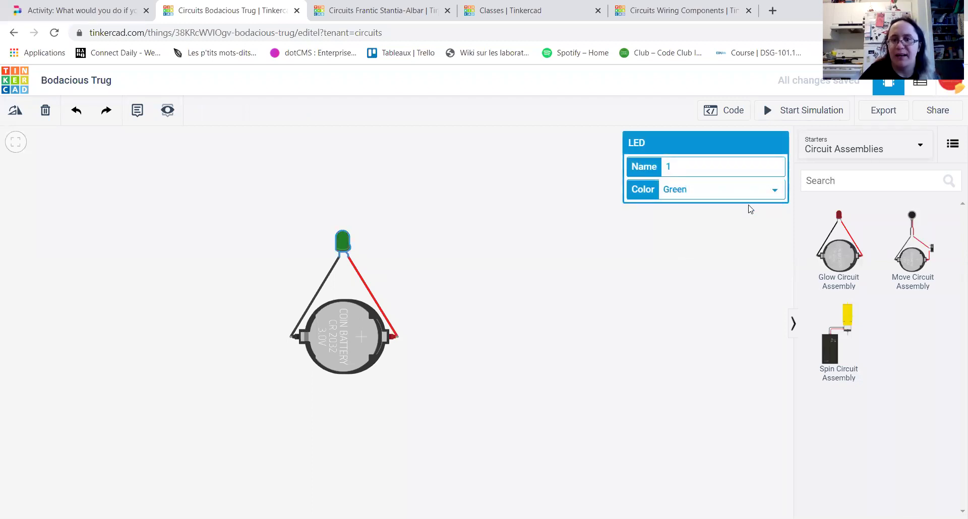
left_click(696, 267)
left_click(784, 117)
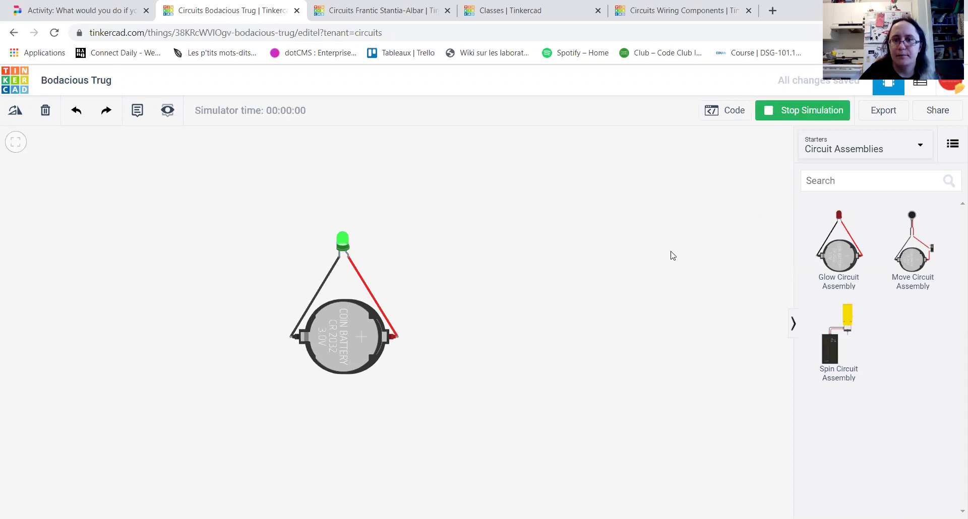
left_click(796, 112)
Step: Clear the workspace by deleting the glow circuit's wires, coin cell battery and LED
left_click(351, 360)
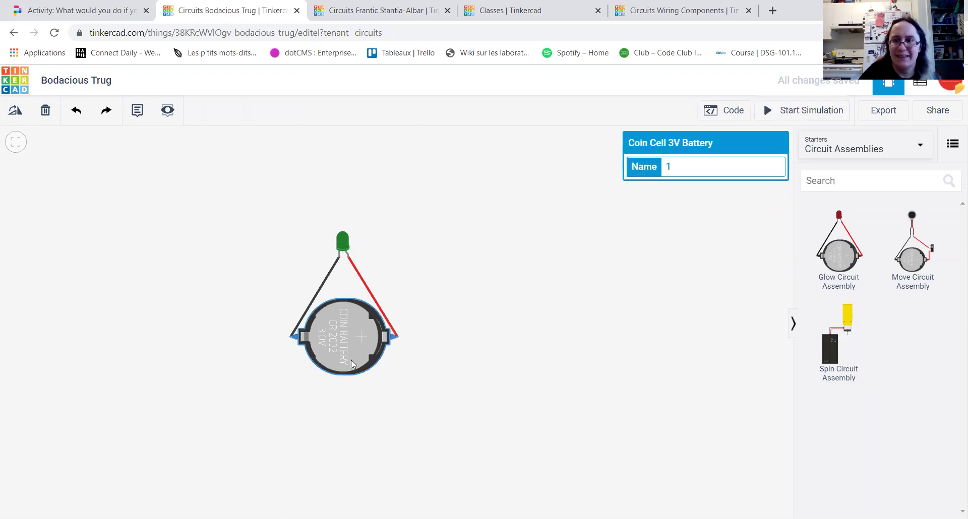
left_click(379, 307)
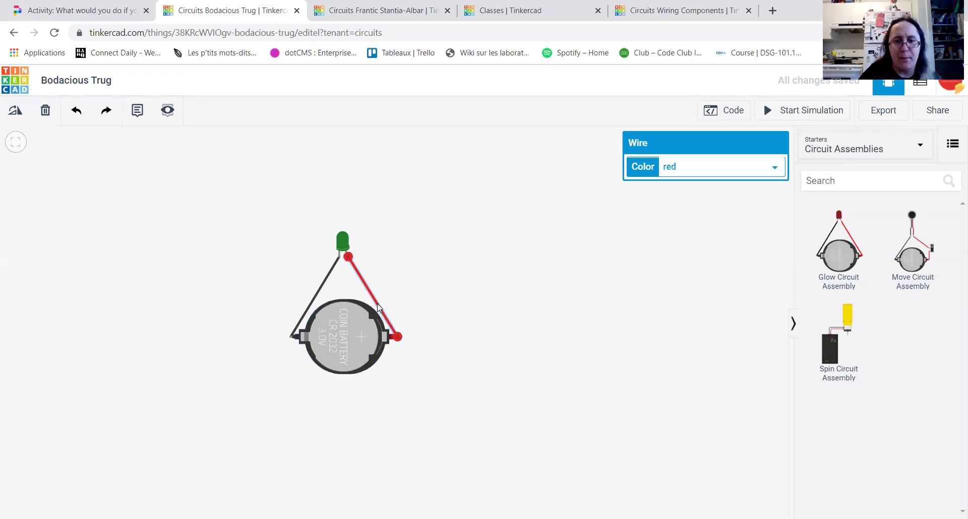
left_click(45, 112)
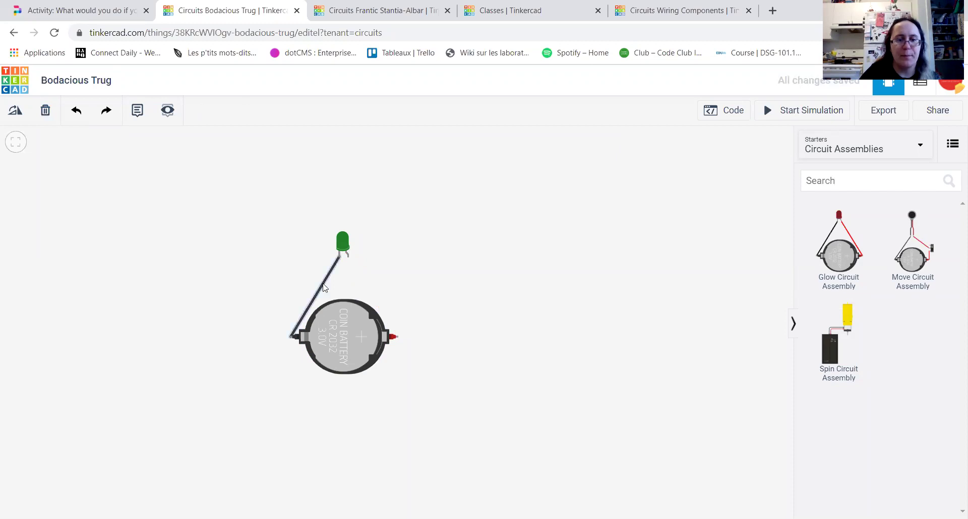
left_click(352, 327)
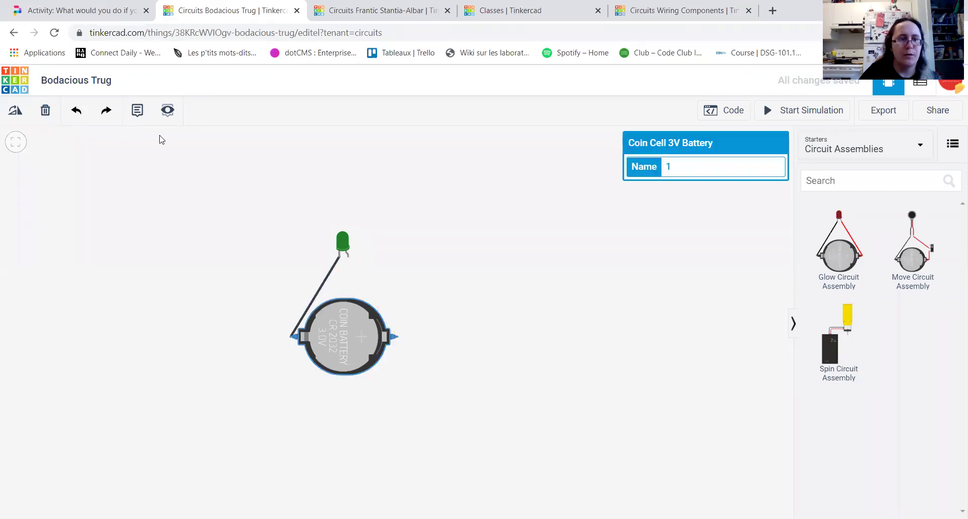
left_click(45, 110)
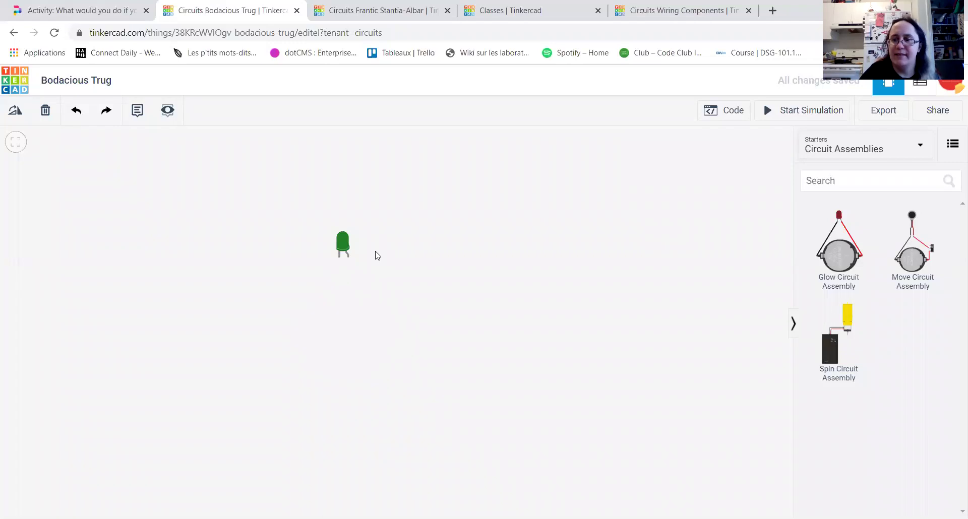
left_click(343, 249)
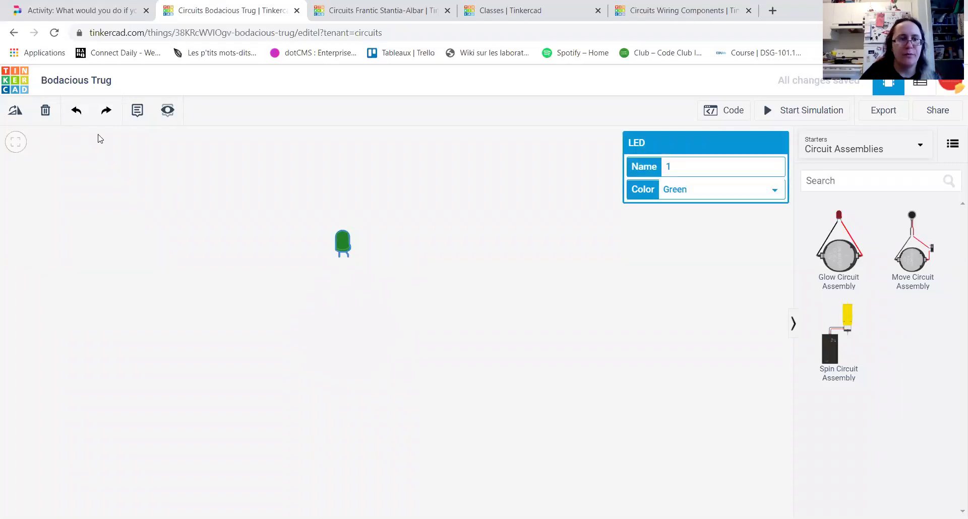
left_click(45, 110)
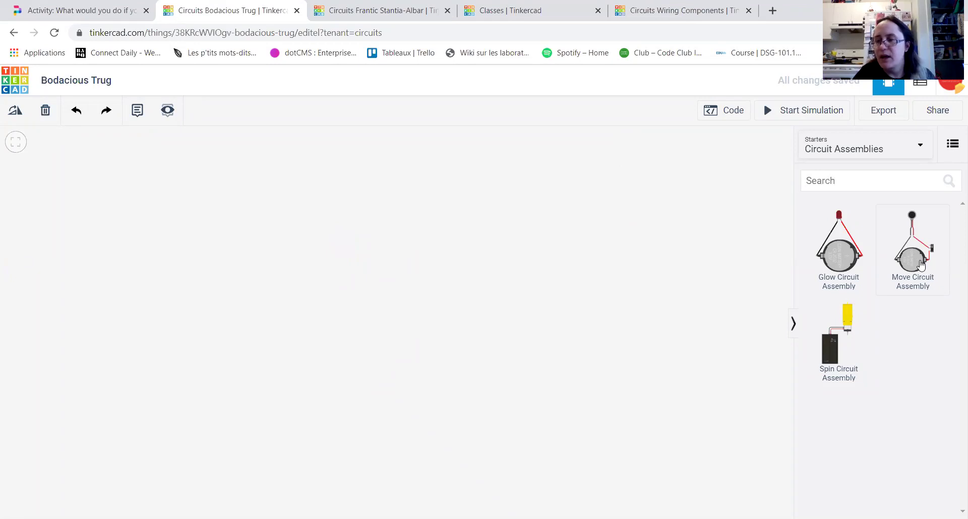
Step: Place the Move Circuit Assembly in the workspace and inspect its vibration motor and slideswitch
left_click_drag(921, 265, 384, 390)
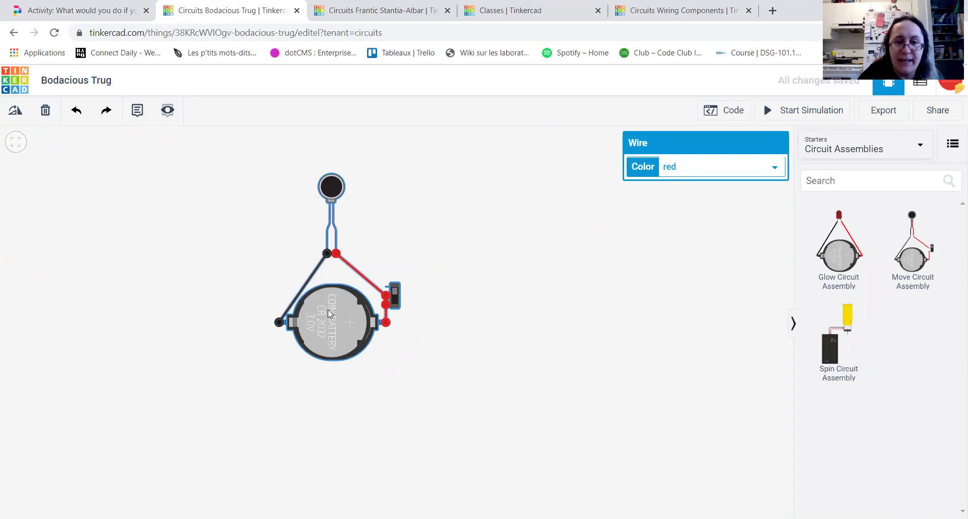
left_click(368, 286)
left_click(331, 193)
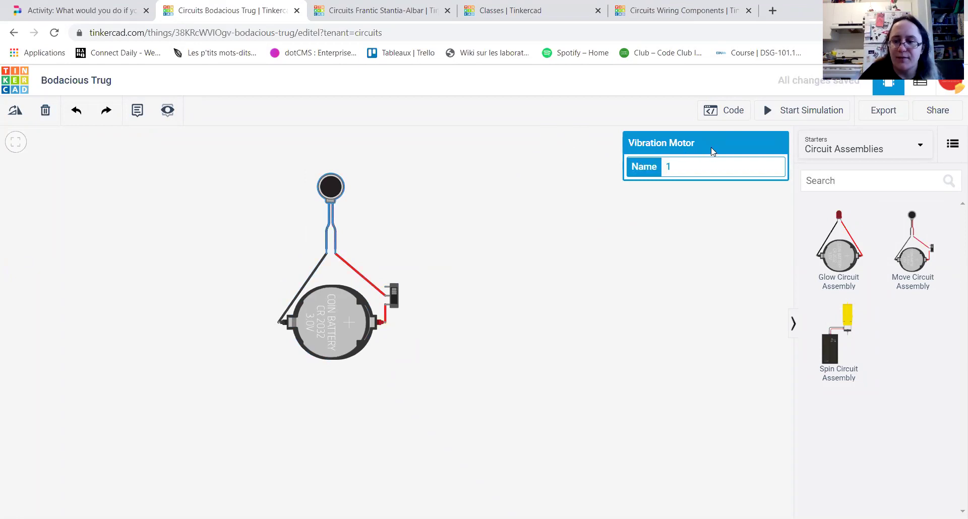
left_click(396, 304)
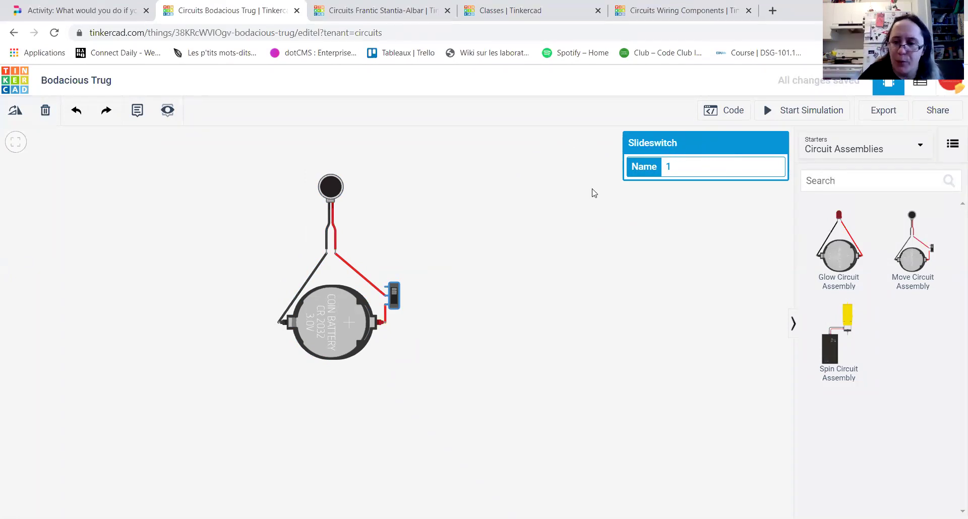
left_click(485, 277)
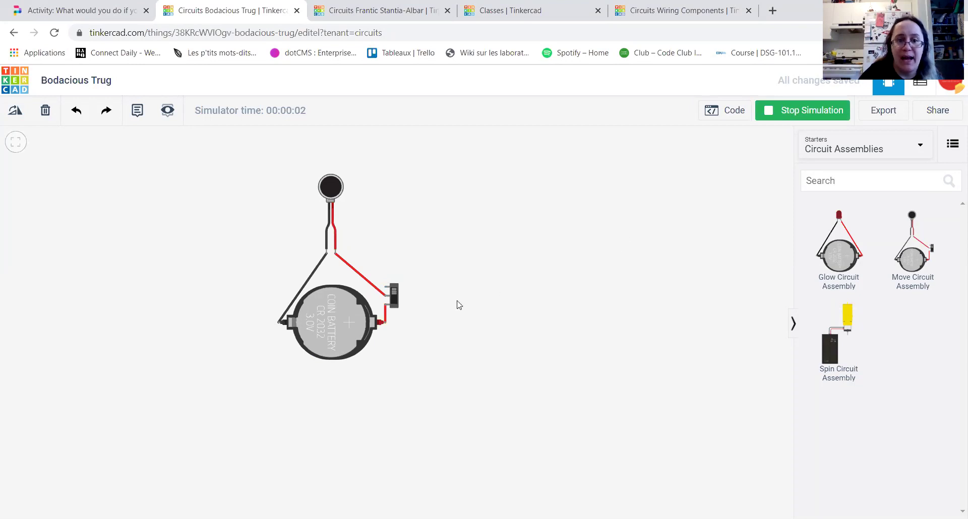
Step: Toggle the slideswitch in the running Move circuit simulation to test its effect on the vibration motor
left_click(393, 293)
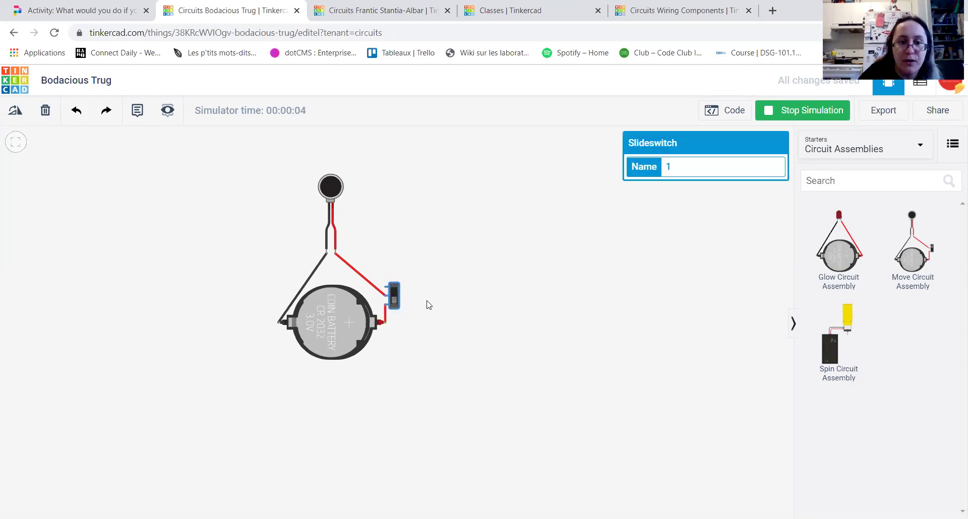
left_click(443, 309)
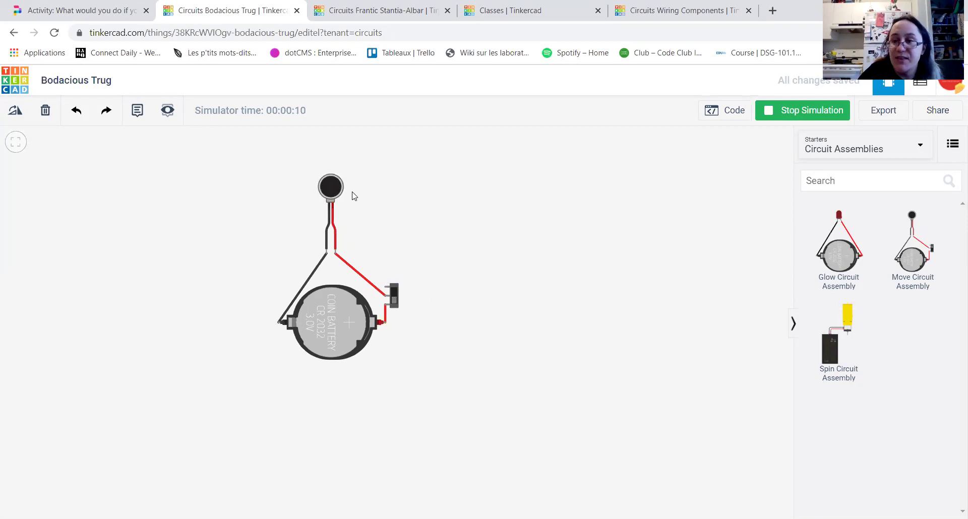
left_click(395, 304)
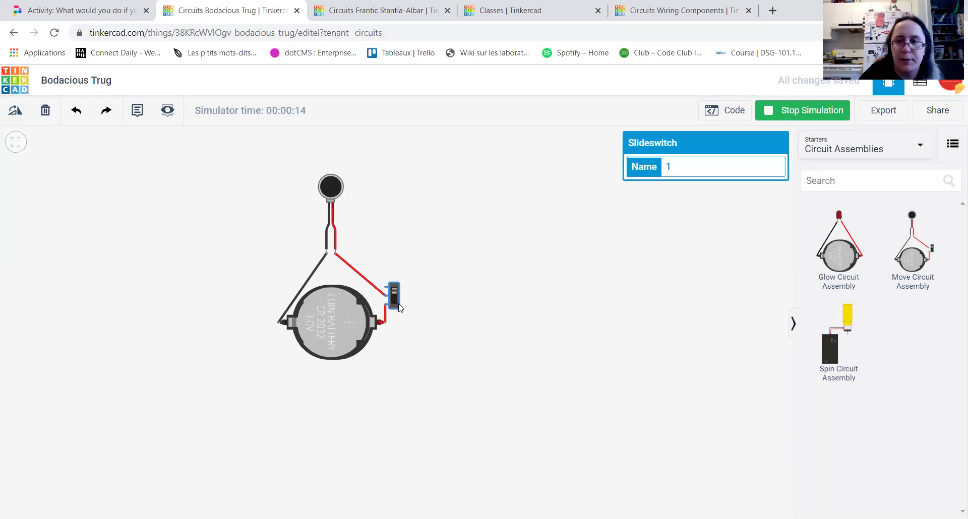
Step: Stop the simulation and clear the workspace by deleting the vibration motor, coin cell battery and slideswitch
left_click_drag(213, 194, 313, 231)
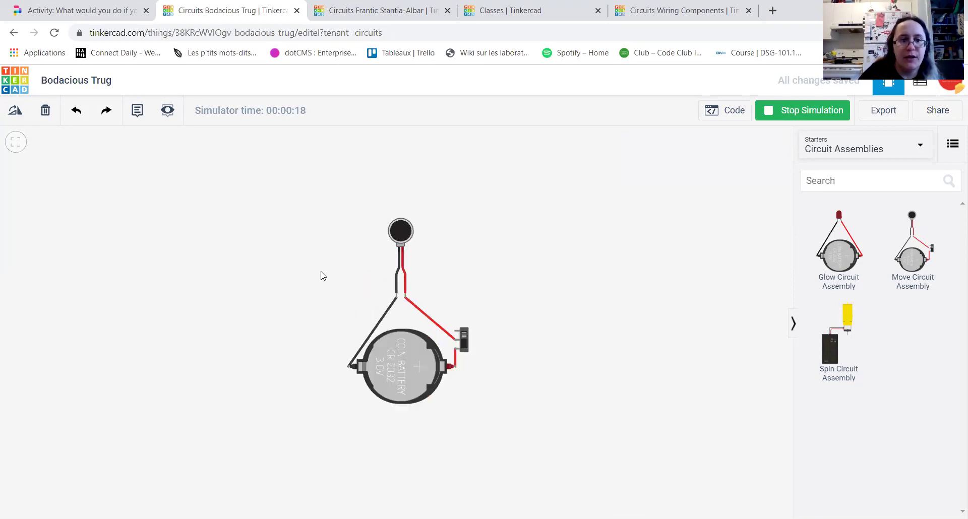
left_click(45, 112)
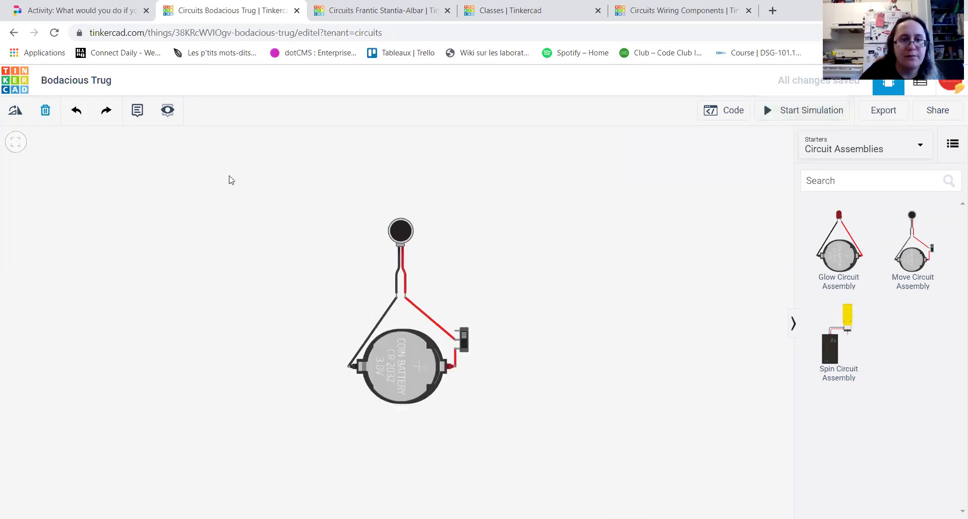
left_click(405, 237)
left_click(45, 110)
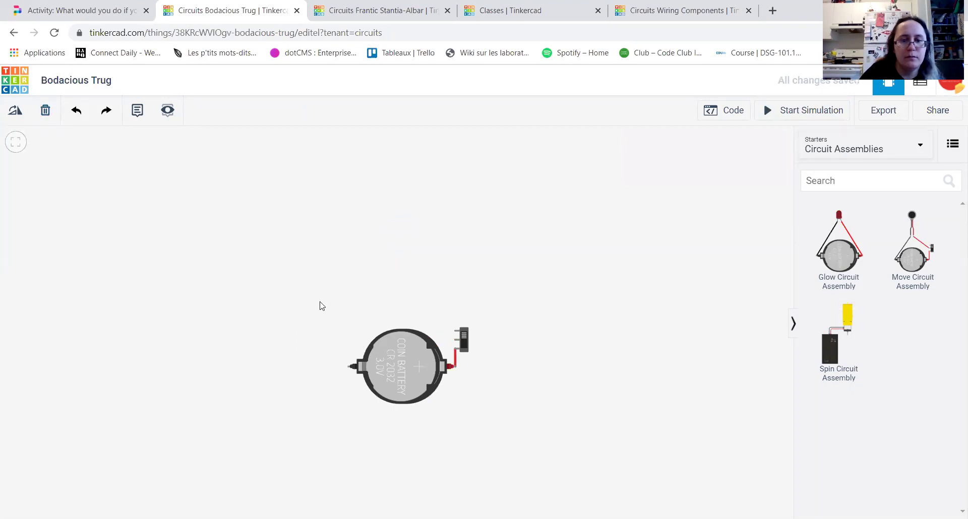
left_click(393, 343)
left_click(46, 109)
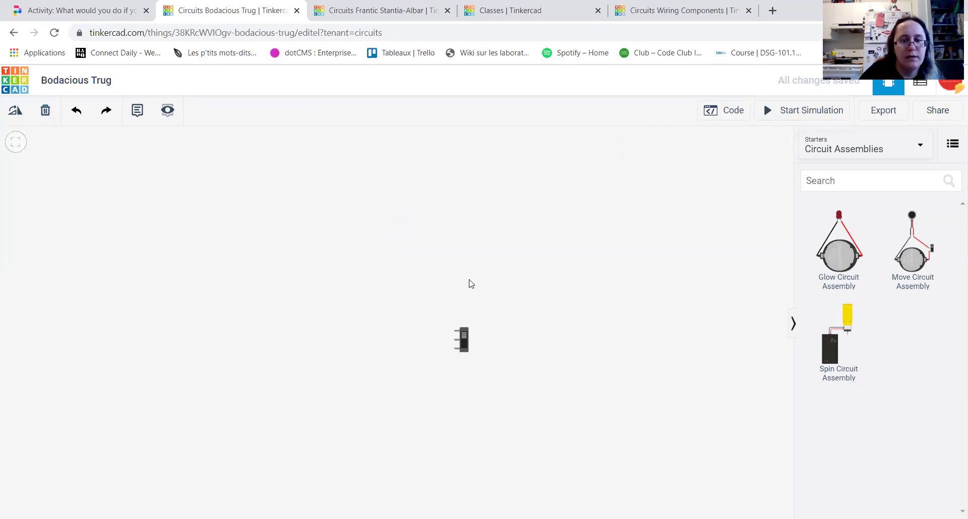
left_click(468, 339)
left_click(56, 111)
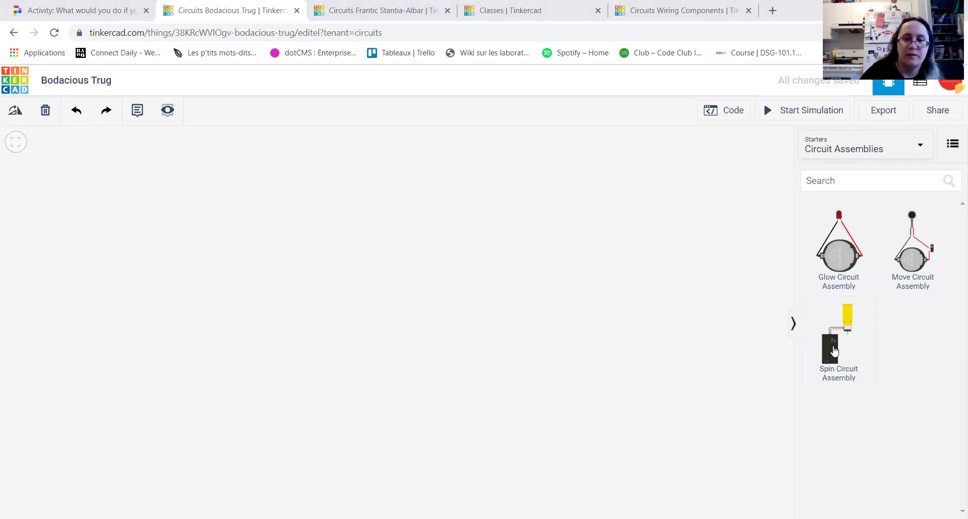
Step: Place the Spin Circuit Assembly in the workspace and test its hobby gearmotor with a short simulation run
left_click_drag(834, 351, 186, 401)
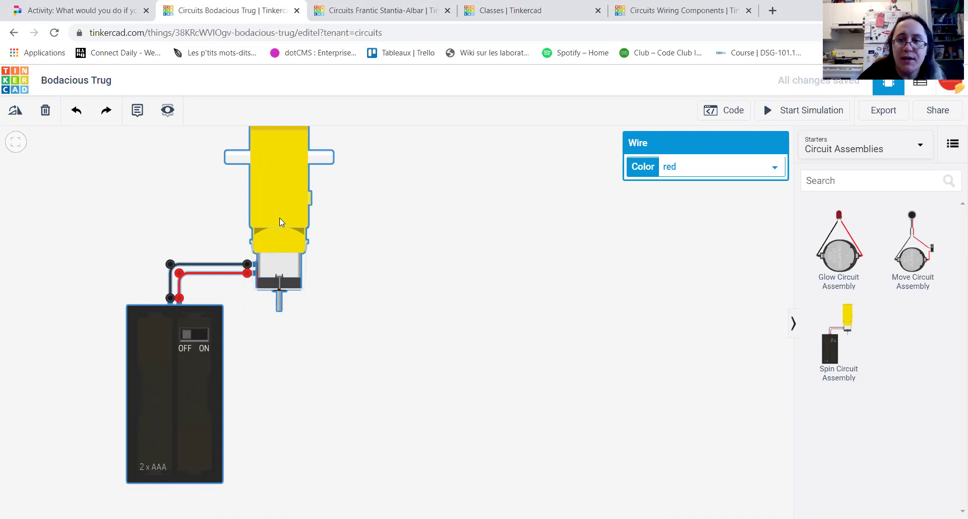
left_click(369, 290)
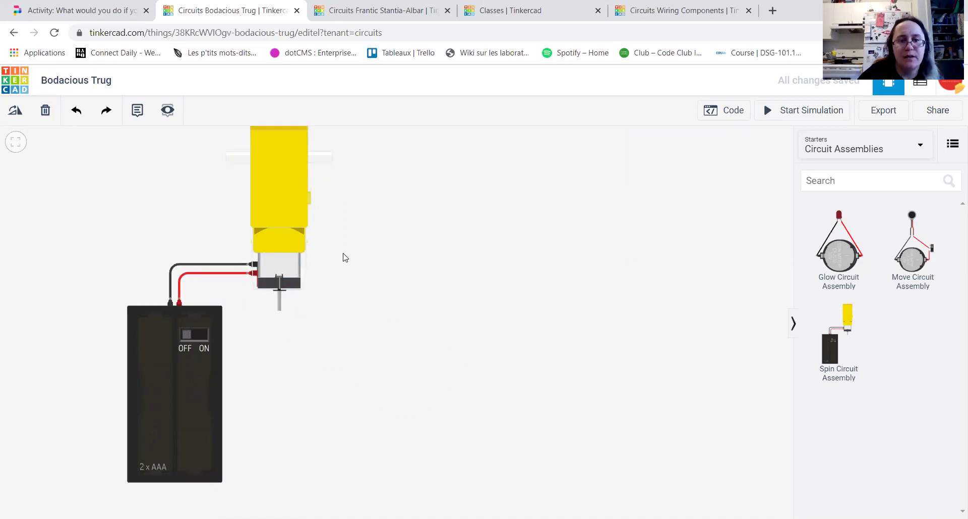
left_click(291, 201)
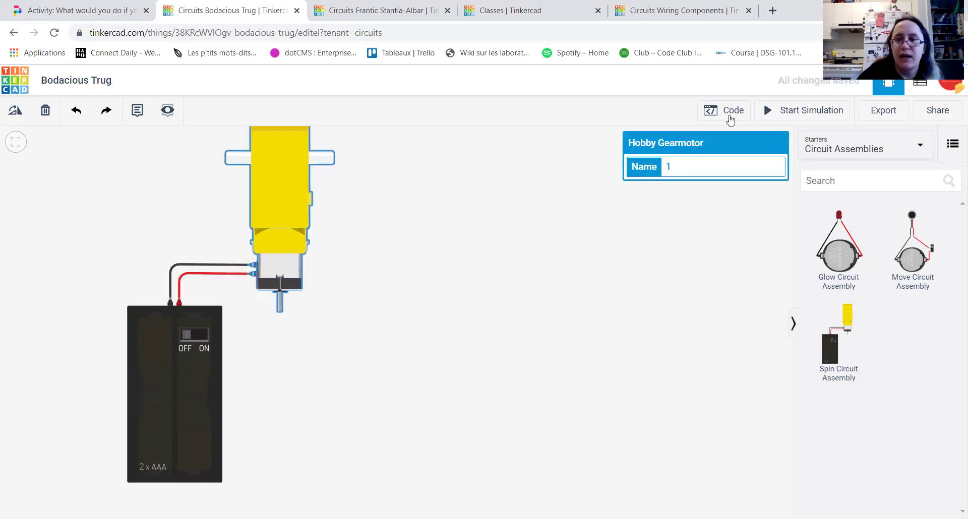
left_click(773, 112)
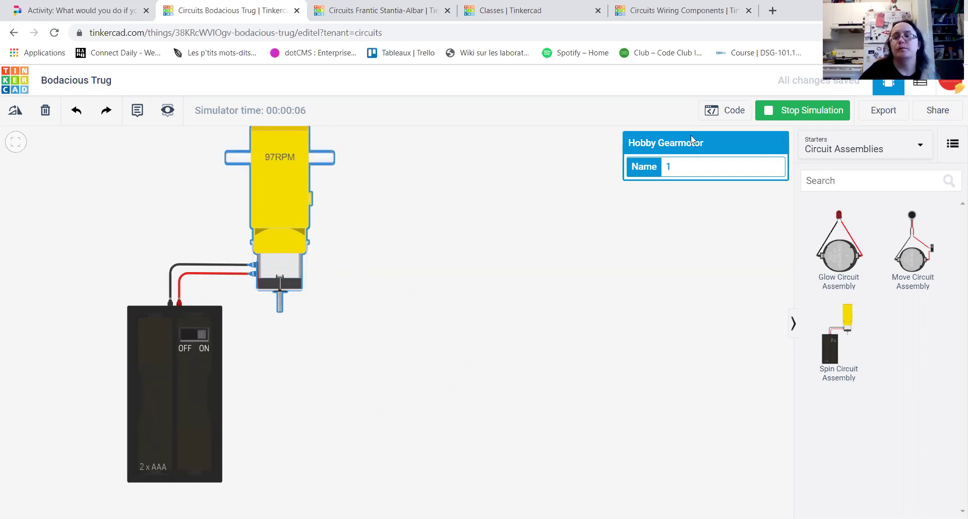
left_click(789, 111)
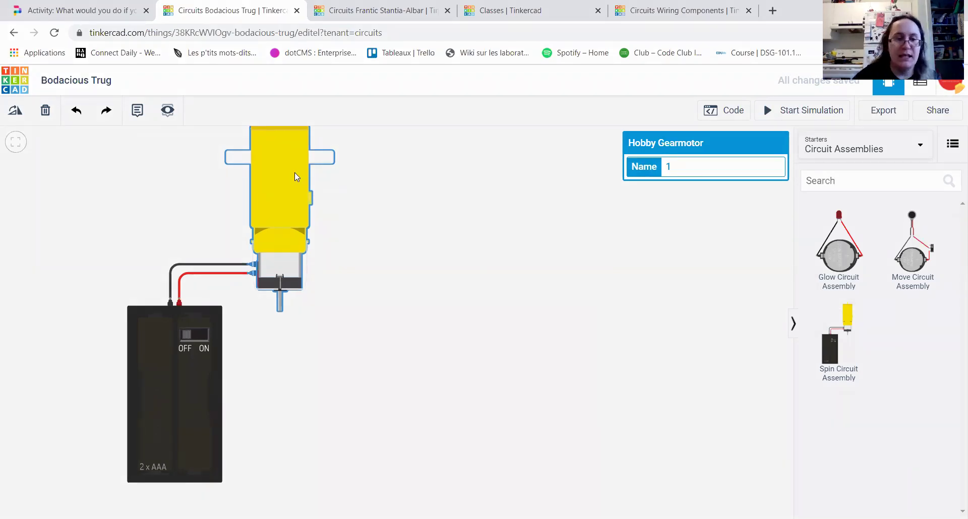
Step: Clear the workspace by deleting the hobby gearmotor and the 2 x AAA battery pack
key("Delete")
left_click(177, 338)
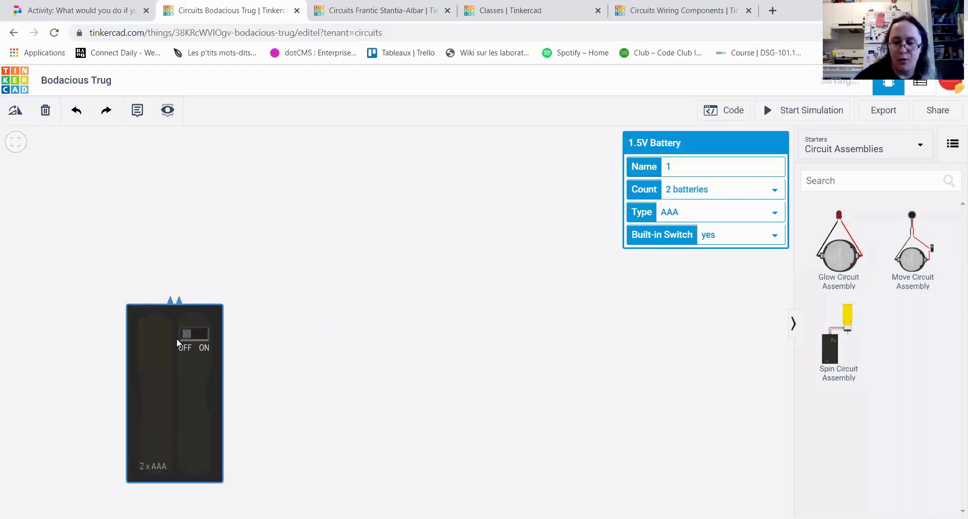
key("Delete")
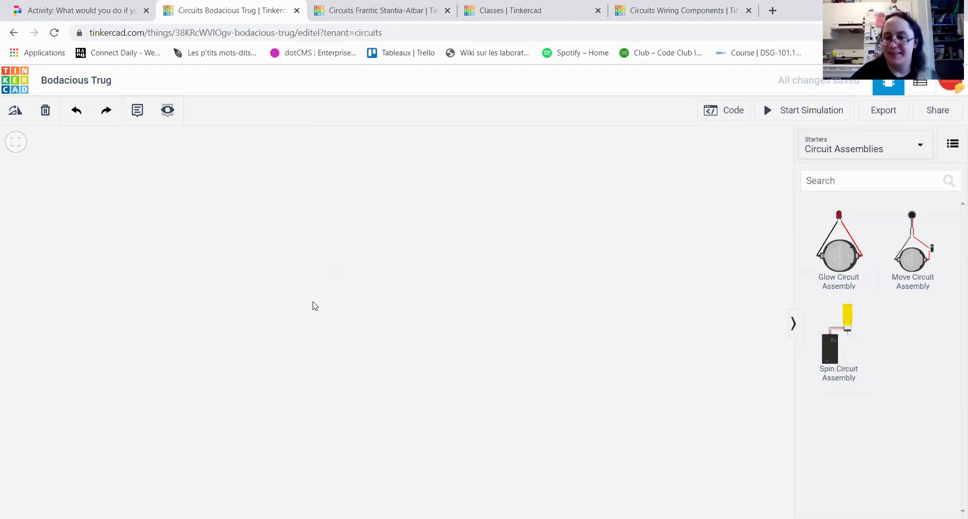
Step: Show the Basic components and place a Coin Cell 3V Battery in the empty workspace
left_click(852, 148)
left_click(823, 158)
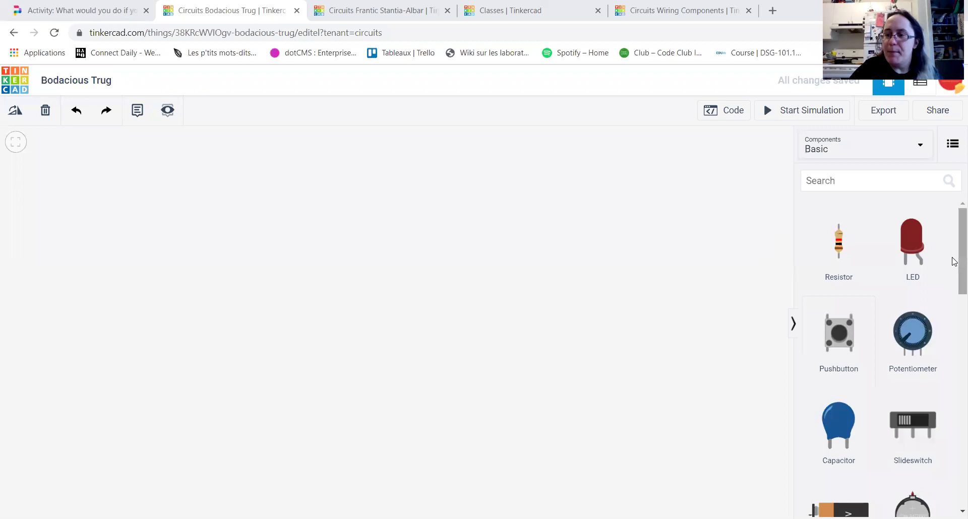
scroll(954, 267, "down", 1)
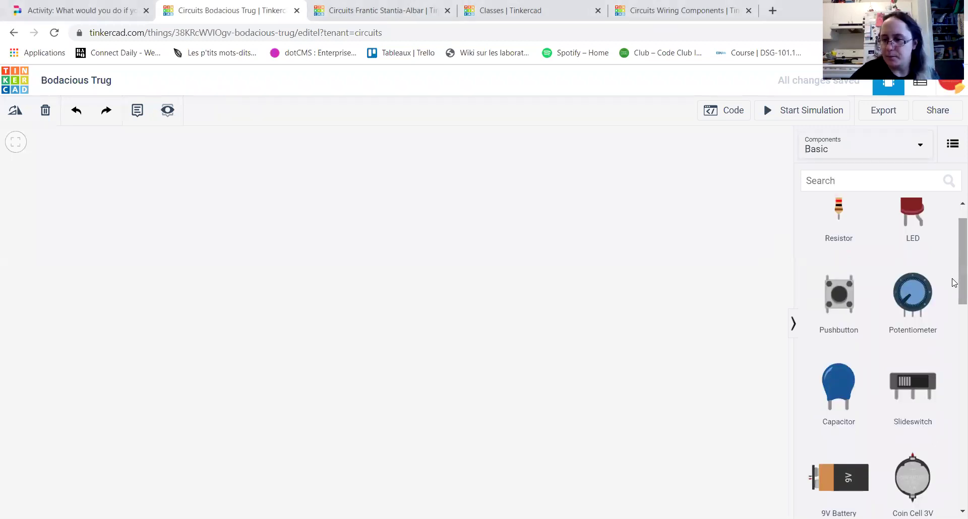
scroll(955, 283, "down", 4)
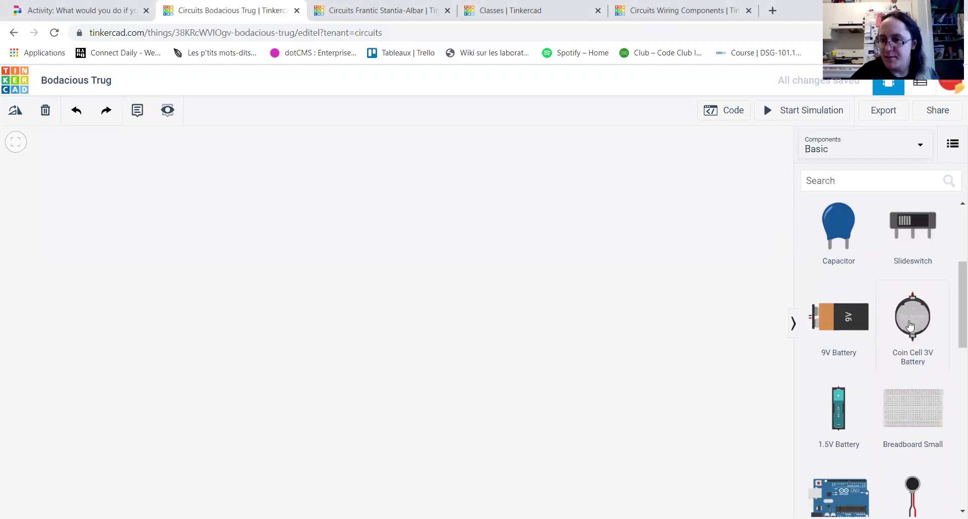
left_click_drag(918, 321, 194, 277)
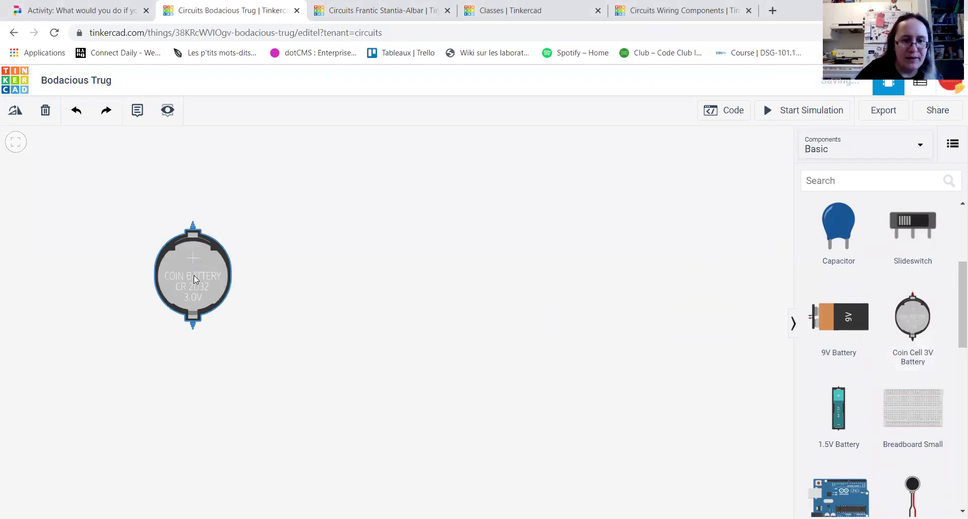
left_click(304, 357)
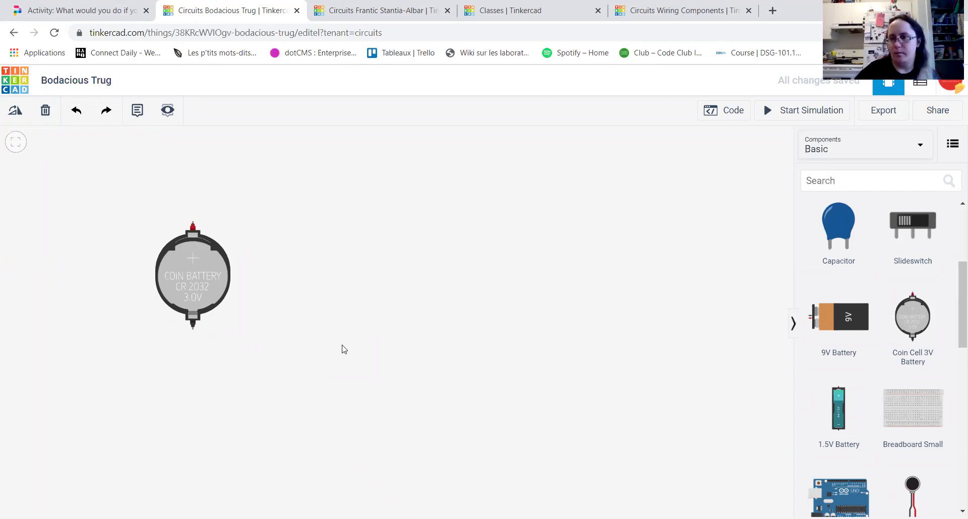
Step: Add an LED beside the coin cell battery and set its color to Blue
left_click_drag(955, 282, 954, 222)
left_click_drag(912, 246, 355, 275)
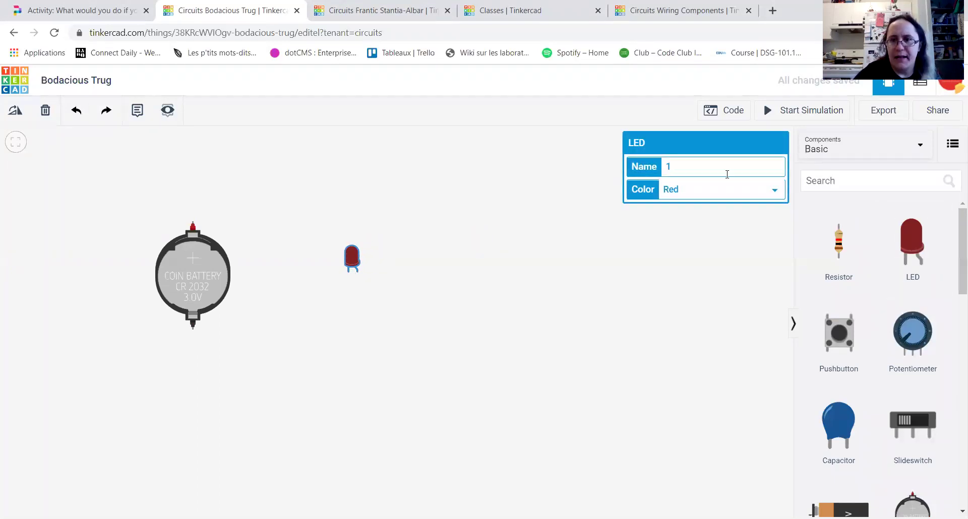
left_click(774, 194)
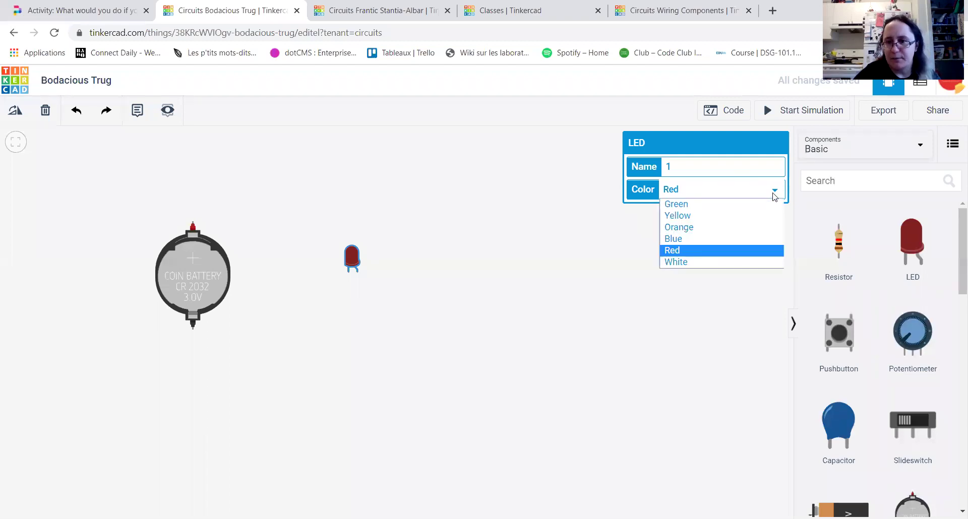
left_click(737, 241)
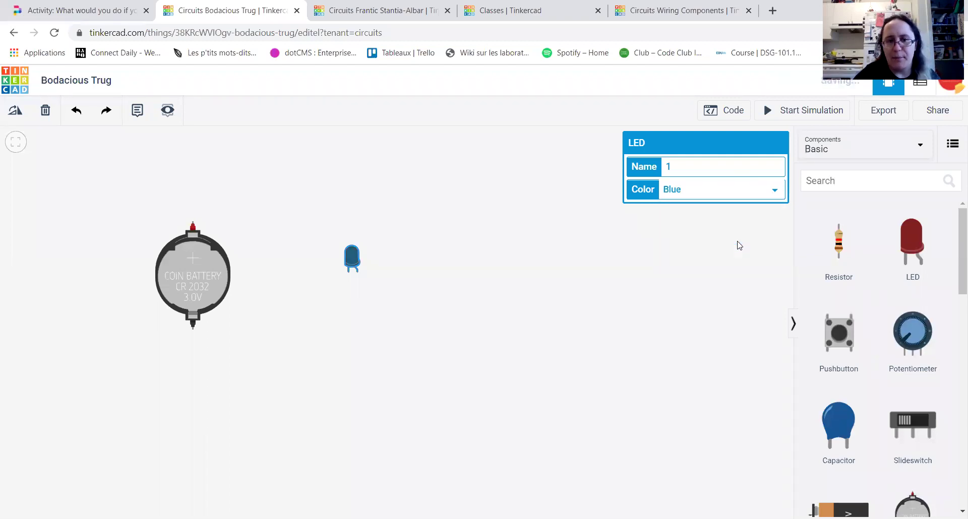
left_click(438, 254)
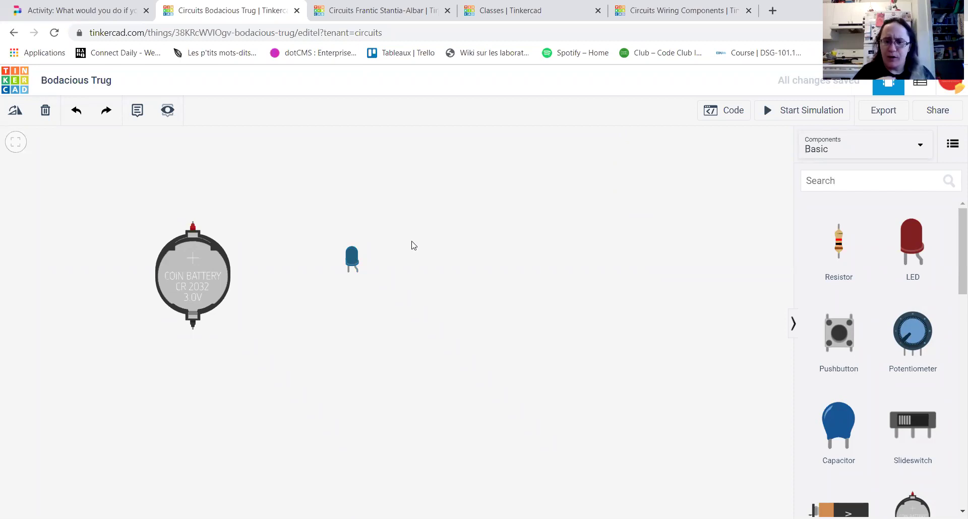
Step: Rotate the blue LED a quarter turn clockwise so its legs point toward the battery
left_click(352, 255)
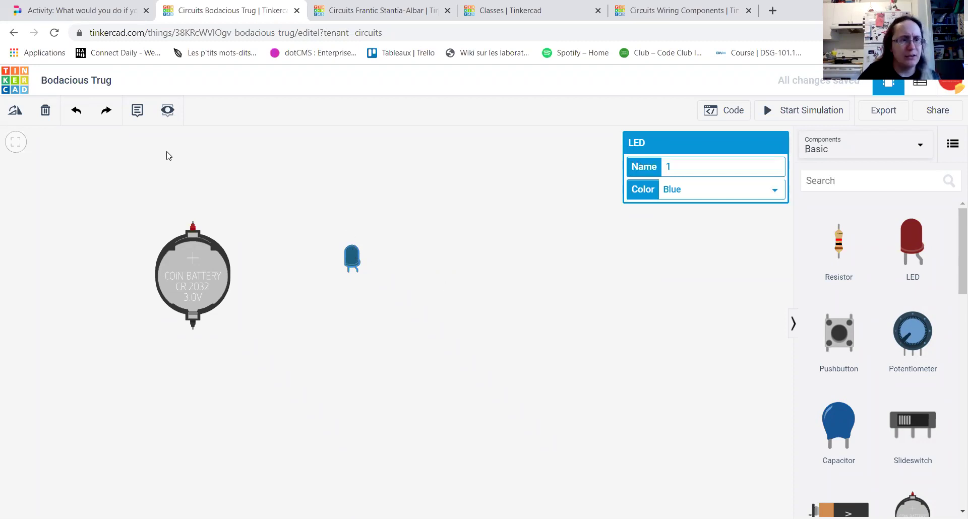
left_click(15, 117)
left_click(15, 117)
left_click(15, 117)
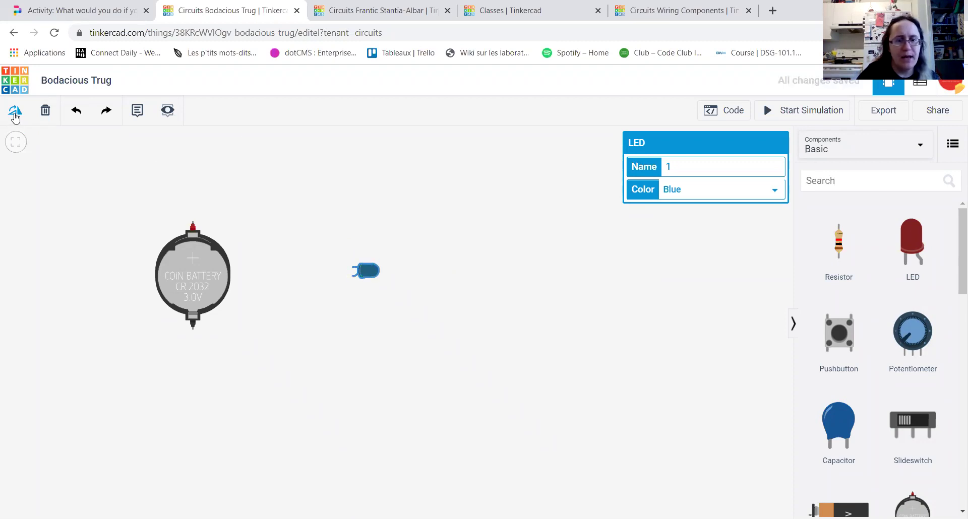
left_click(353, 185)
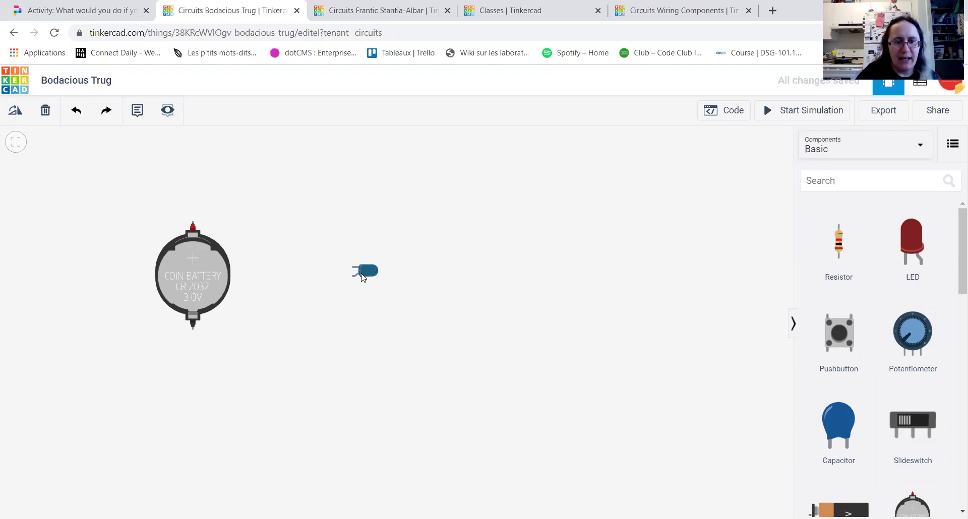
Step: Wire the battery's positive terminal to the LED's cathode and set the wire color to red
left_click(192, 222)
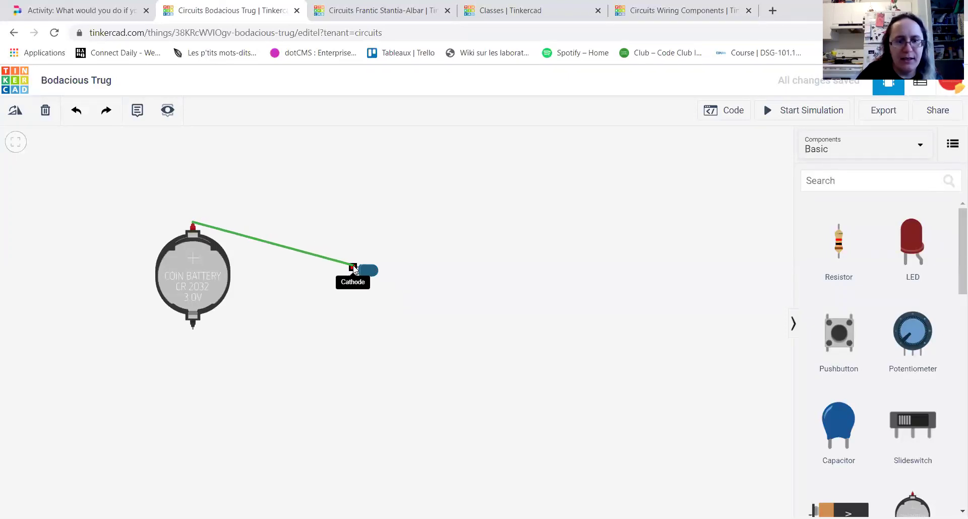
left_click(353, 268)
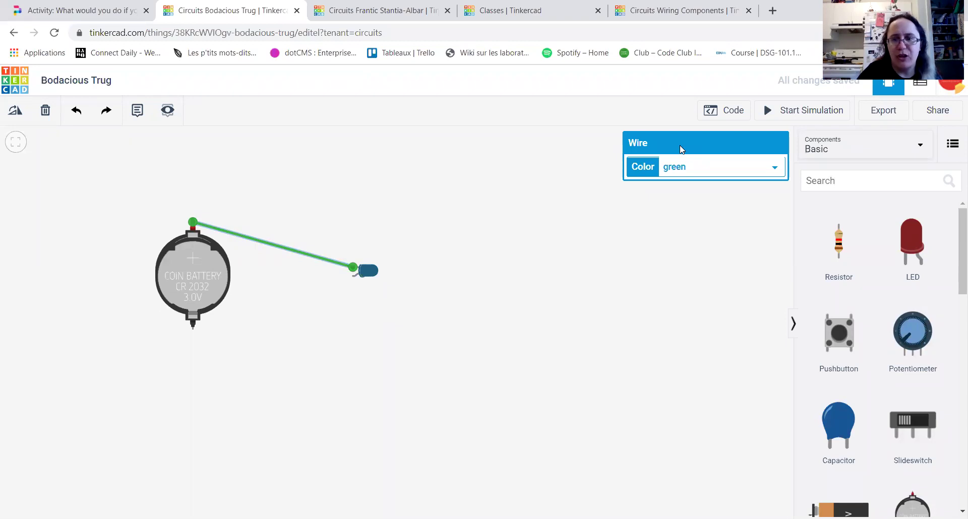
left_click(709, 169)
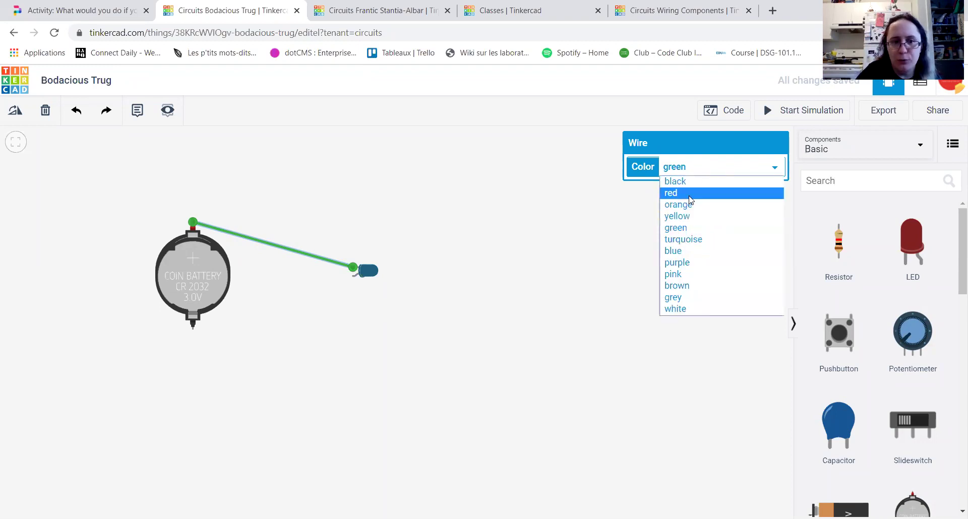
left_click(702, 193)
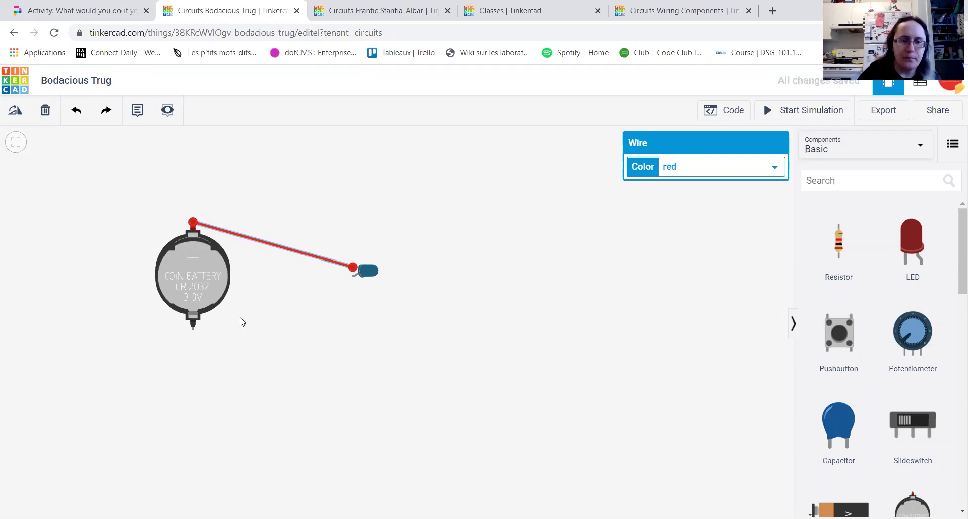
Step: Wire the battery's negative terminal to the LED's other leg and set the wire color to black
left_click(193, 330)
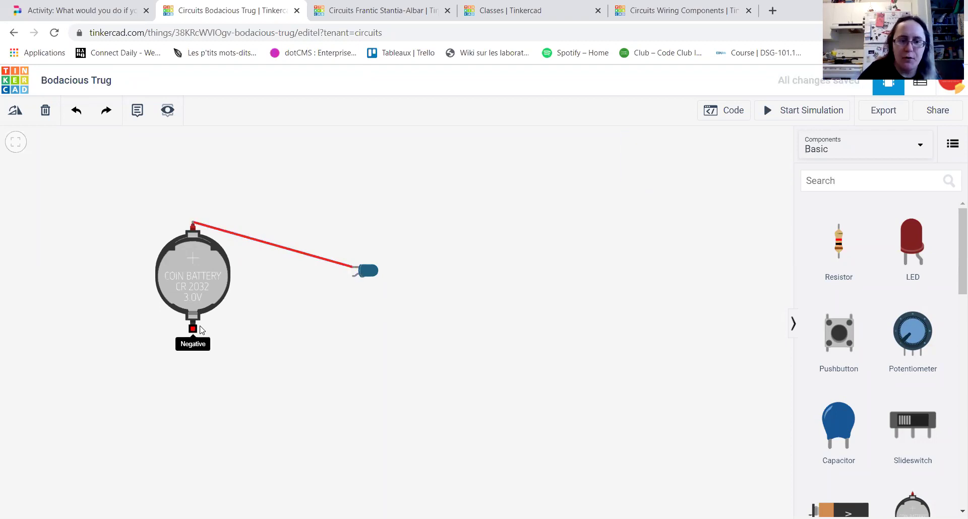
left_click(354, 276)
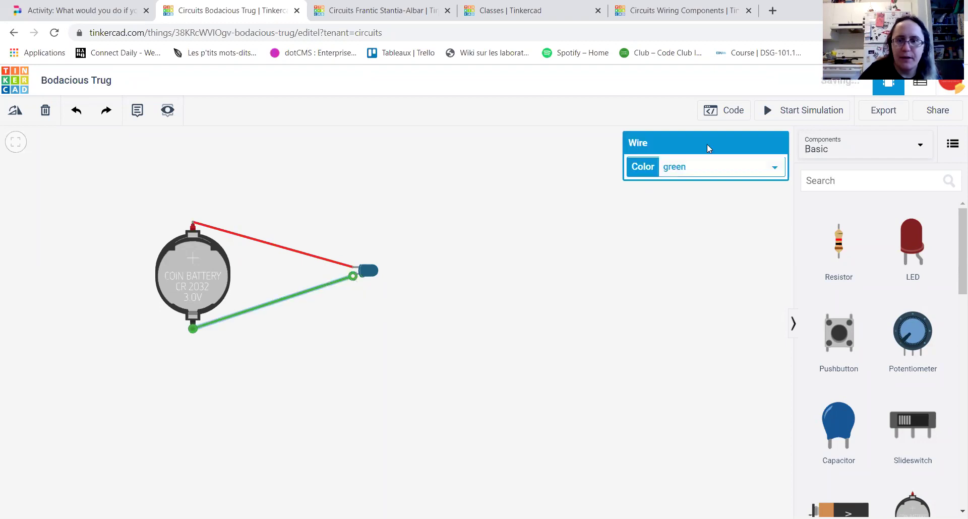
left_click(773, 170)
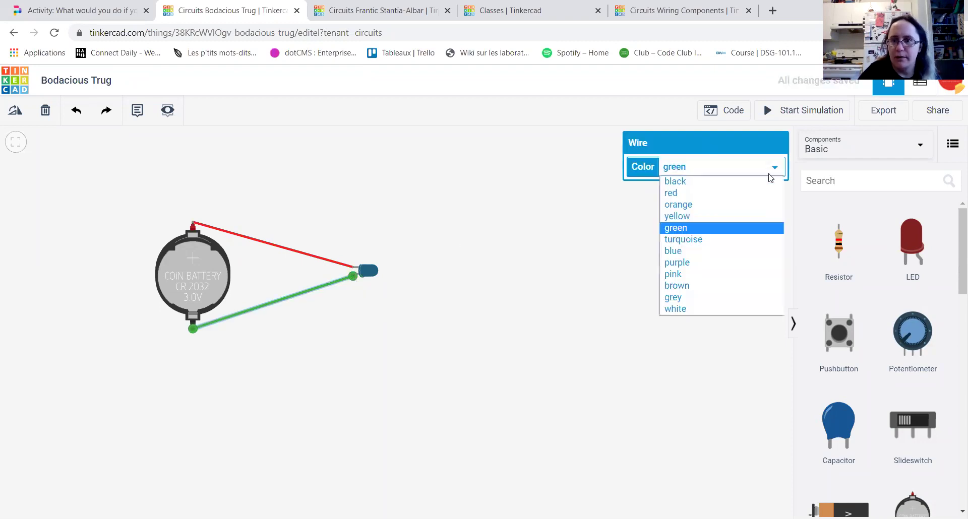
left_click(732, 184)
left_click(498, 278)
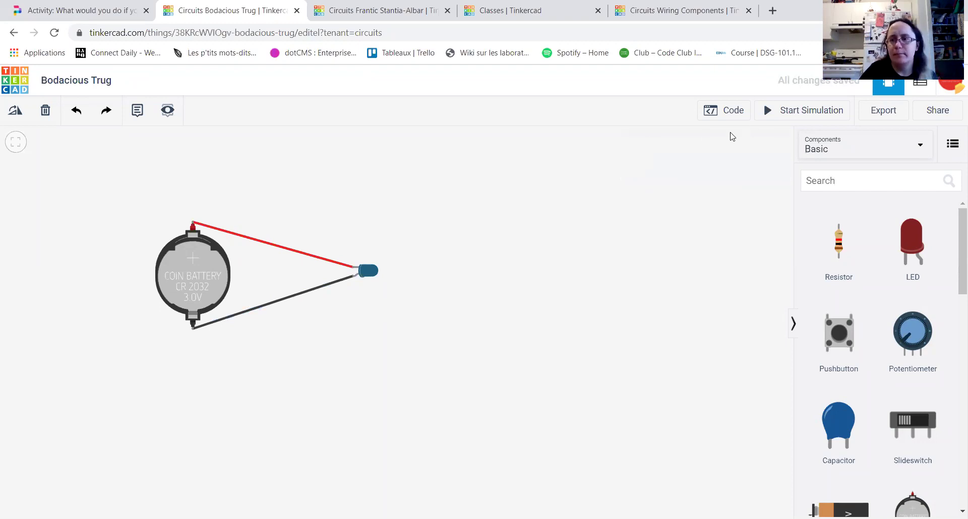
Step: Run the simulation to check whether the blue LED lights up, and stop it
left_click(785, 110)
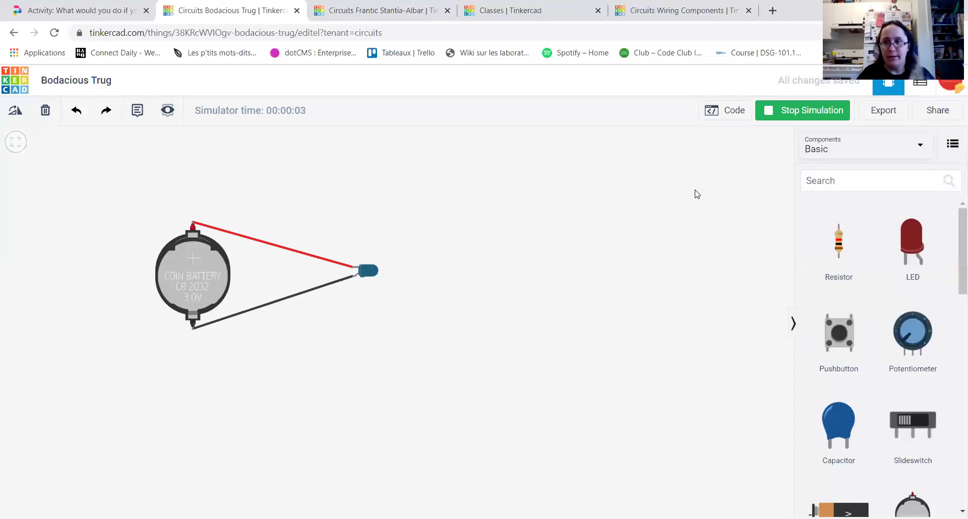
left_click(800, 111)
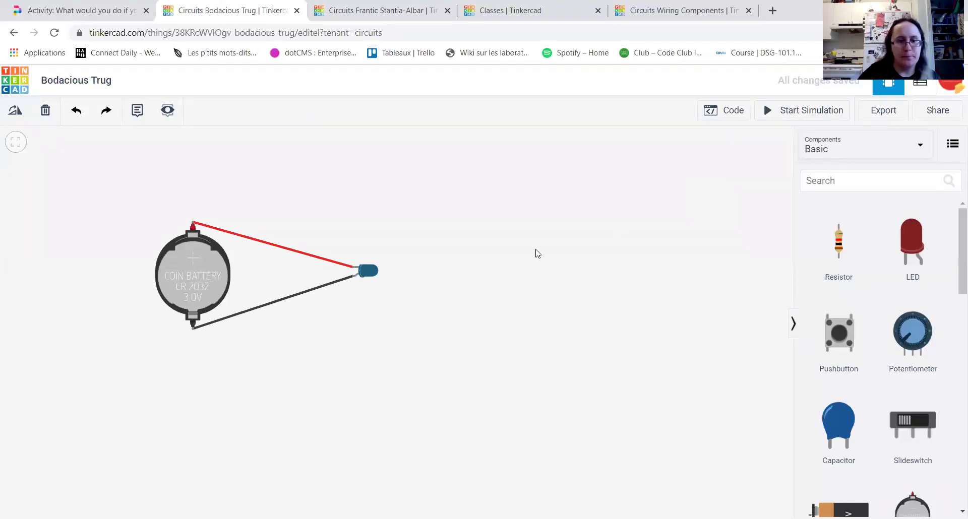
Step: Delete the black and red wires between the coin cell battery and the blue LED
left_click(280, 301)
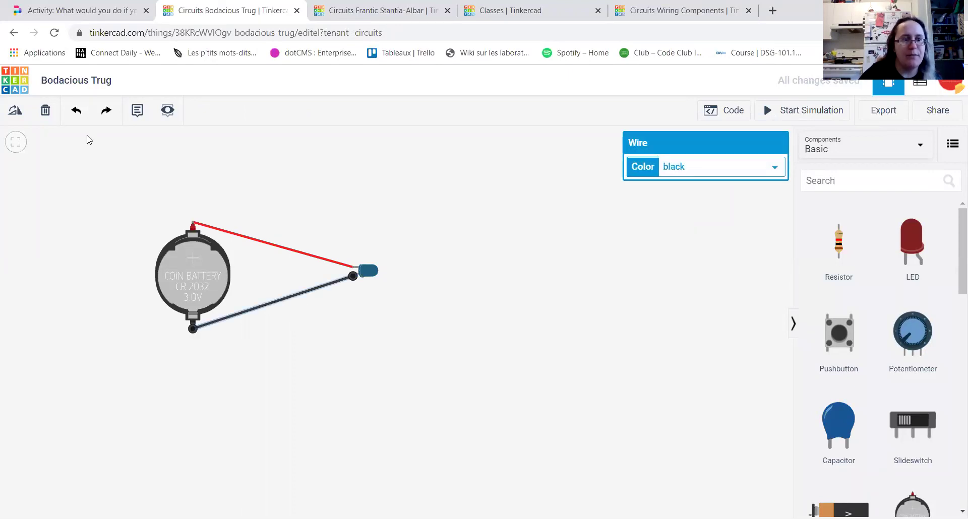
left_click(45, 113)
left_click(264, 242)
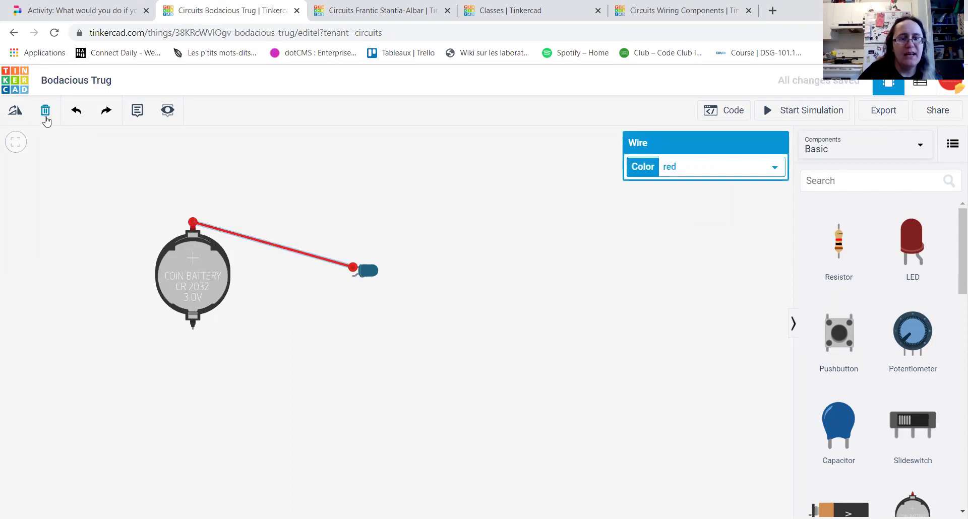
left_click(45, 114)
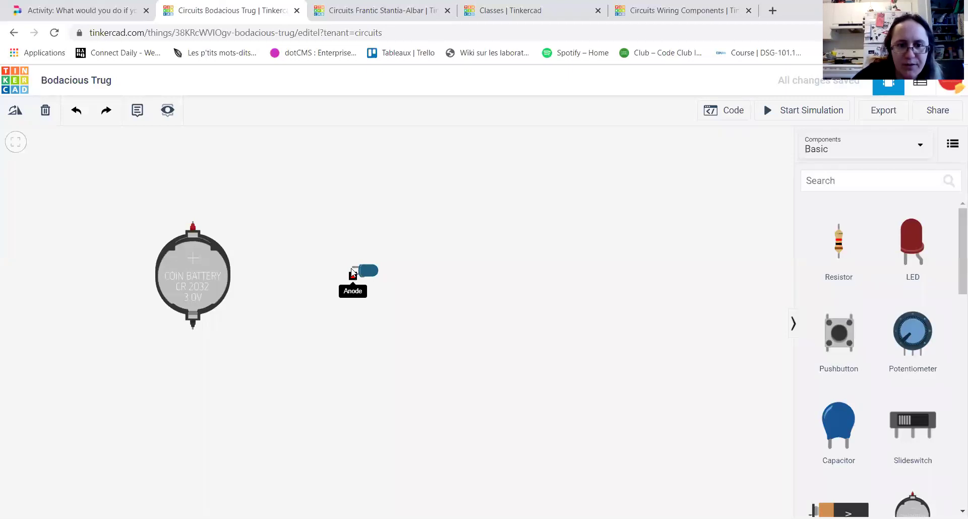
Step: Wire the blue LED's anode to the battery's positive terminal and set the wire color to red
left_click(353, 276)
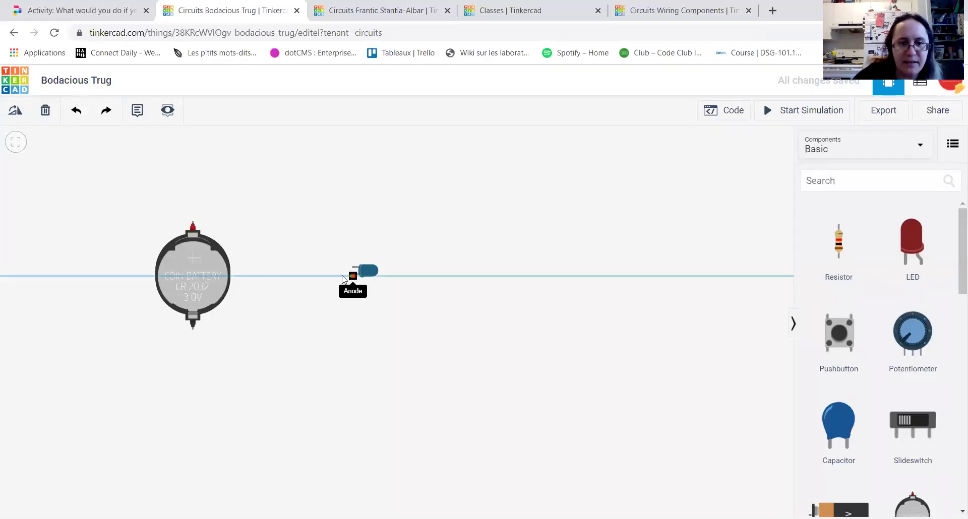
left_click(192, 223)
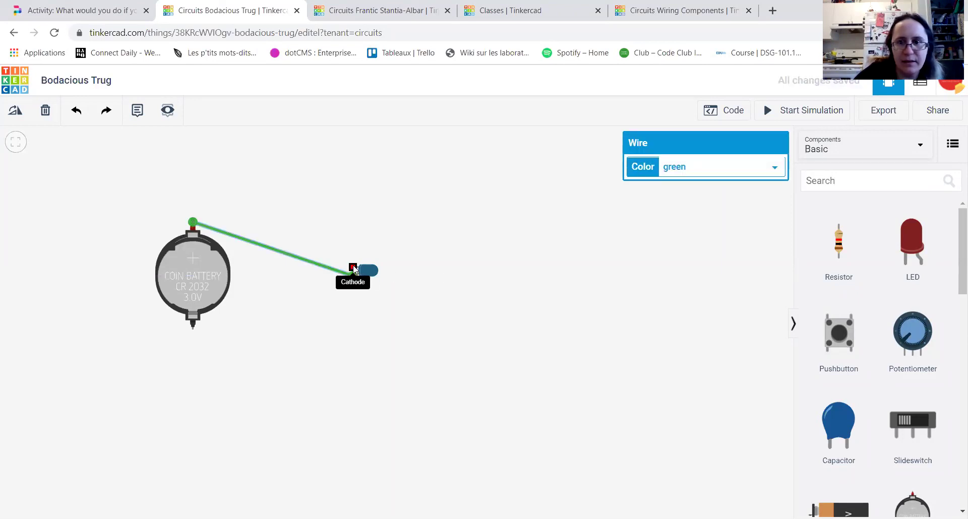
left_click(774, 167)
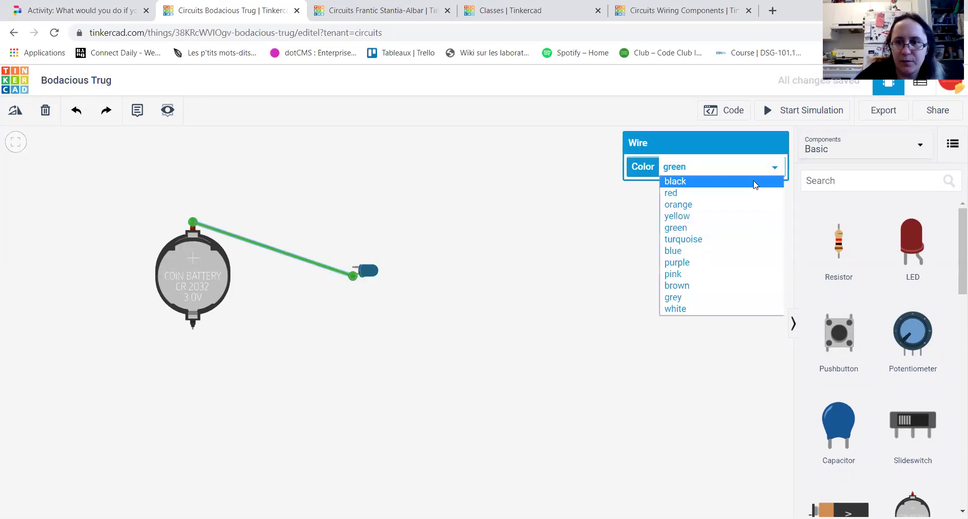
left_click(729, 192)
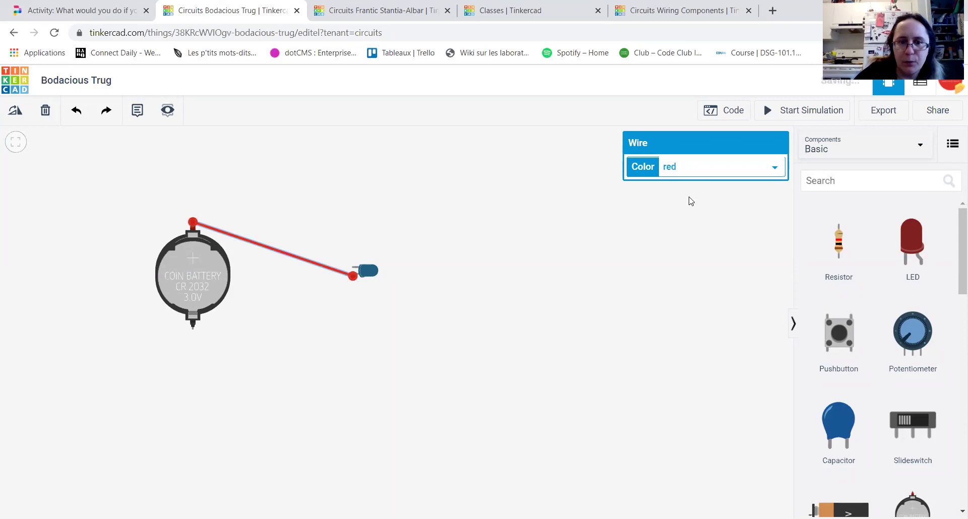
Step: Wire the blue LED's cathode to the battery's negative terminal and set the wire color to black
left_click(353, 270)
left_click(193, 329)
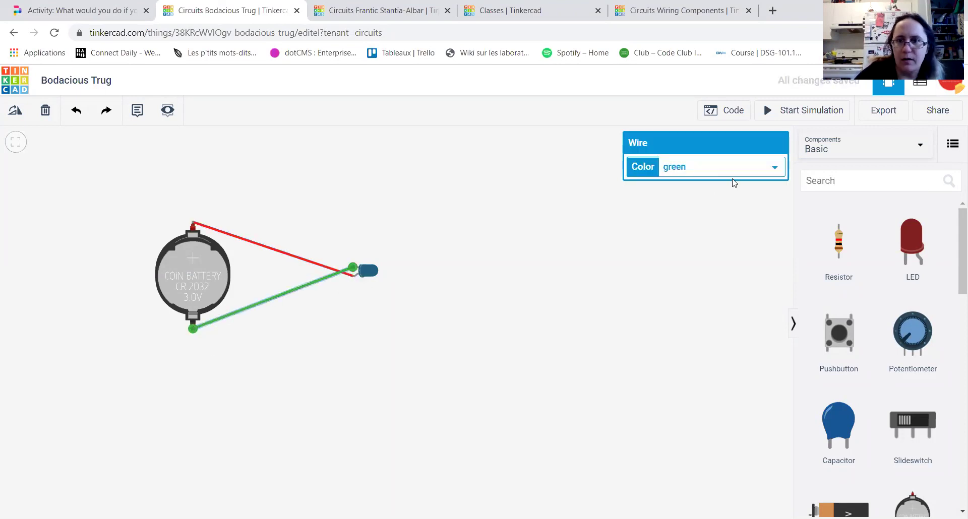
left_click(703, 169)
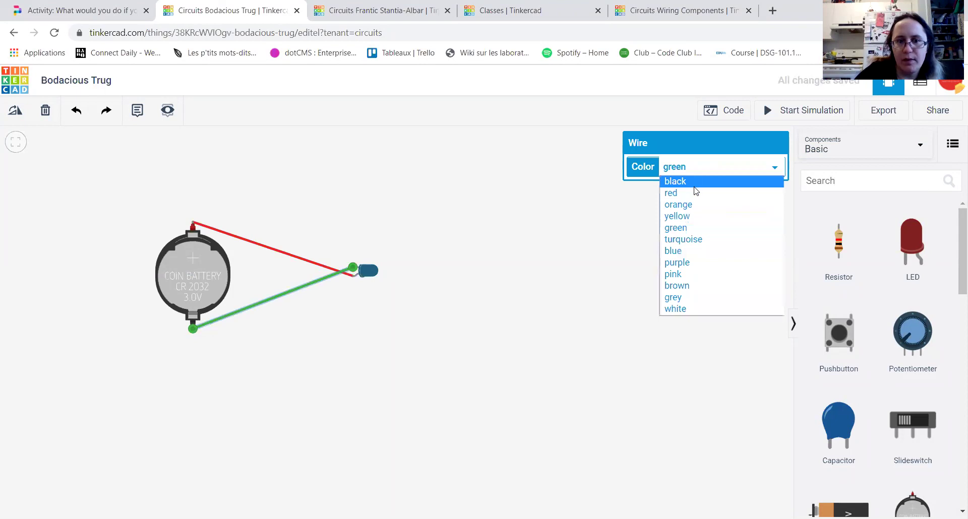
left_click(695, 182)
Step: Simulate the rewired LED circuit to check the LED's behavior, and stop the simulation
left_click(774, 119)
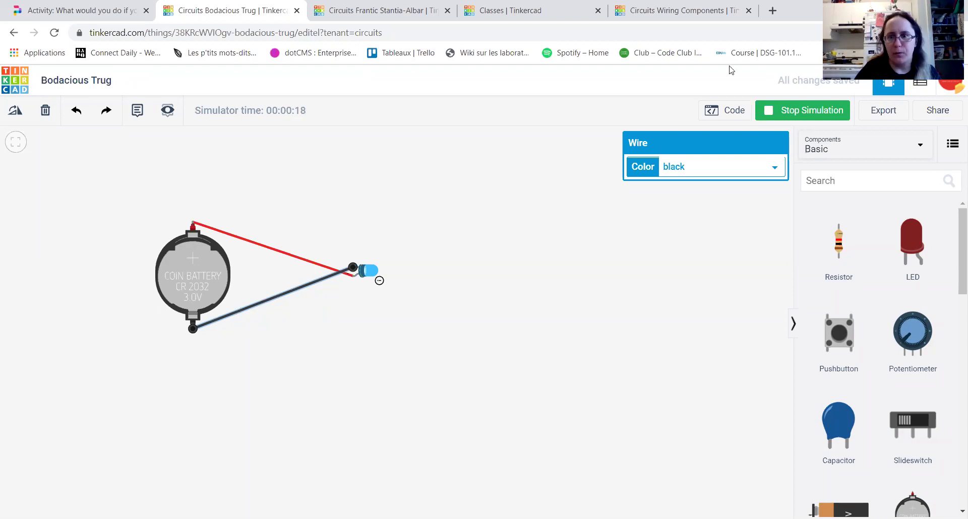
left_click(809, 112)
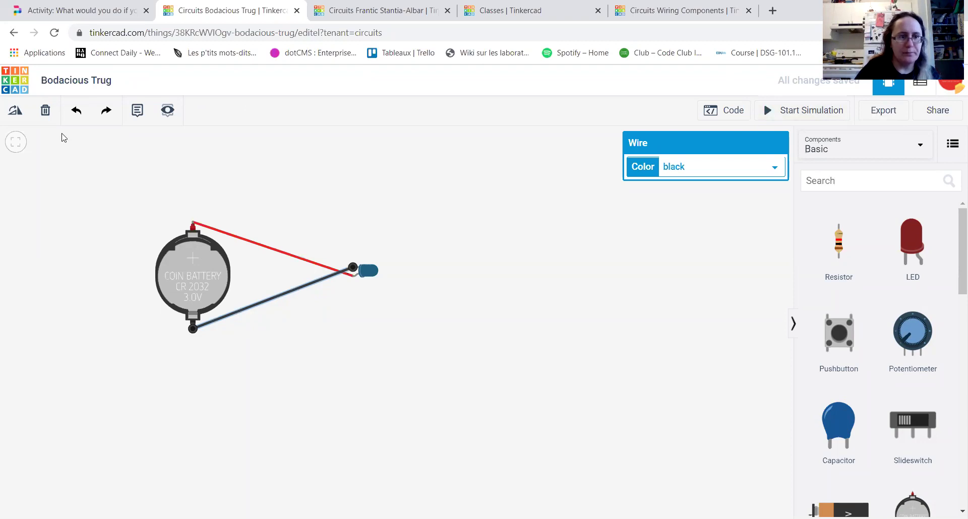
Step: Remove both wires again so the battery and the blue LED are disconnected
left_click(45, 110)
left_click(201, 224)
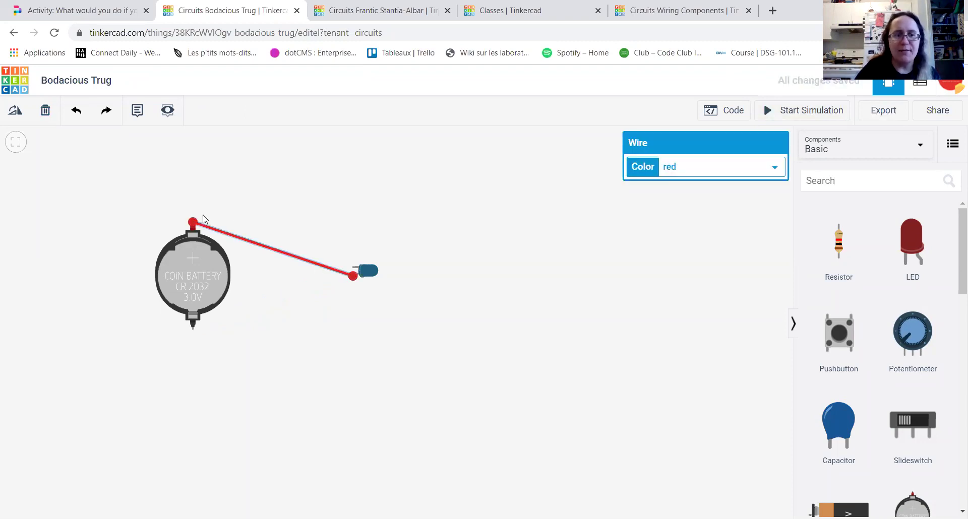
left_click(46, 110)
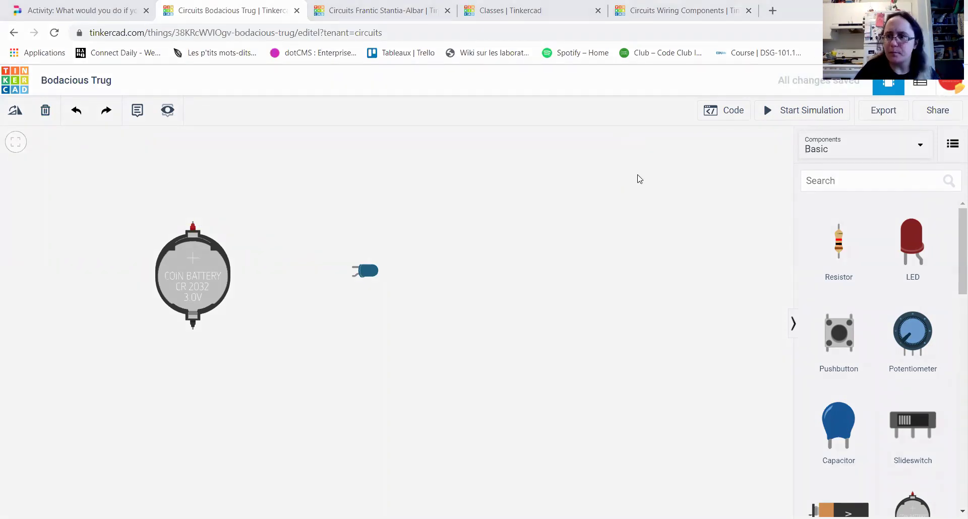
Step: Add two more red LEDs and place them side by side above the blue LED
left_click_drag(922, 242, 367, 320)
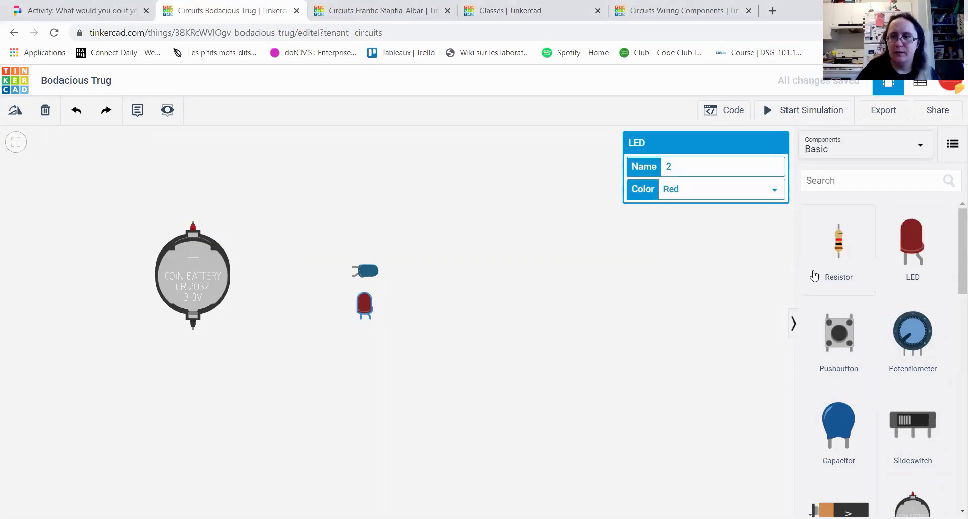
left_click_drag(904, 255, 463, 258)
left_click_drag(363, 313, 385, 217)
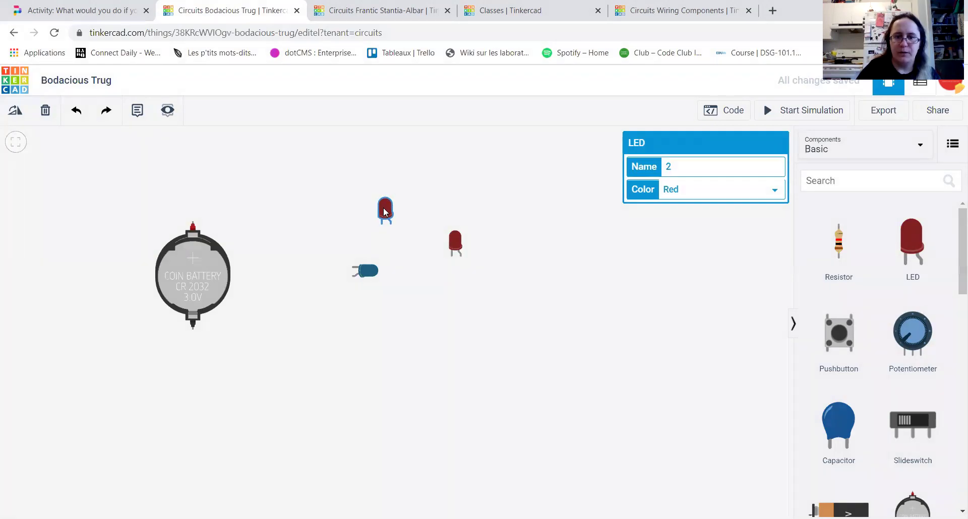
left_click_drag(455, 238, 437, 206)
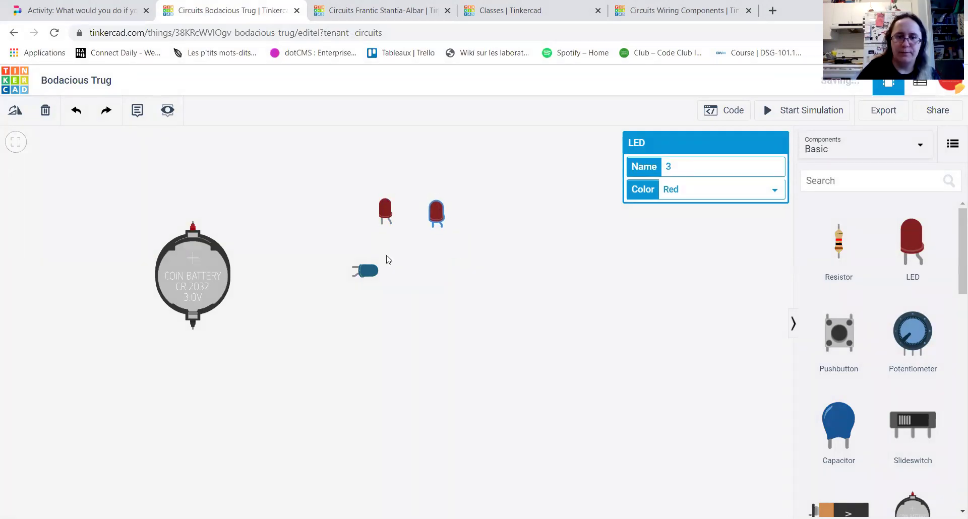
Step: Rotate the blue LED upright with its legs pointing down and line it up to the left of the two red LEDs
left_click(366, 273)
left_click(366, 274)
left_click(14, 112)
left_click(14, 112)
left_click(14, 112)
left_click(15, 112)
left_click(14, 112)
left_click(14, 112)
left_click(14, 112)
left_click(15, 112)
left_click(14, 112)
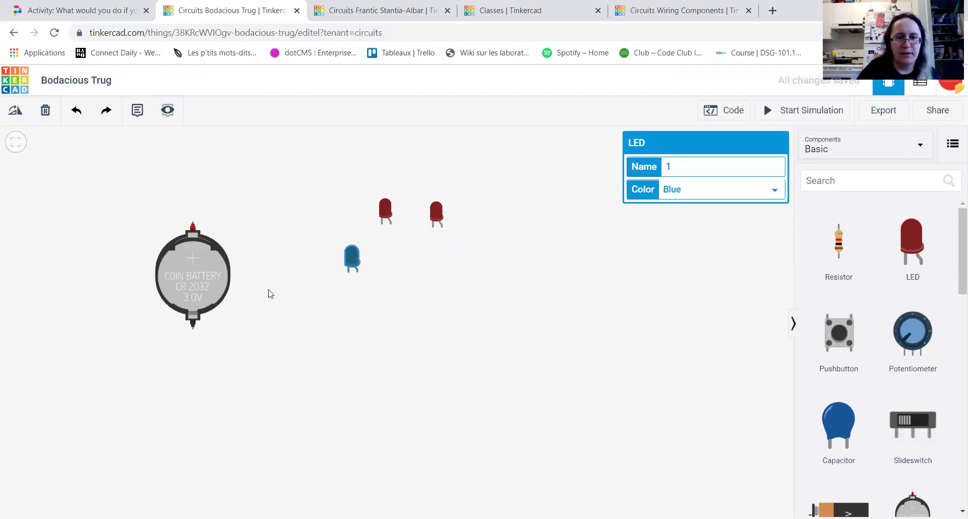
left_click_drag(351, 264, 335, 218)
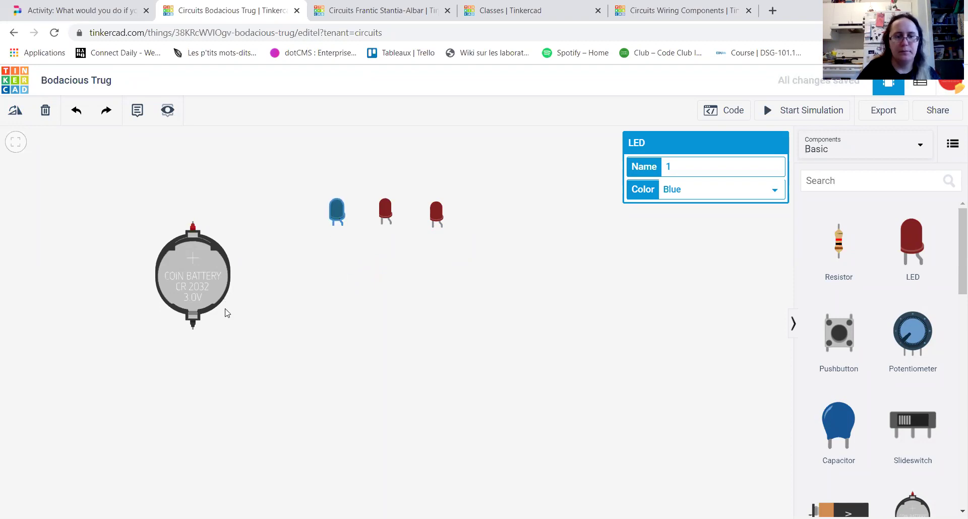
Step: Move the coin cell battery below the row of LEDs and rotate it clockwise so its positive terminal points right
left_click_drag(191, 285, 416, 357)
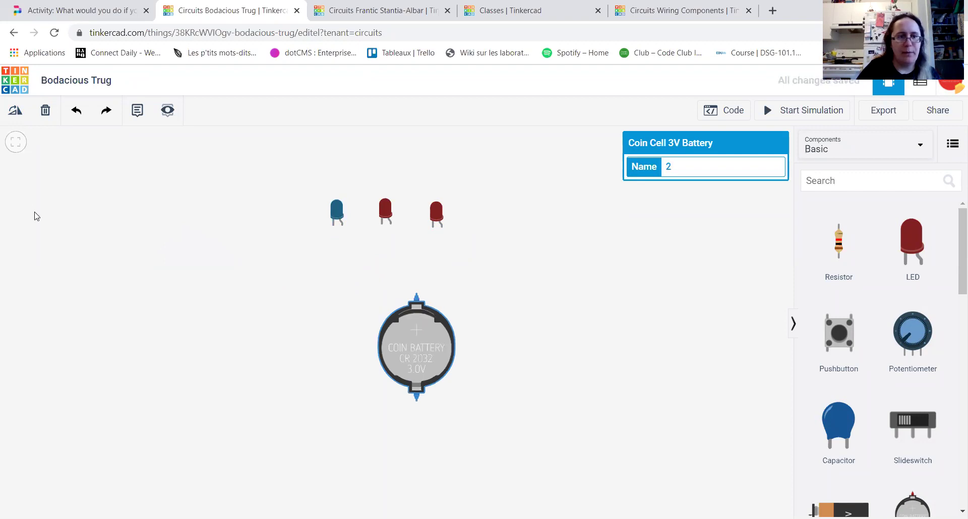
left_click(14, 118)
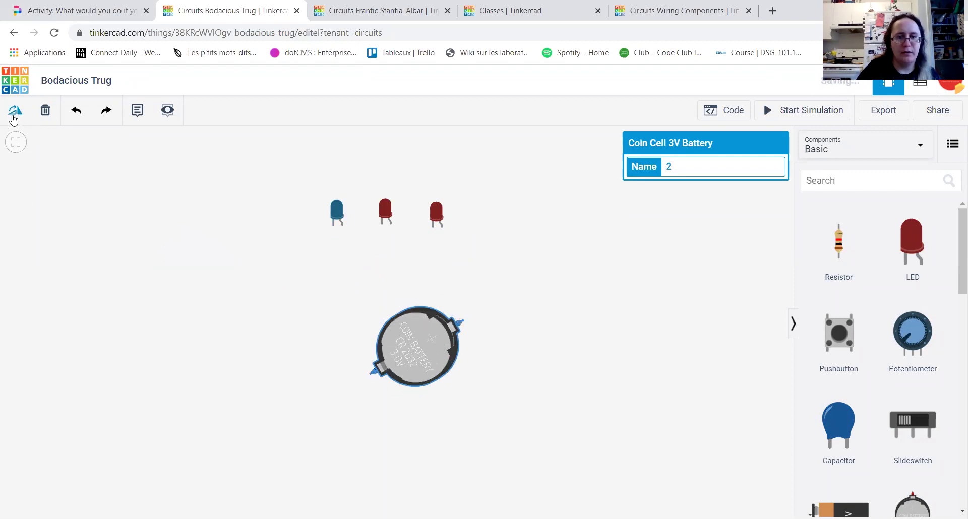
left_click(14, 118)
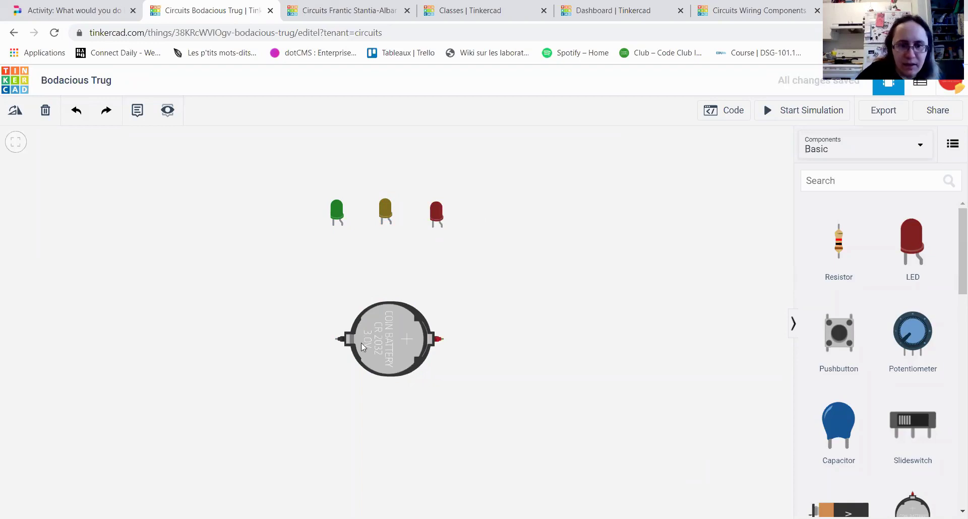
Step: Wire the battery's negative terminal to the green LED's cathode and its positive terminal to the red LED's anode
left_click(335, 338)
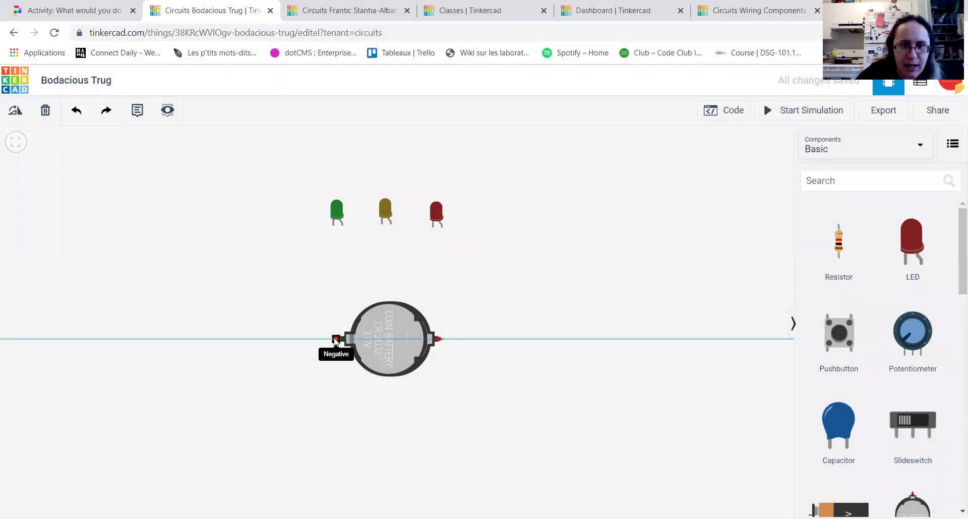
left_click(333, 225)
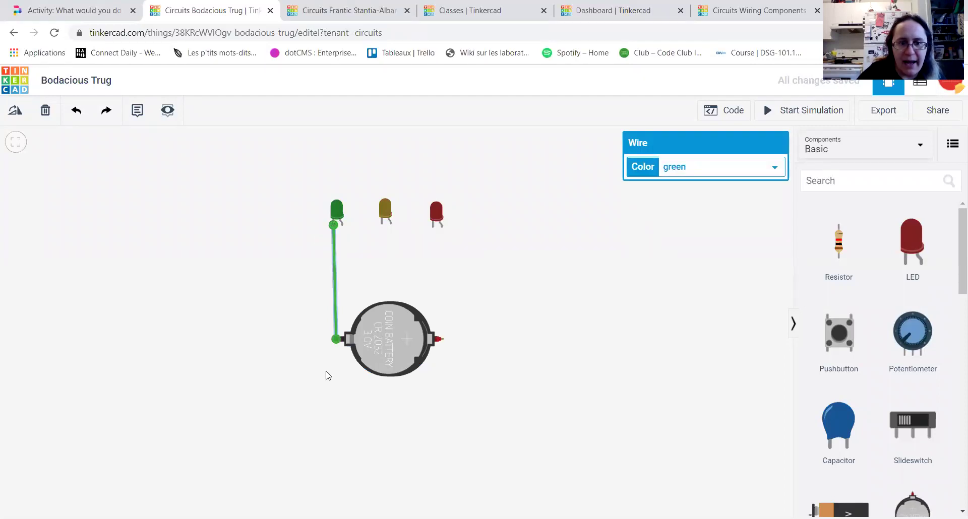
left_click(443, 341)
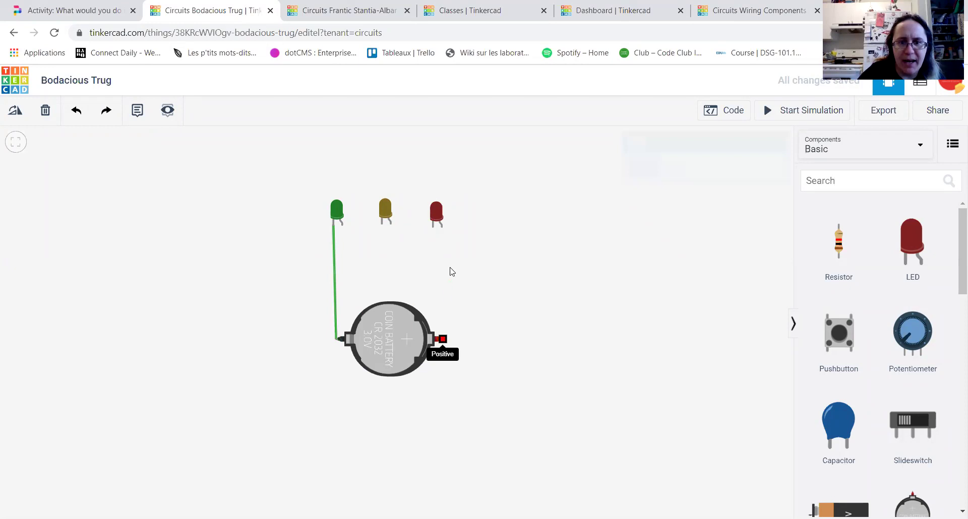
left_click(442, 227)
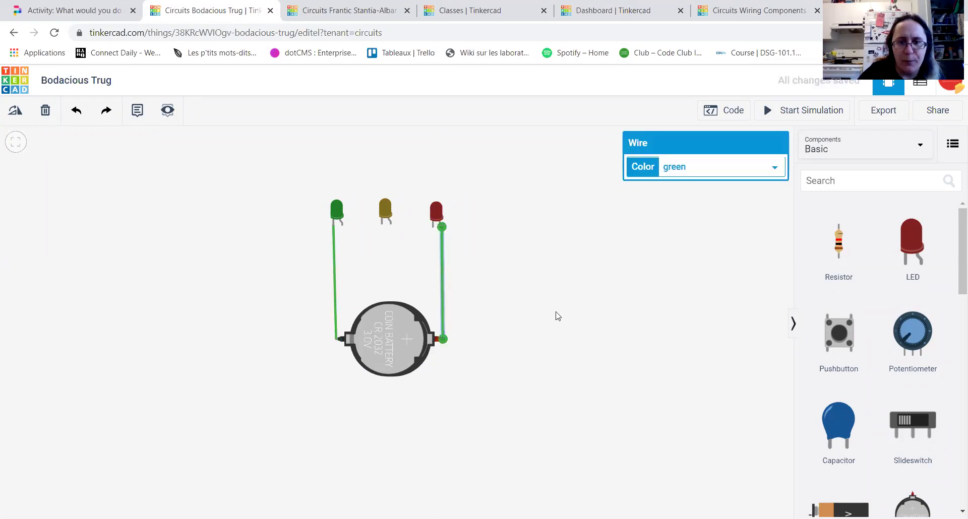
Step: Connect the LEDs in series by wiring green's anode to yellow's cathode and yellow's anode to red's cathode
left_click(342, 224)
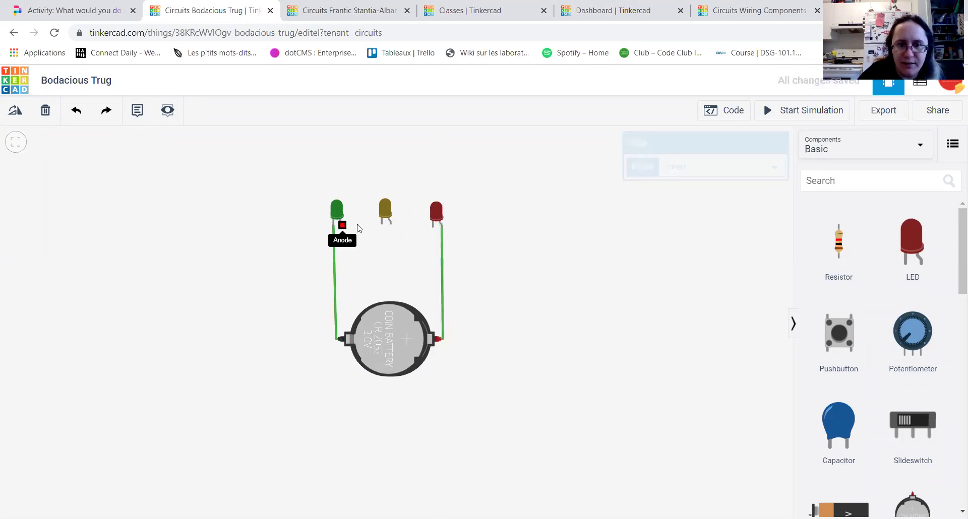
left_click(382, 223)
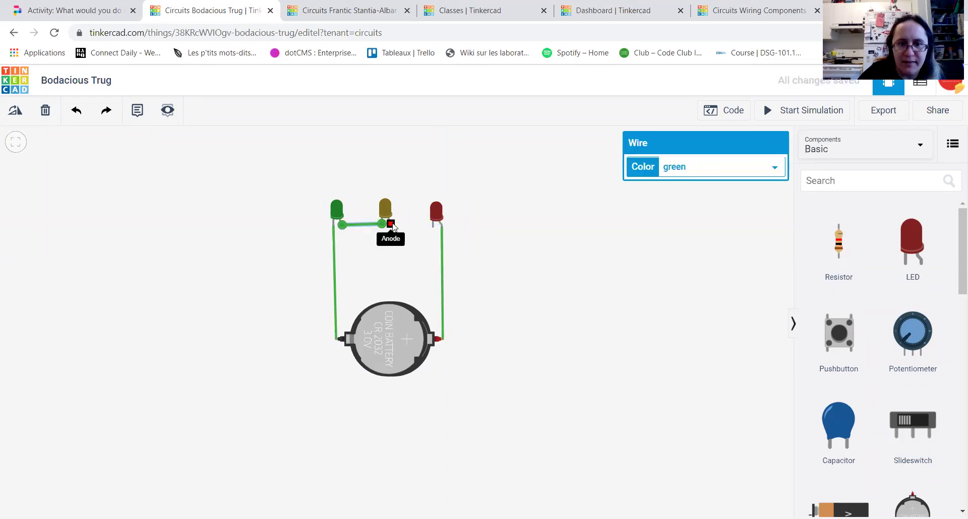
left_click(390, 223)
left_click(433, 226)
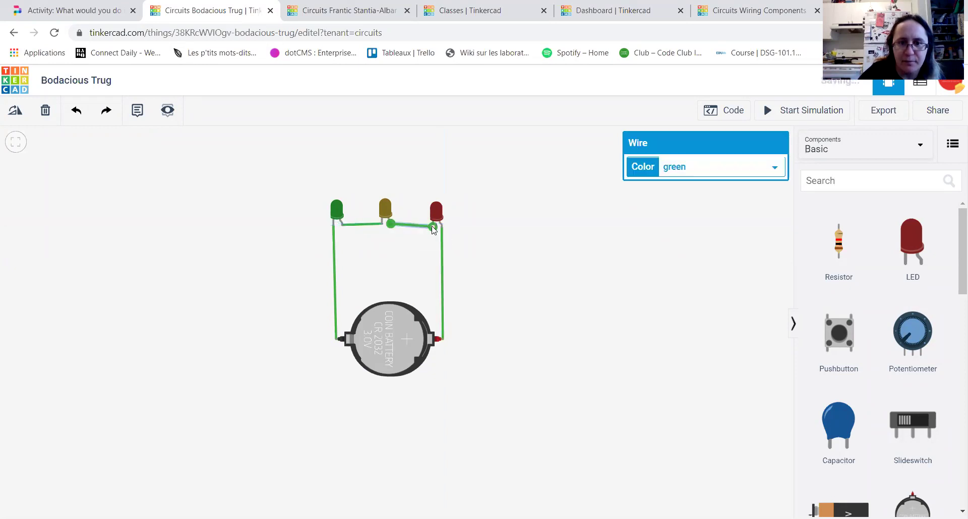
left_click(504, 229)
Step: Simulate the three-LED series circuit to check whether the LEDs light up, and stop the simulation
left_click(785, 111)
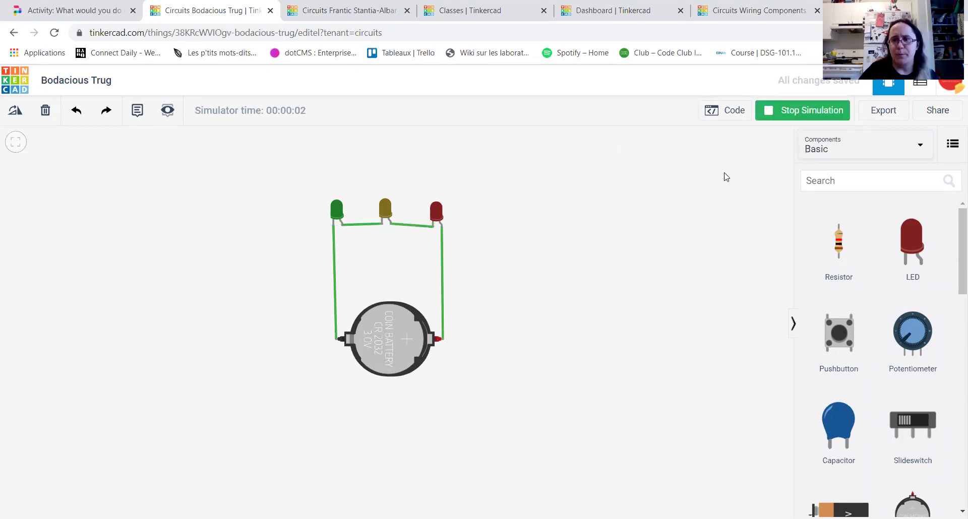
left_click(782, 113)
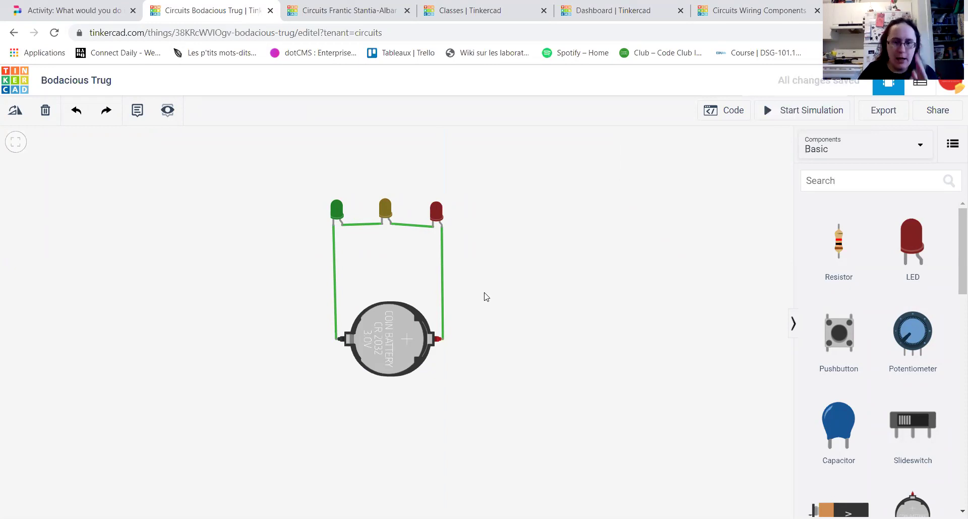
Step: Delete the two wires linking the green, yellow and red LEDs to each other
left_click(381, 225)
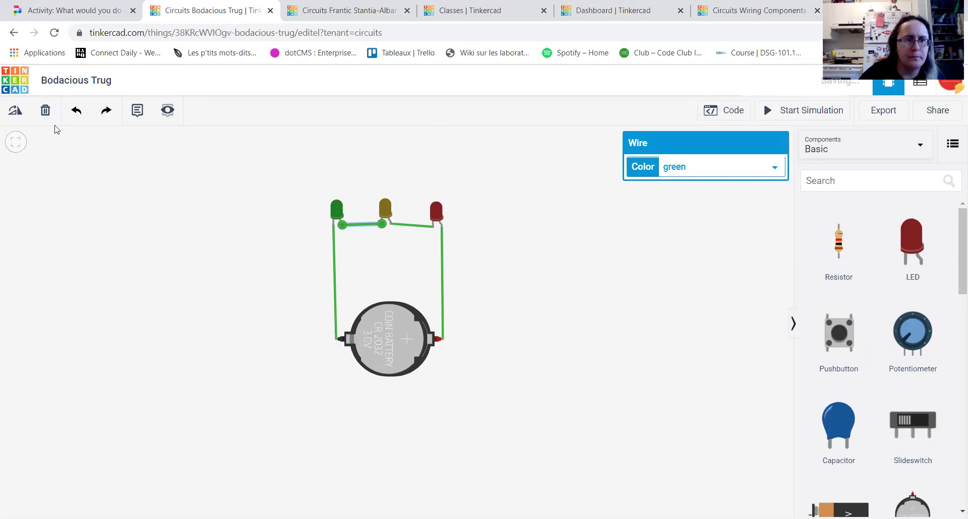
left_click(45, 110)
left_click(407, 225)
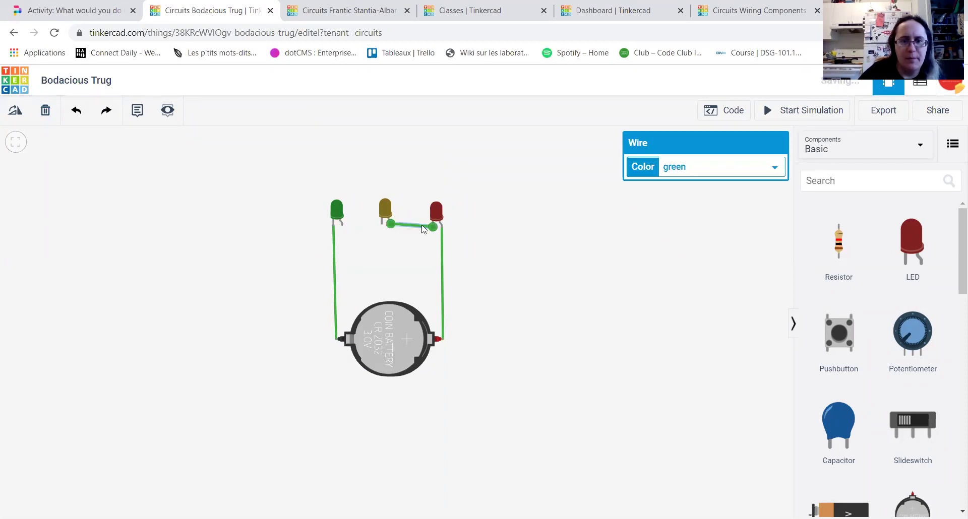
left_click(45, 110)
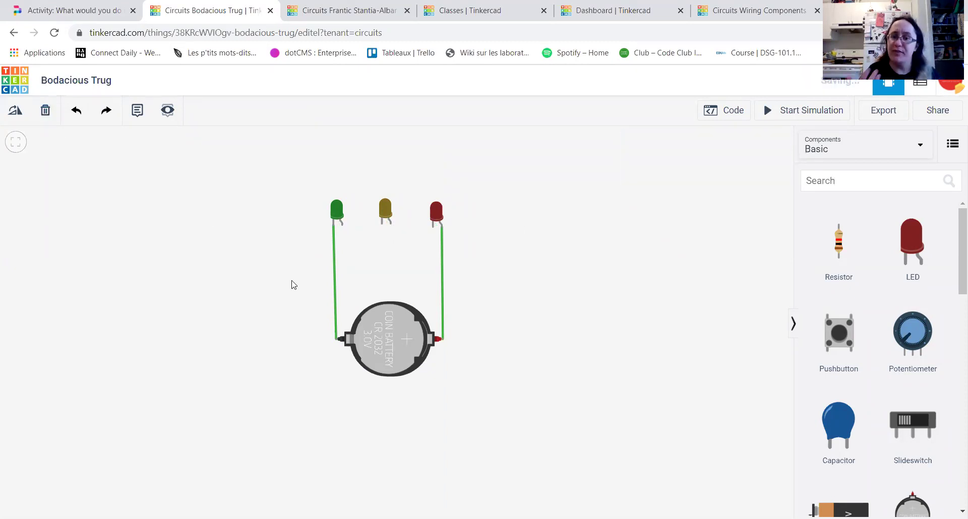
Step: Wire the green LED's anode to the yellow LED's anode, and the yellow LED's cathode to the red LED's cathode
left_click(342, 224)
left_click(385, 227)
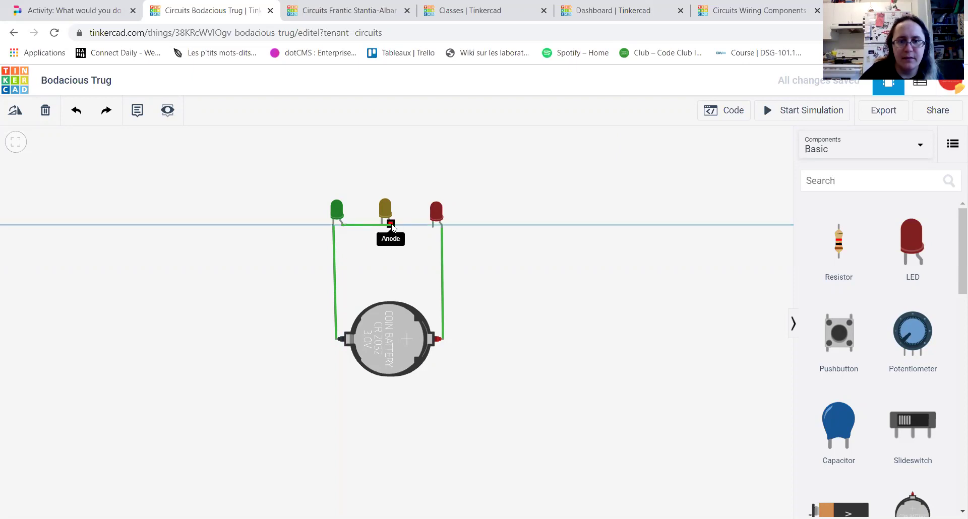
left_click(391, 225)
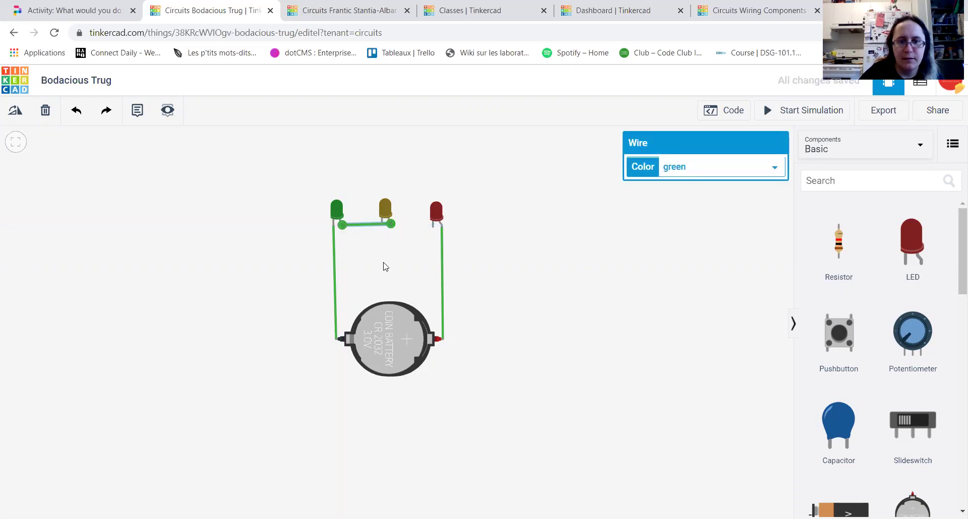
left_click(382, 224)
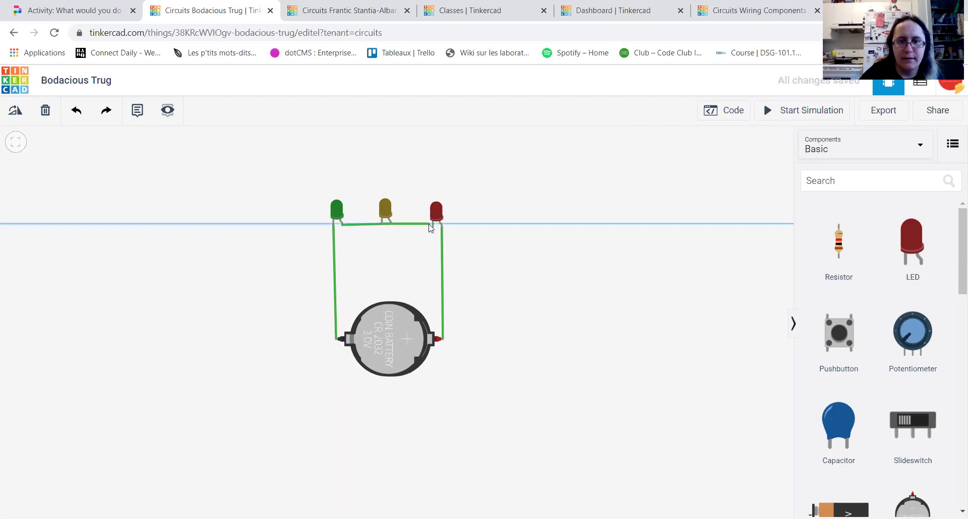
left_click(432, 226)
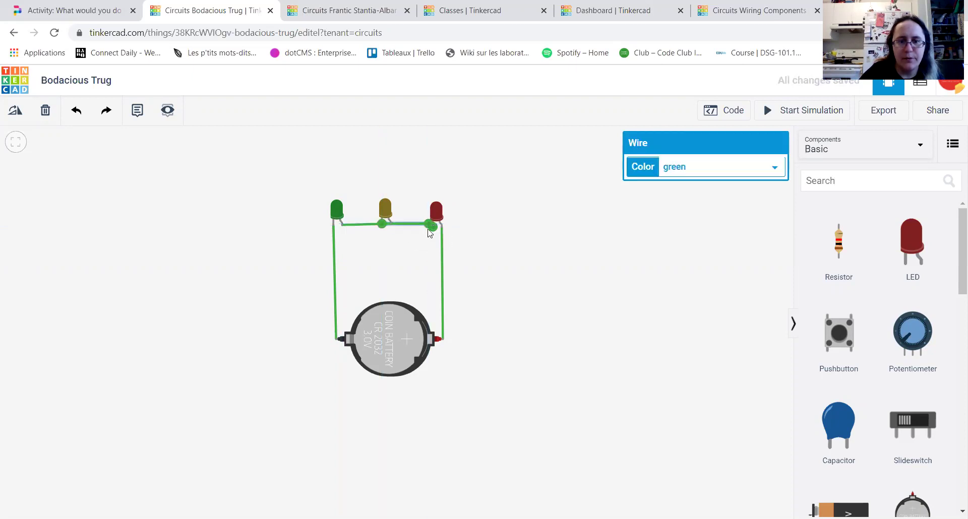
left_click(76, 111)
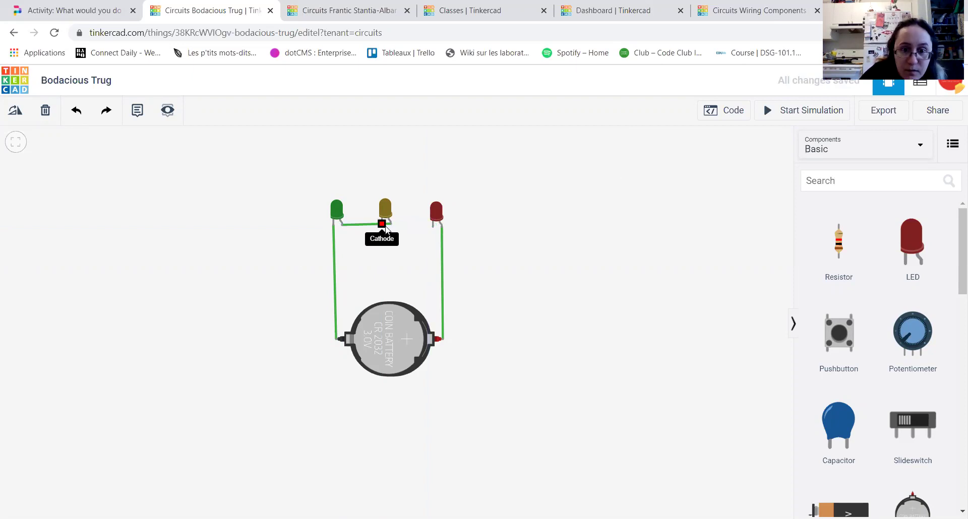
left_click(383, 225)
left_click(432, 226)
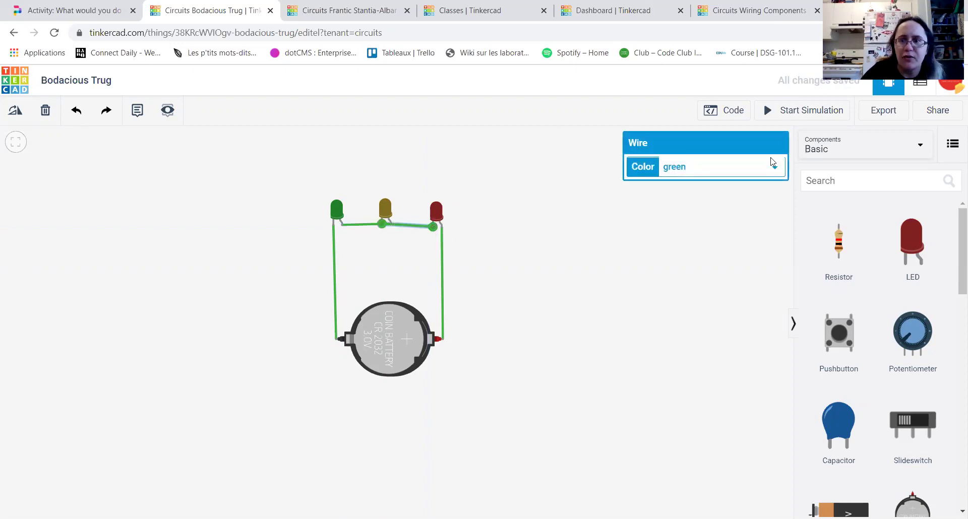
Step: Simulate the rewired three-LED circuit, stop the simulation, and undo the two wires between the LEDs
left_click(799, 117)
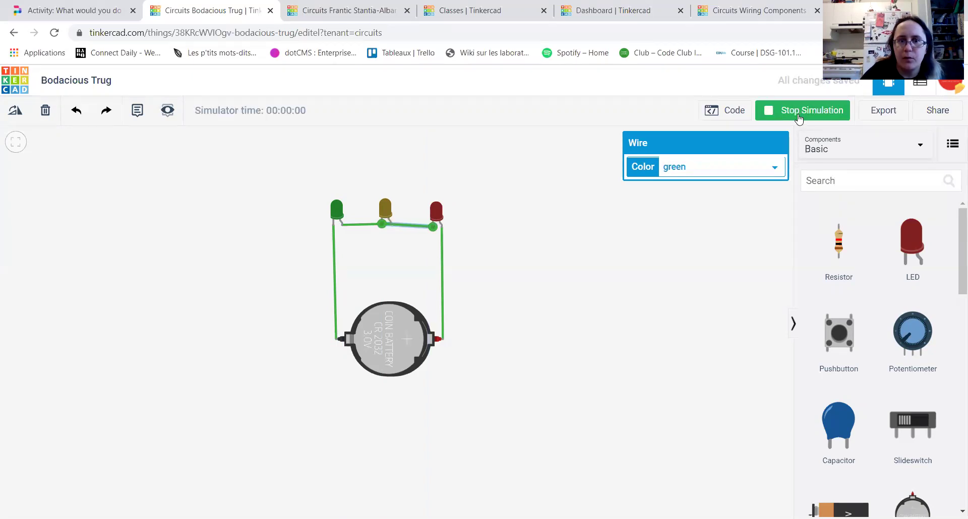
left_click(799, 118)
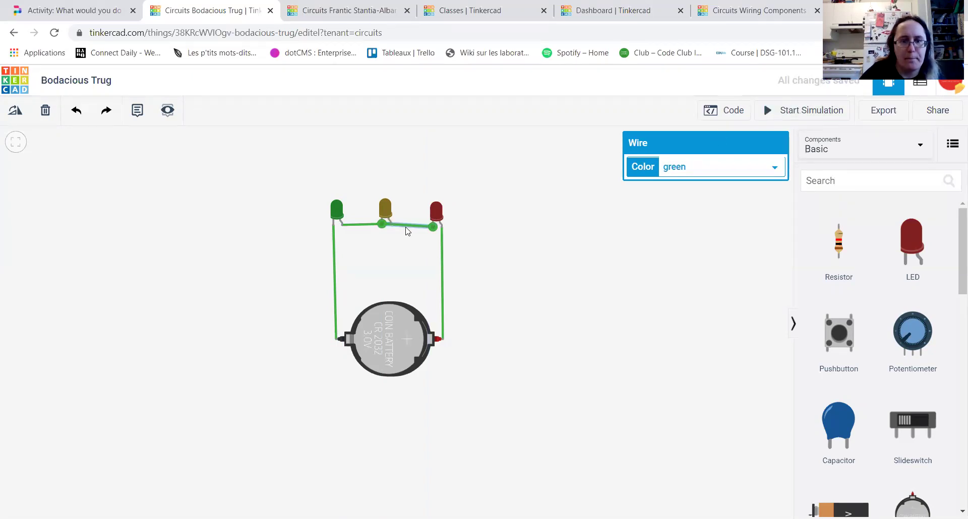
key("ctrl+z")
key("ctrl+z")
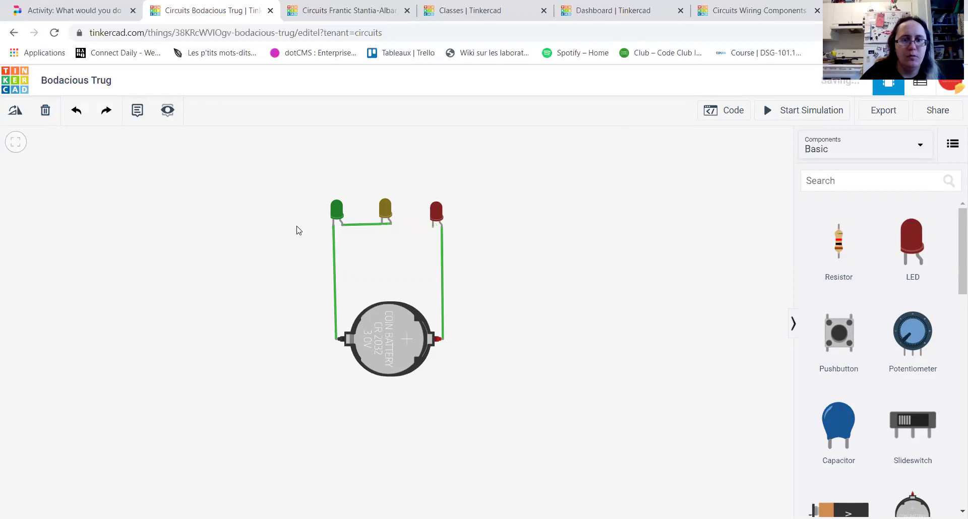
key("ctrl+z")
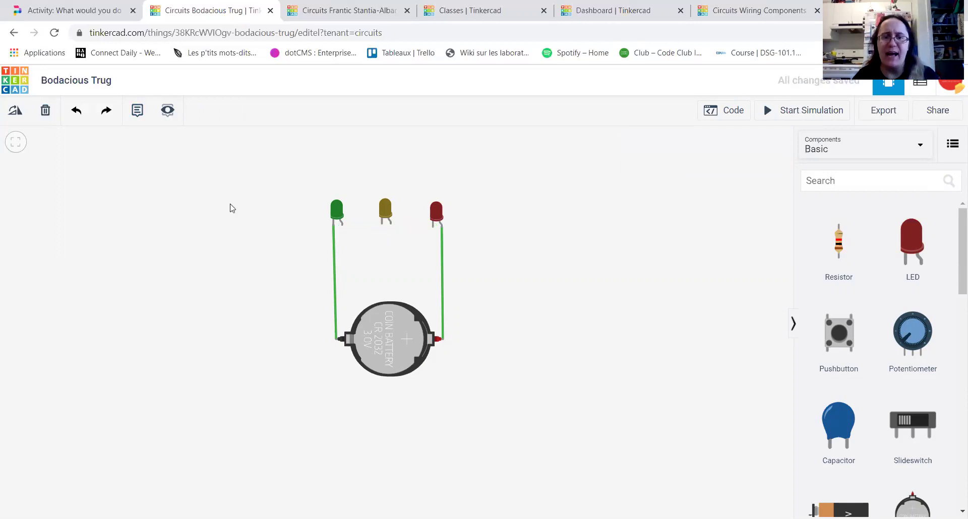
Step: Wire the LEDs in parallel: green and yellow anodes to the battery's positive terminal, yellow and red cathodes to its negative terminal
left_click(342, 228)
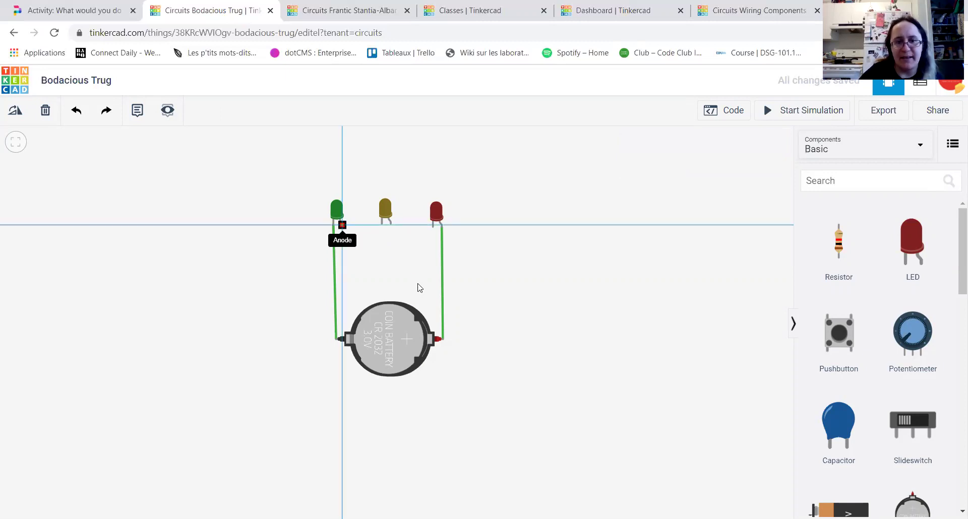
left_click(442, 341)
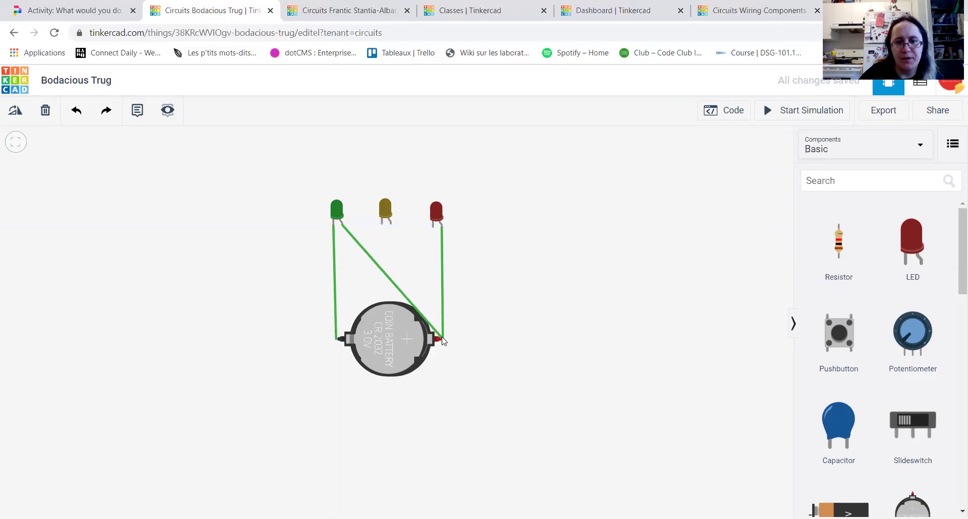
left_click(443, 342)
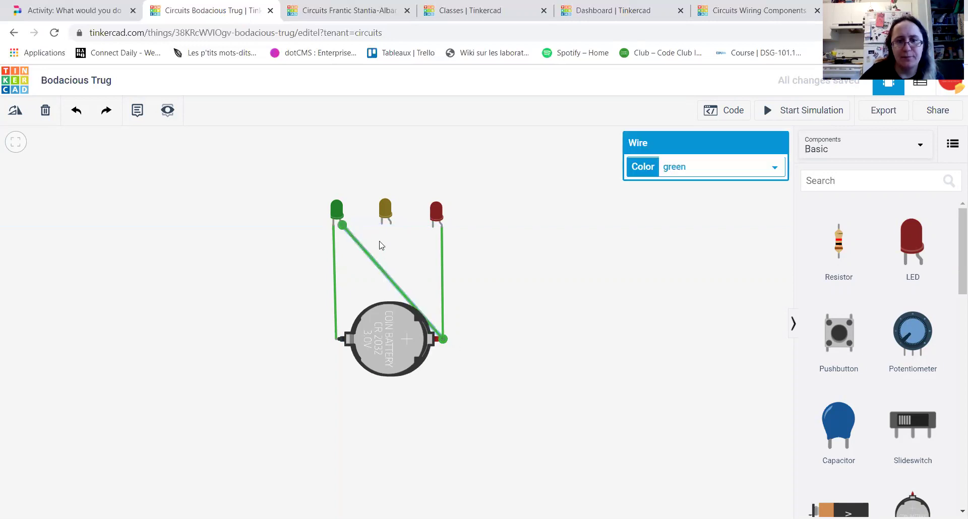
left_click(381, 225)
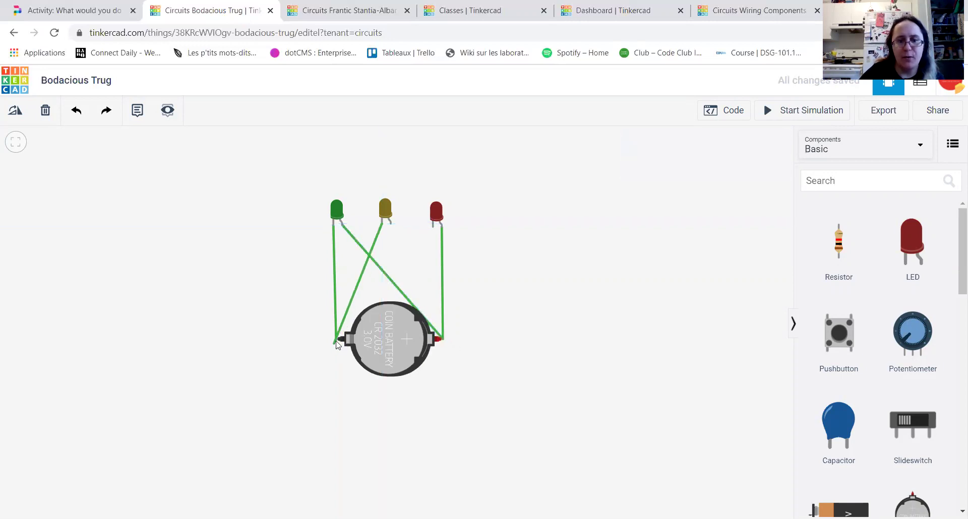
left_click(339, 339)
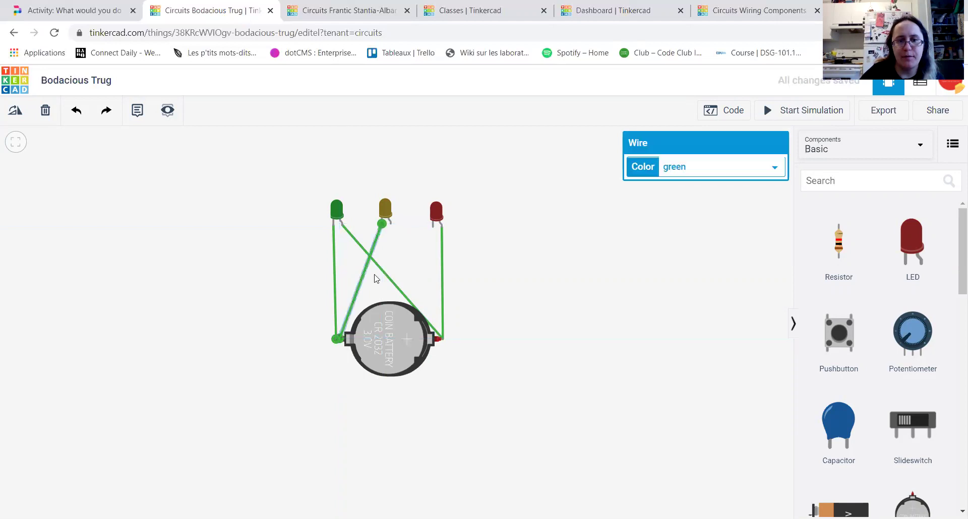
left_click(391, 224)
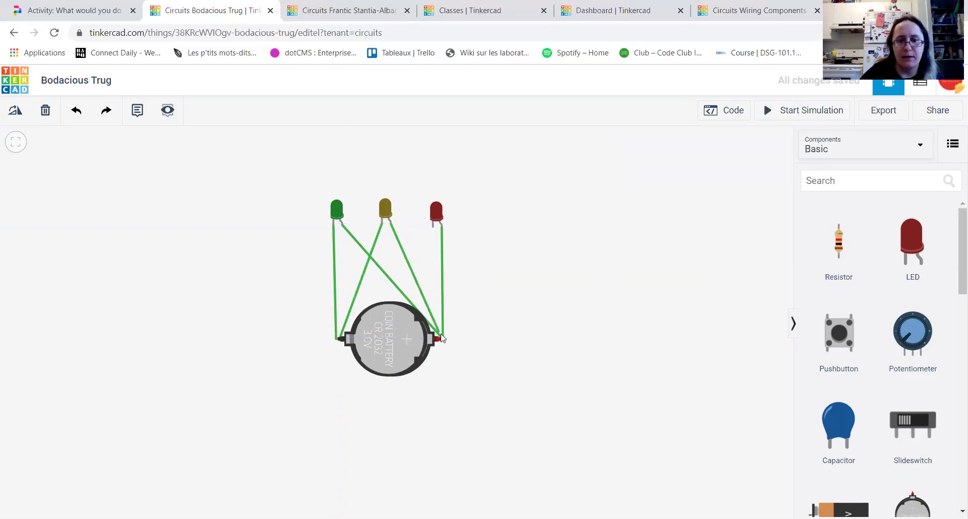
left_click_drag(436, 343, 444, 340)
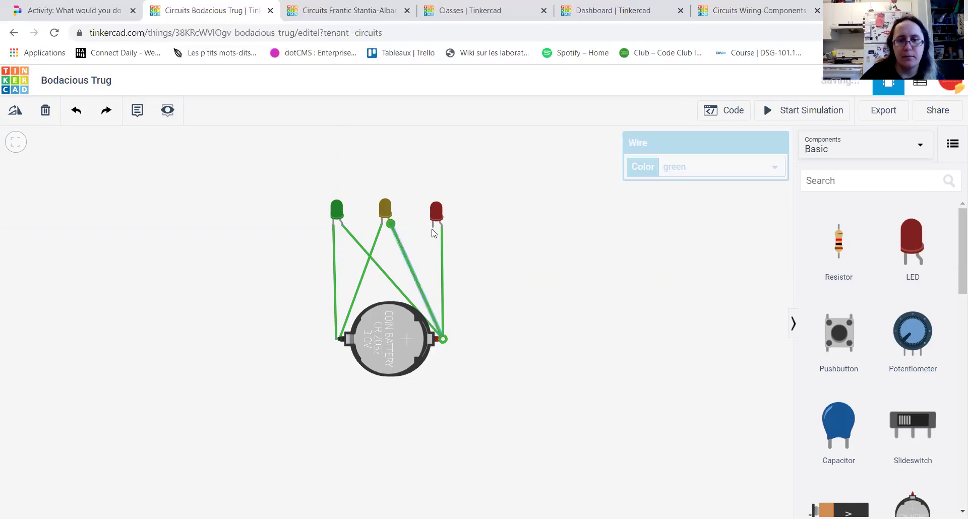
left_click_drag(433, 227, 336, 338)
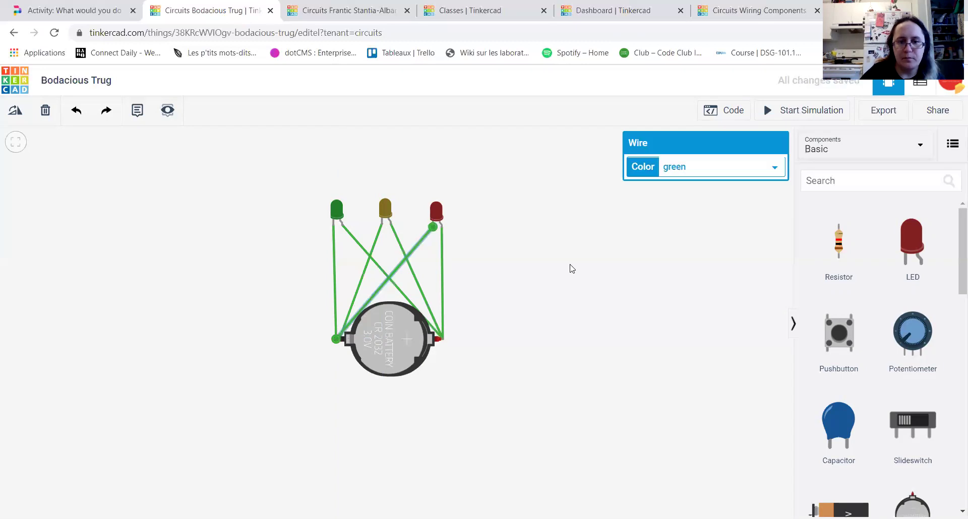
Step: Color the three wires running from the LED cathodes to the battery's negative terminal black
left_click(707, 167)
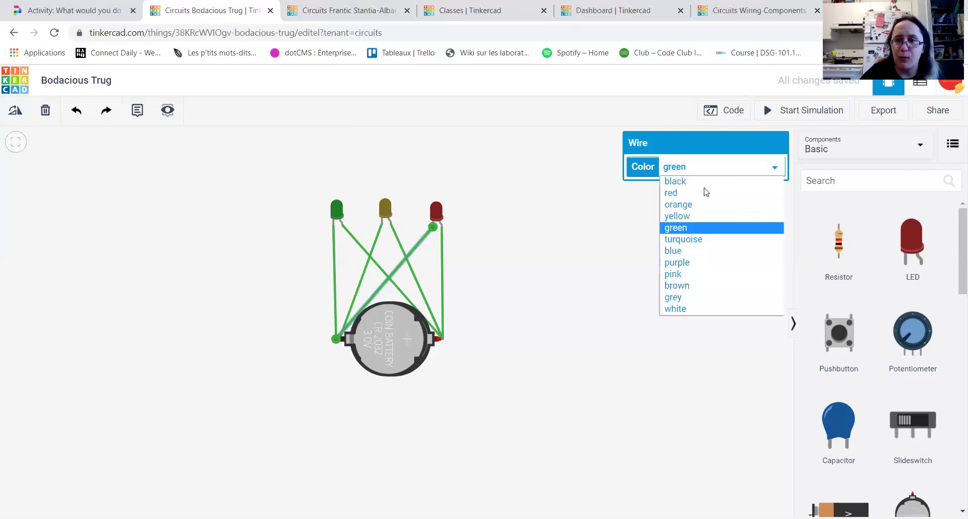
left_click(703, 181)
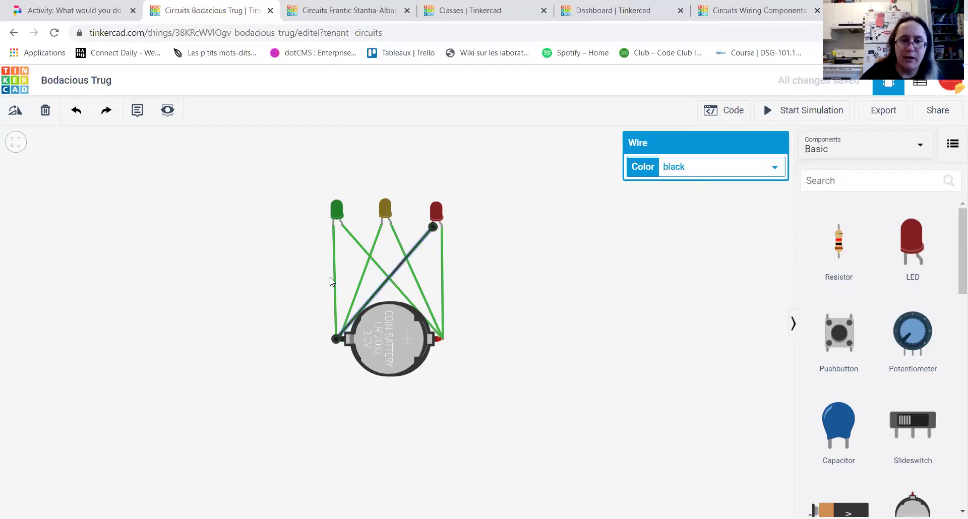
left_click(333, 278)
left_click(676, 171)
left_click(678, 181)
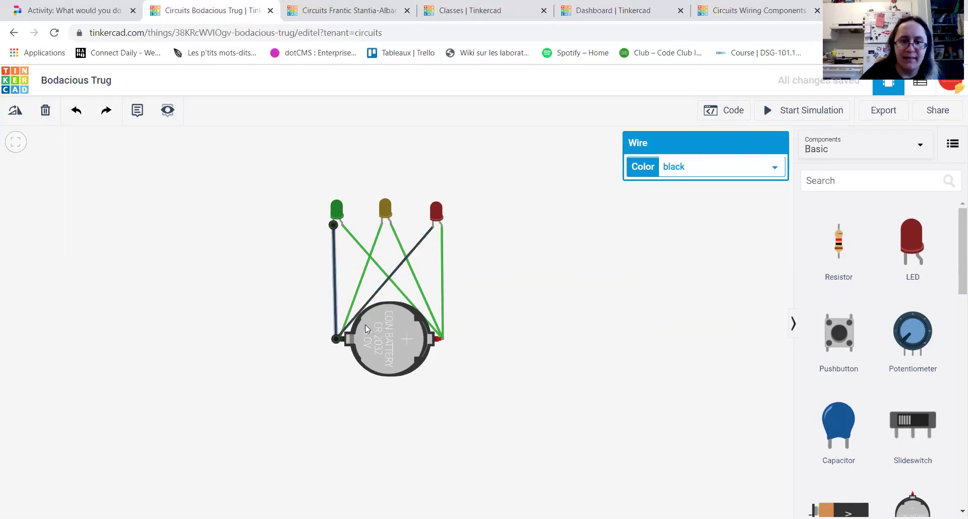
left_click(356, 293)
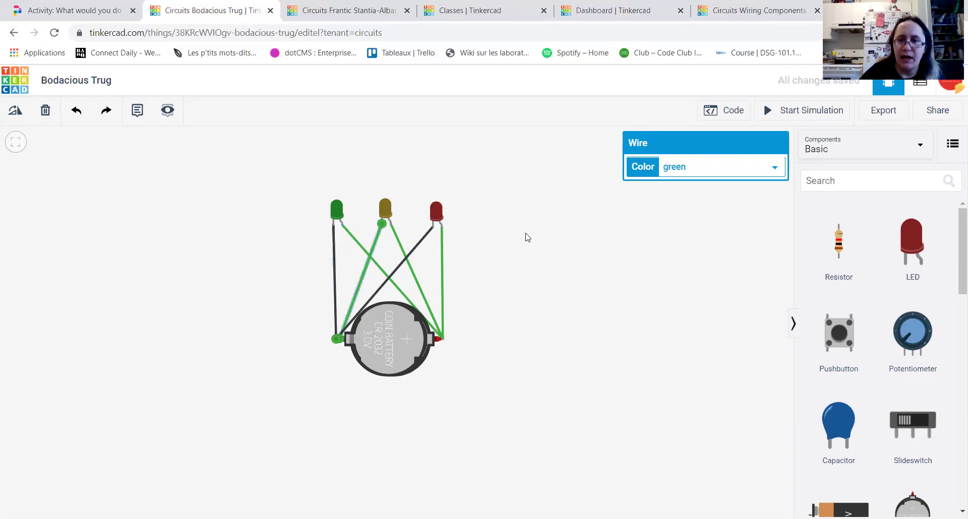
left_click(689, 174)
left_click(683, 181)
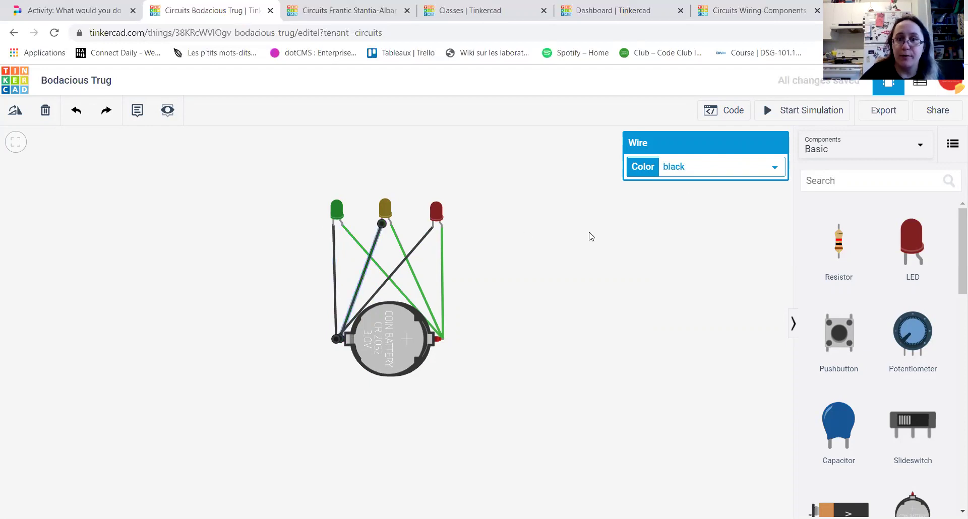
Step: Color the three wires running from the LED anodes to the battery's positive terminal red
left_click(362, 248)
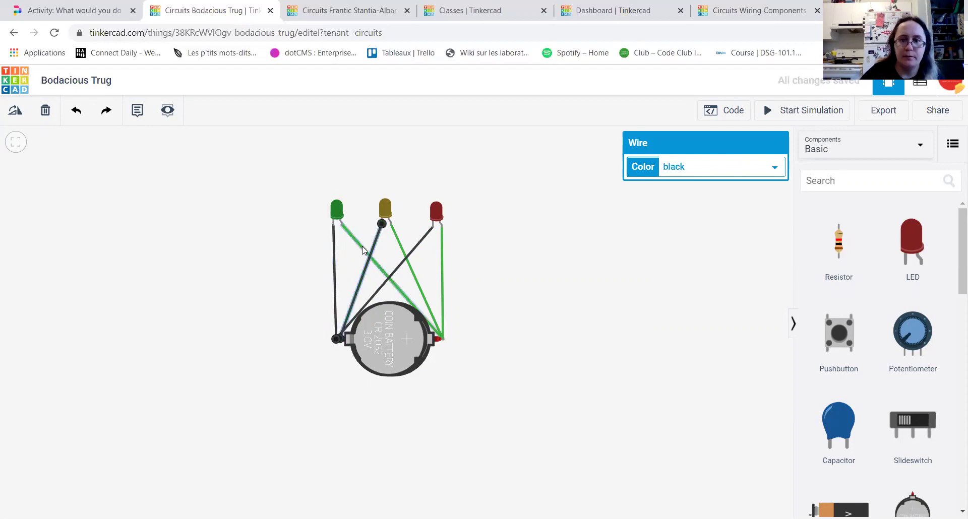
left_click(728, 164)
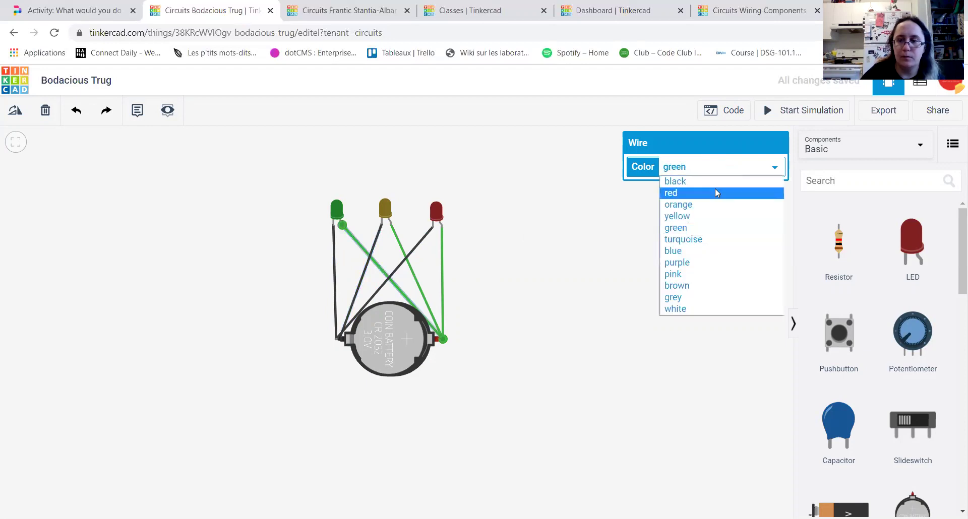
left_click(715, 188)
left_click(398, 240)
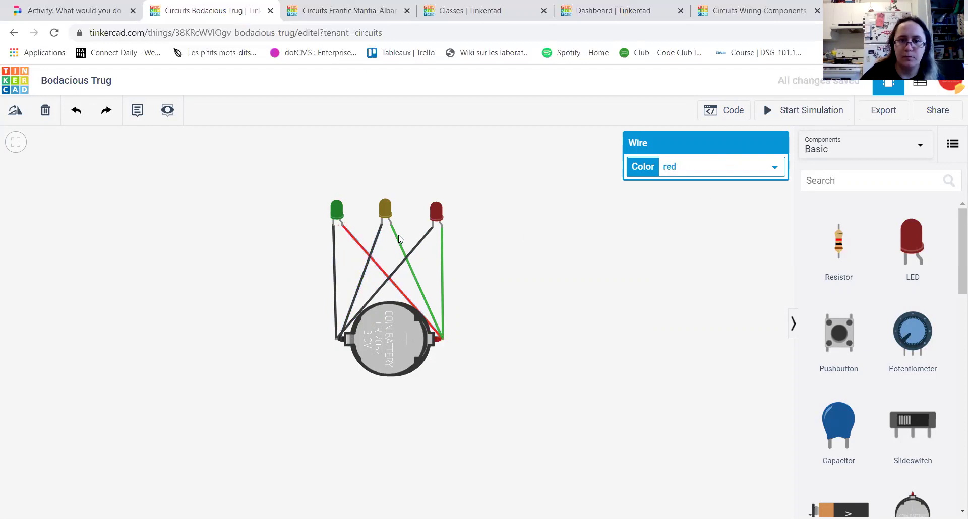
left_click(689, 168)
left_click(688, 190)
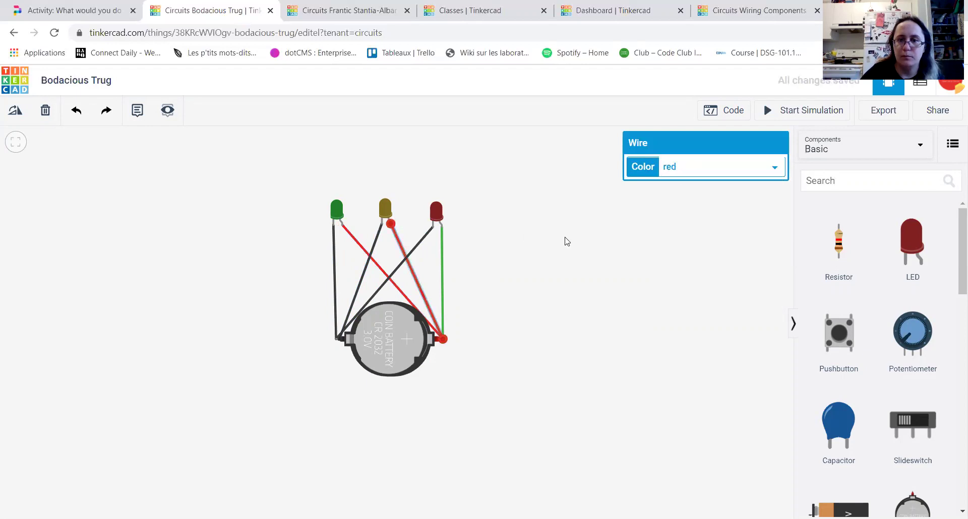
left_click(442, 259)
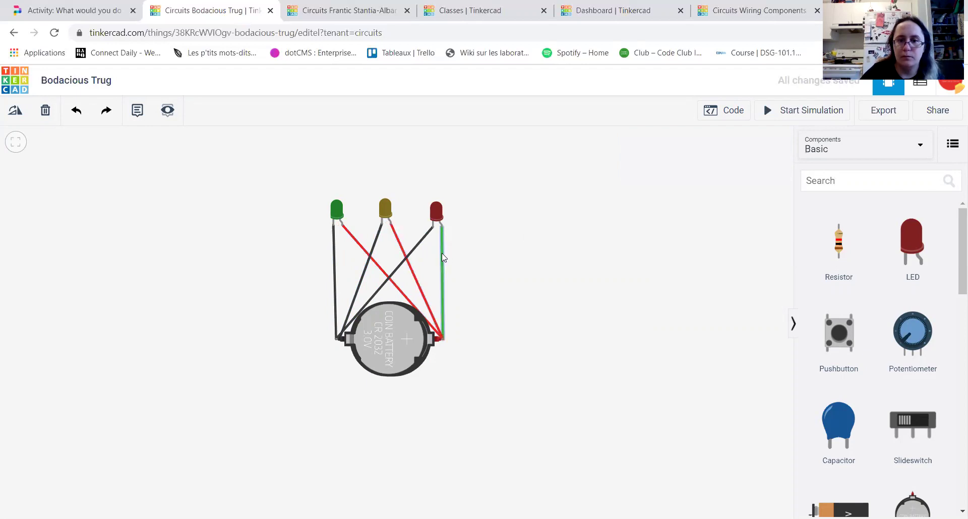
left_click(723, 169)
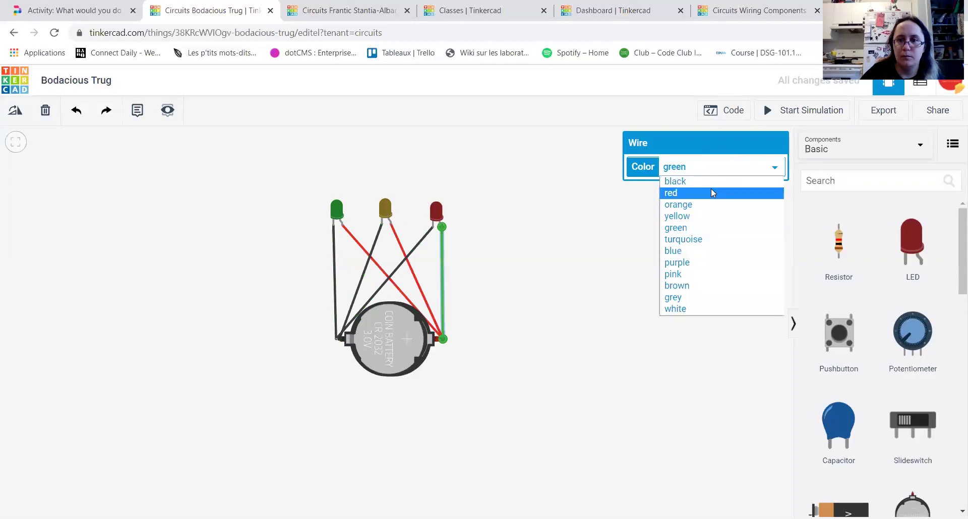
left_click(711, 190)
Step: Simulate the parallel three-LED circuit and inspect the alert beside the green LED
left_click(809, 116)
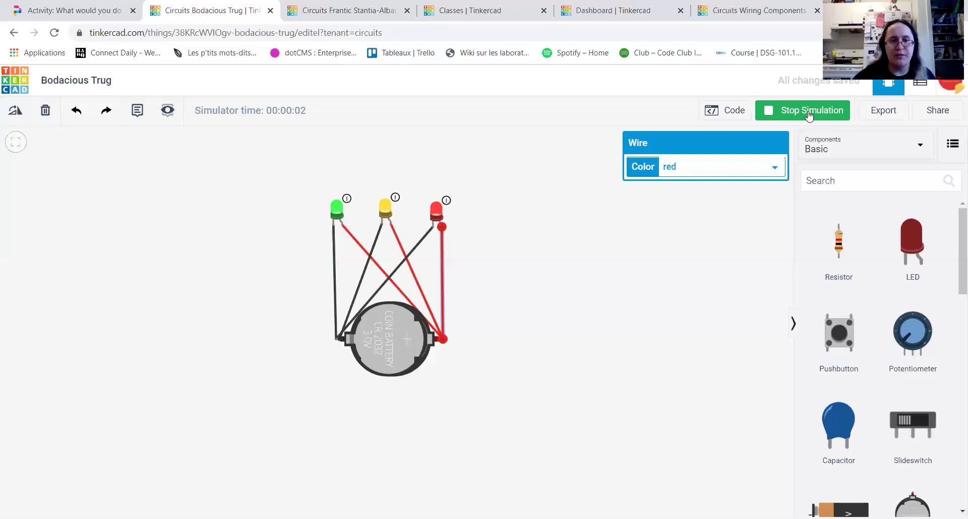
mouse_move(349, 200)
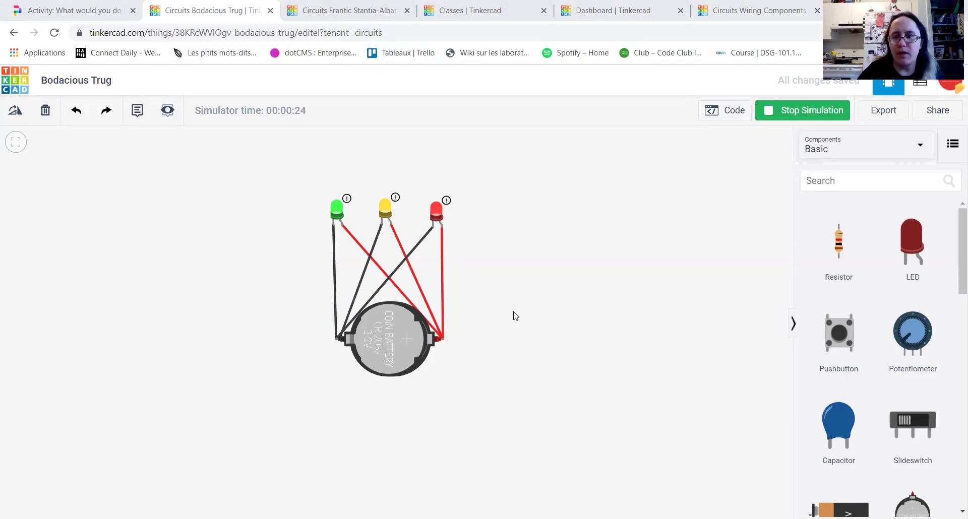
Step: Delete the three red wires connecting the LED anodes to the battery's positive terminal
left_click(397, 290)
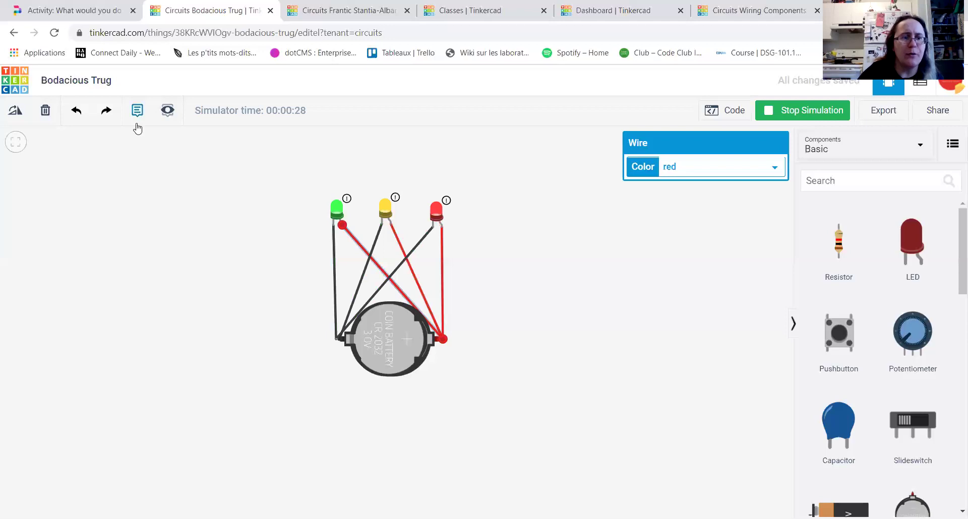
left_click(44, 108)
left_click(421, 291)
left_click(45, 110)
left_click(443, 266)
left_click(45, 109)
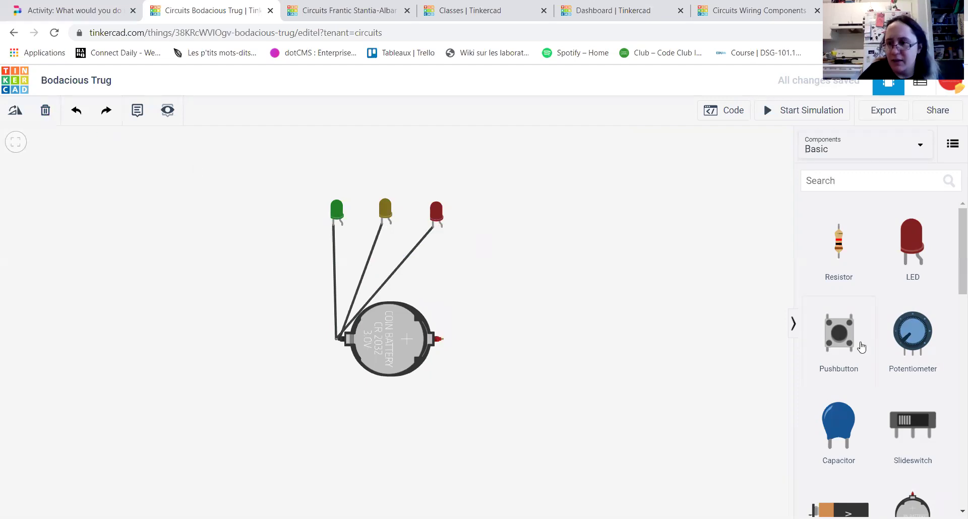
Step: Add a pushbutton to the workplane to the right of the coin cell battery, below the red LED
scroll(951, 276, "down", 2)
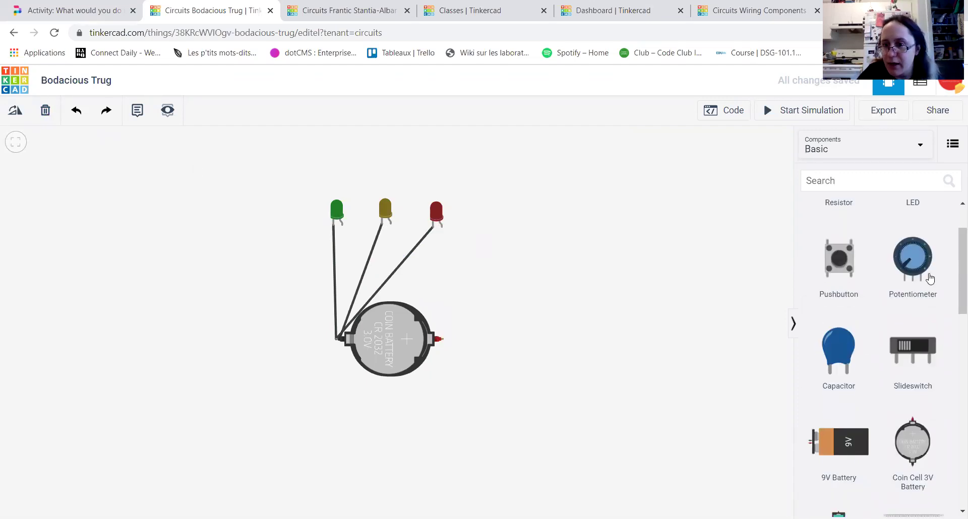
left_click_drag(851, 263, 483, 297)
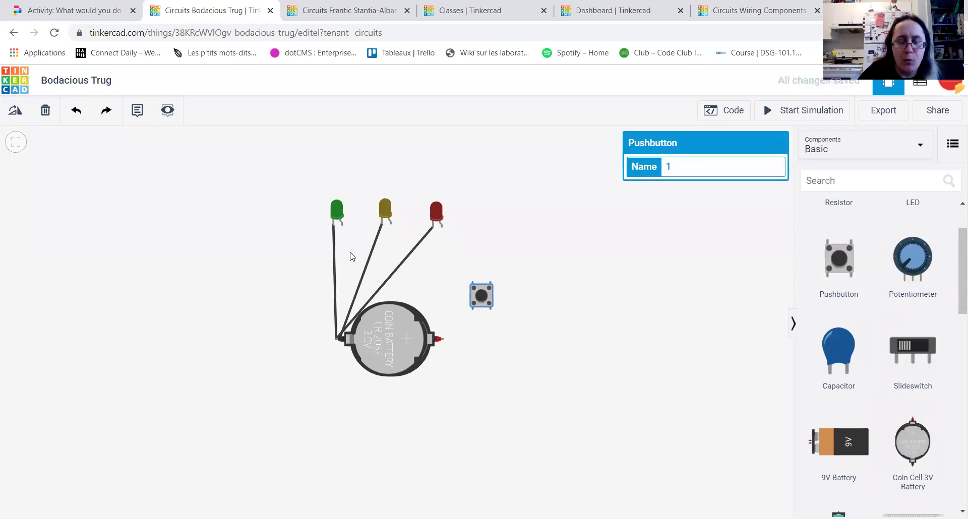
Step: Wire the coin cell battery's positive terminal to the pushbutton's lower-left terminal
left_click(438, 339)
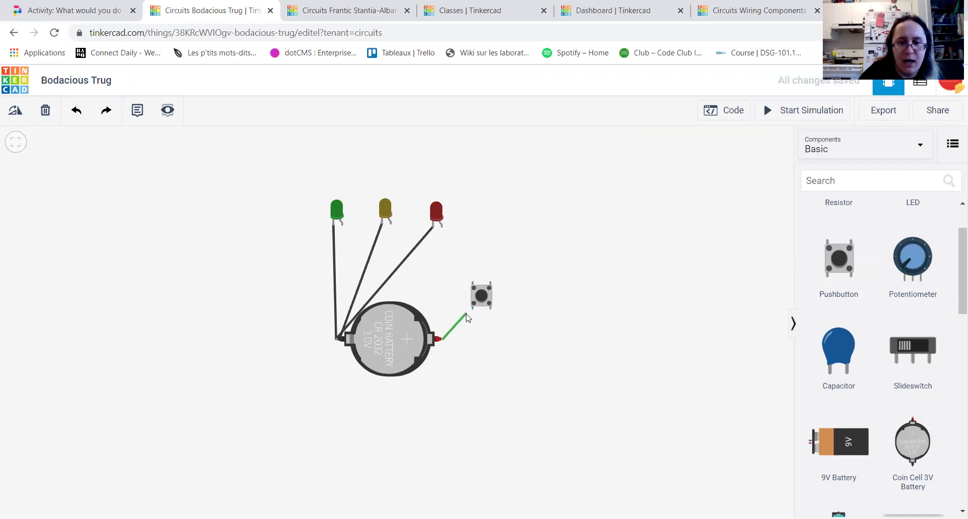
left_click(473, 309)
Step: Wire the anodes of the red, yellow and green LEDs to the pushbutton's Terminal 1b and run the simulation
left_click(474, 283)
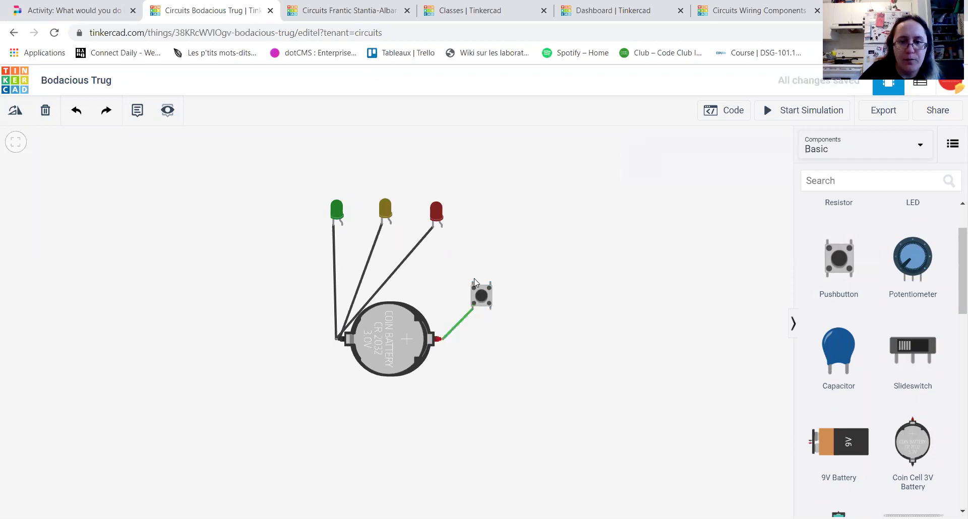
left_click(441, 227)
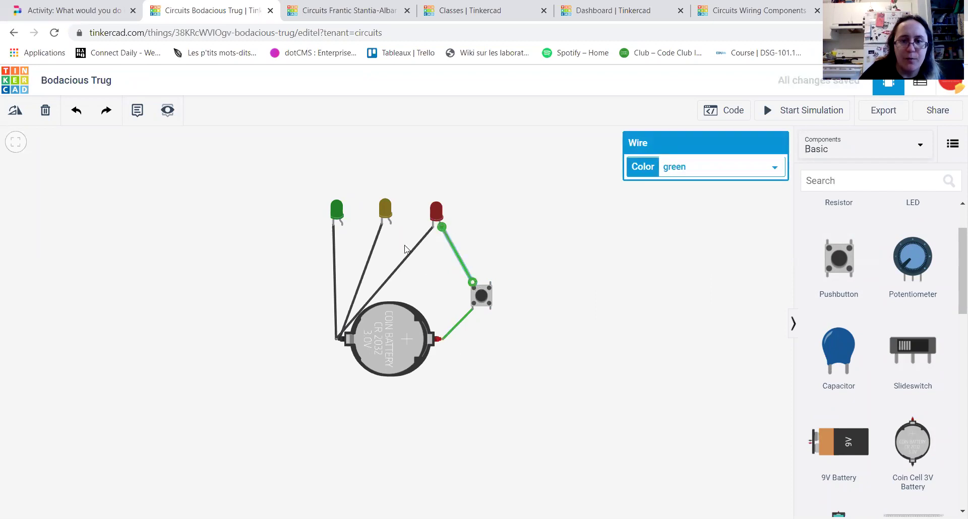
left_click(391, 223)
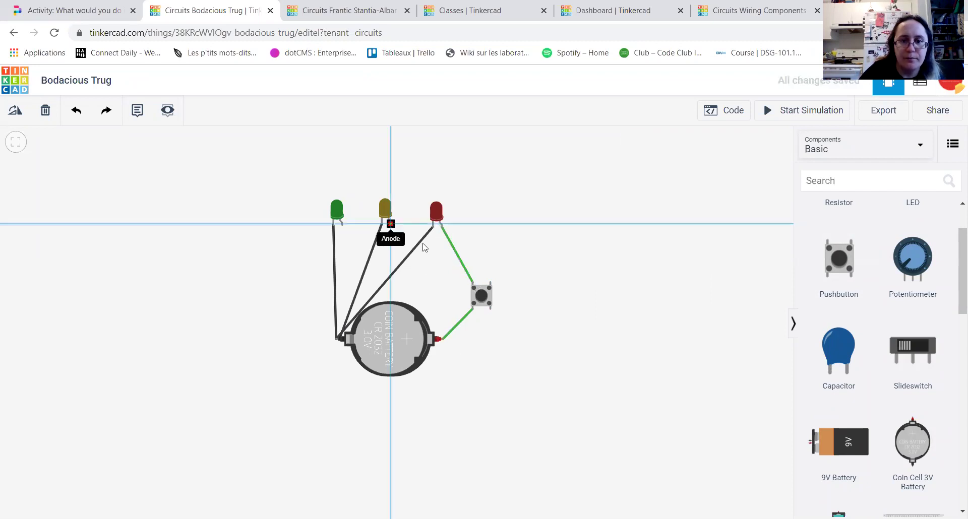
left_click(472, 282)
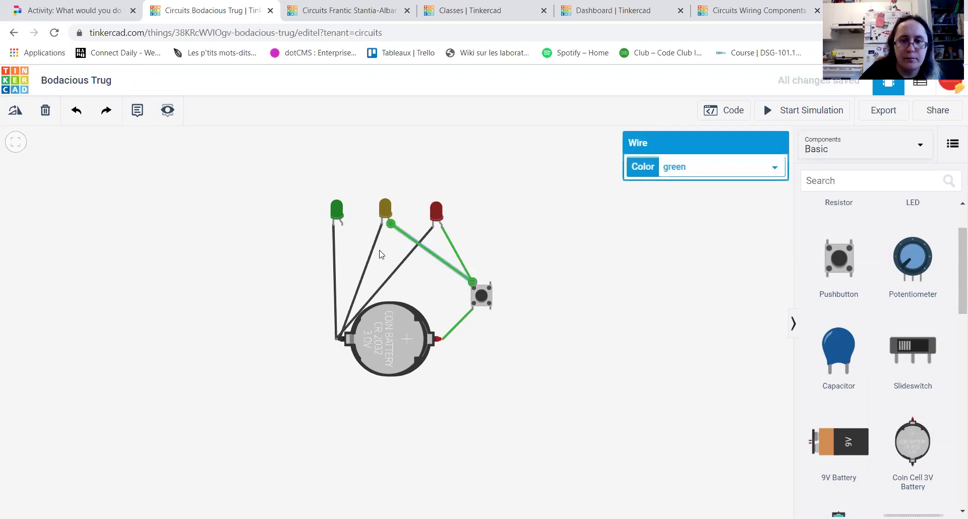
left_click(342, 223)
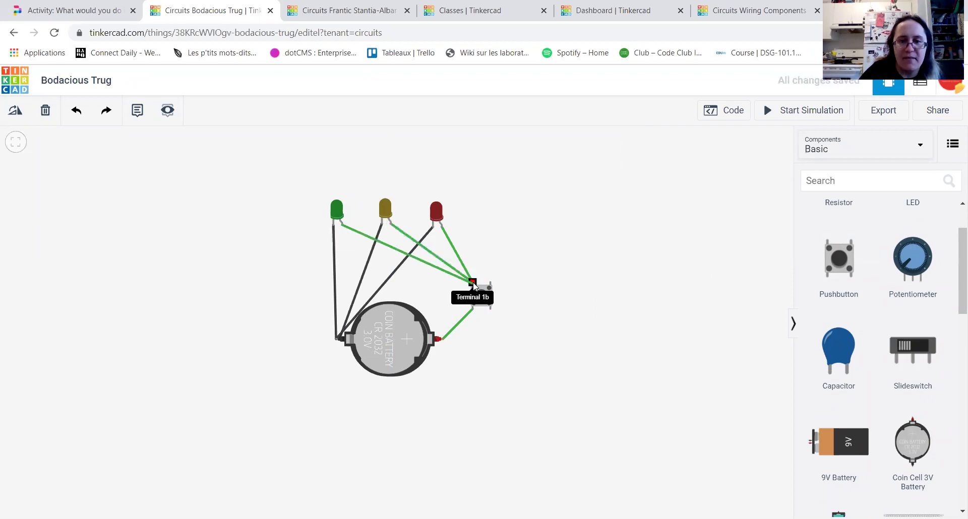
left_click(473, 283)
left_click(790, 110)
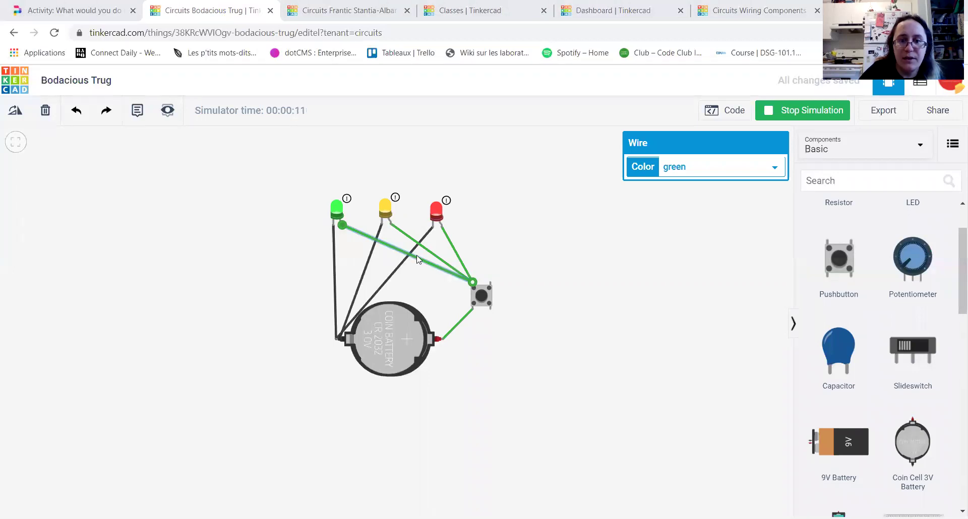
Step: Delete the three green wires connecting the LED anodes to the pushbutton's Terminal 1b
key("Delete")
left_click(436, 255)
key("Delete")
left_click(456, 247)
key("Delete")
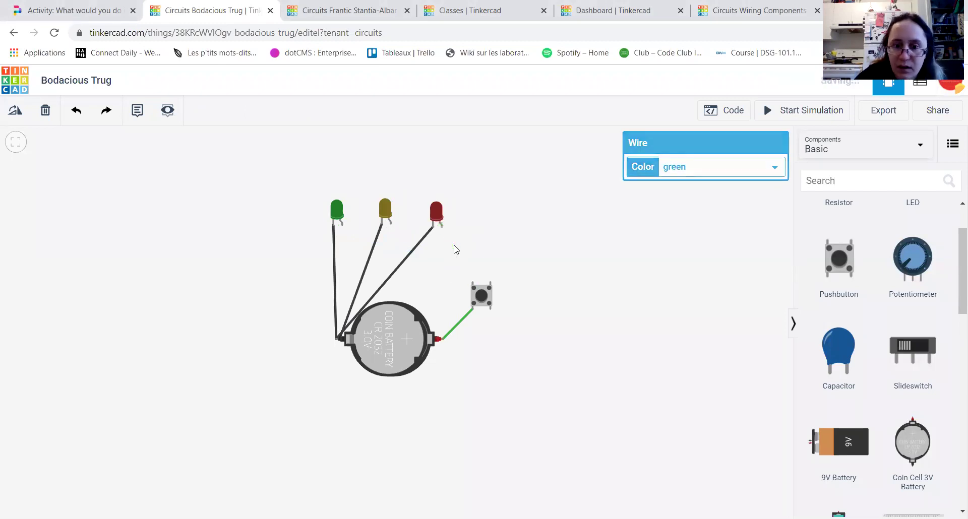
Step: Wire the anodes of the red, yellow and green LEDs to the pushbutton's Terminal 2b
left_click(491, 282)
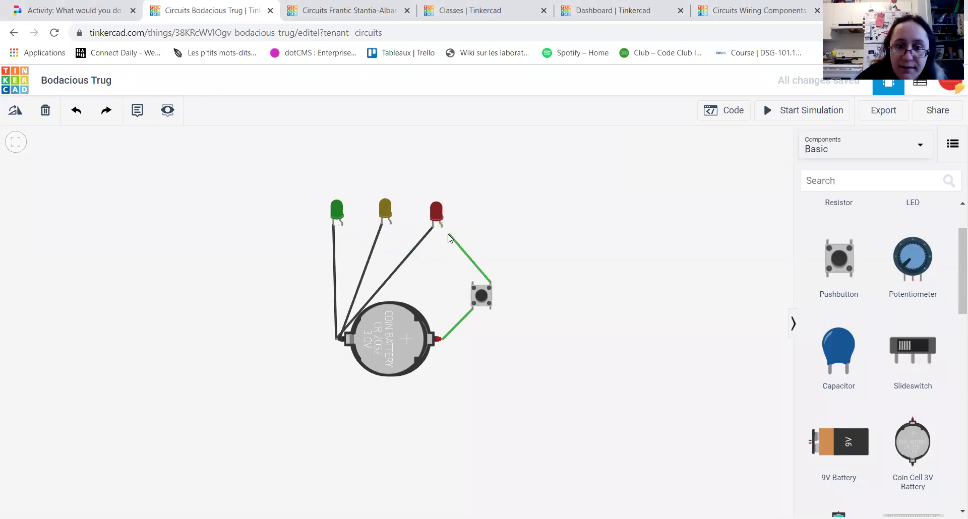
left_click(441, 227)
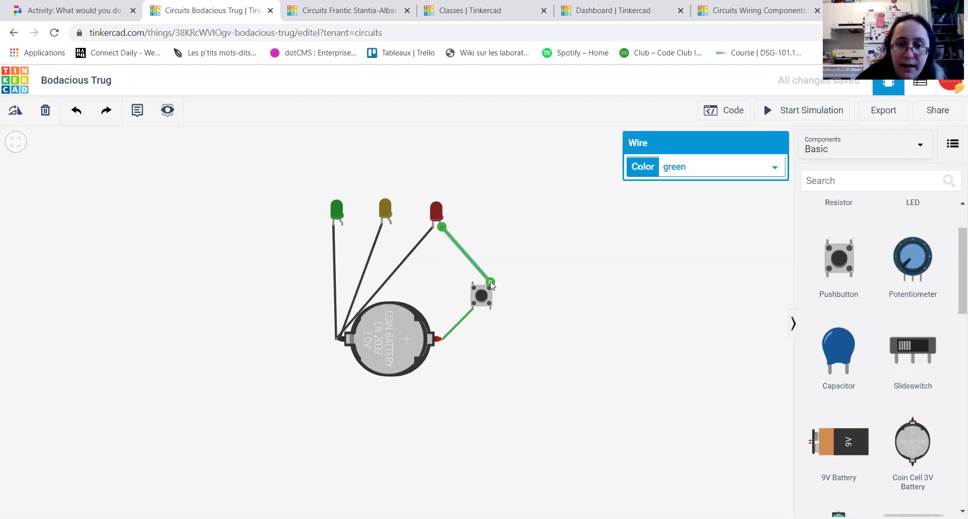
left_click(390, 224)
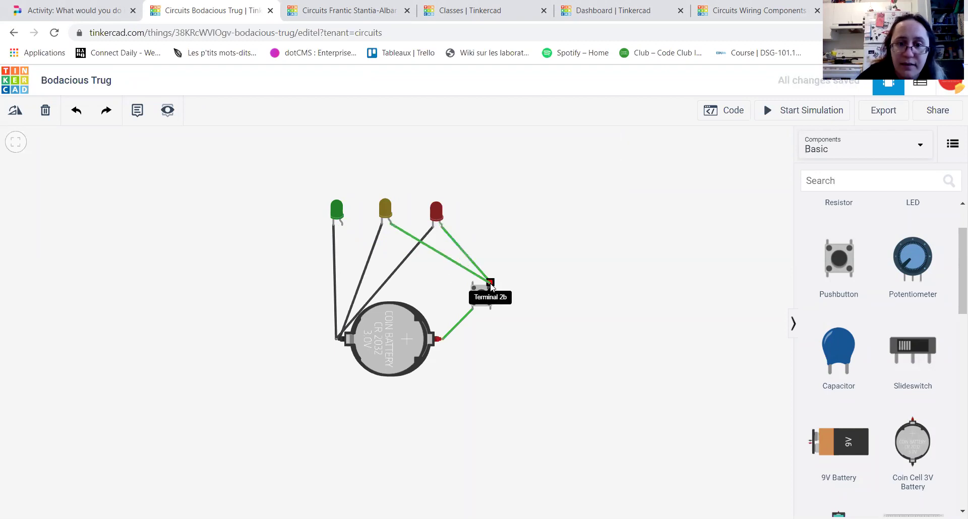
left_click(491, 283)
left_click(342, 224)
left_click(490, 281)
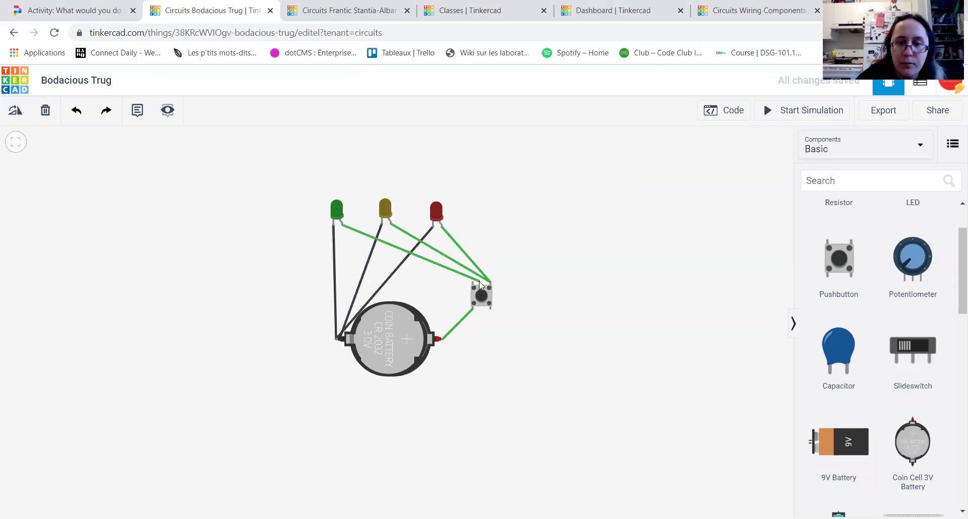
left_click(487, 282)
Step: Simulate the three-LED circuit and operate the pushbutton
left_click(779, 111)
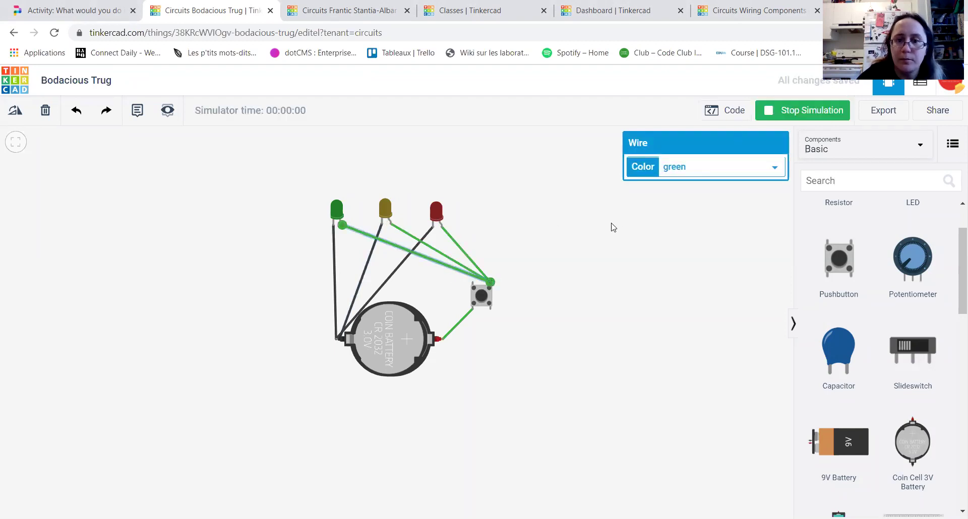
left_click(476, 300)
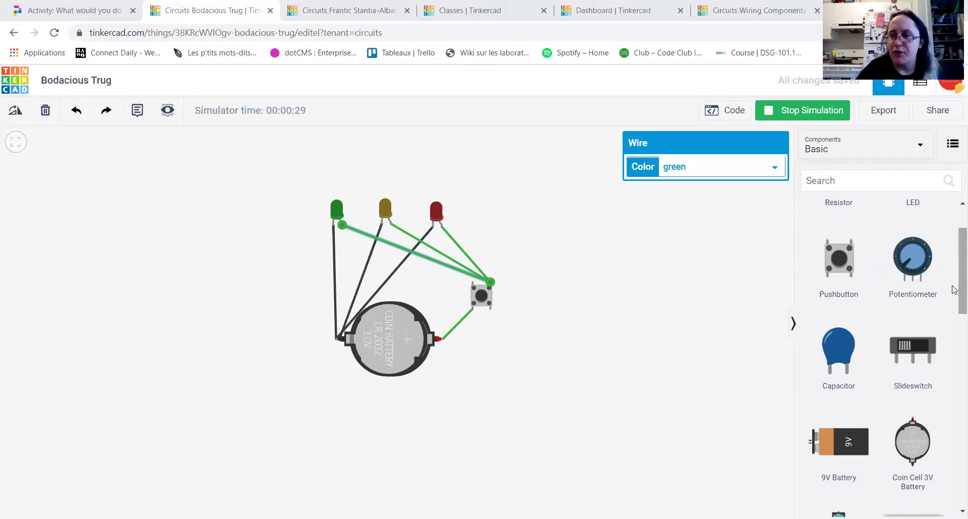
scroll(953, 282, "down", 3)
left_click_drag(857, 297, 549, 376)
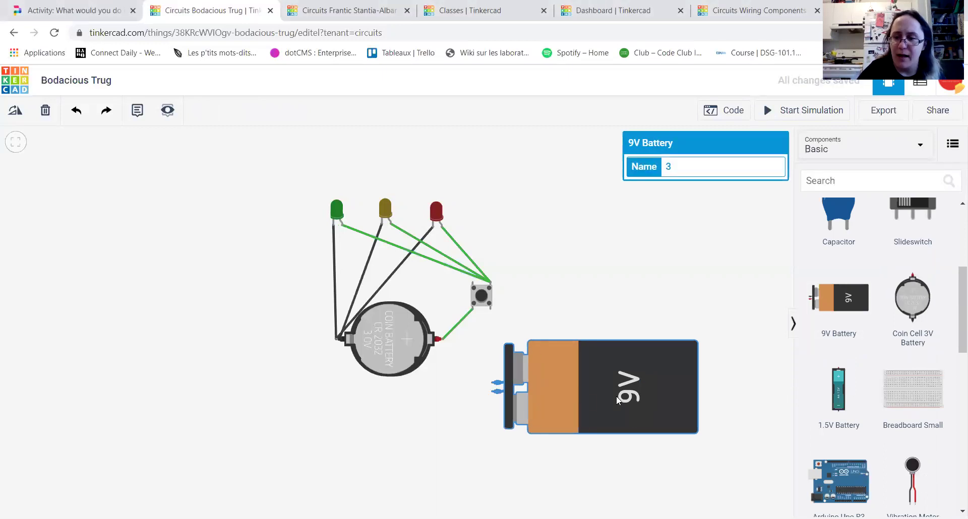
left_click_drag(620, 401, 570, 387)
left_click(47, 111)
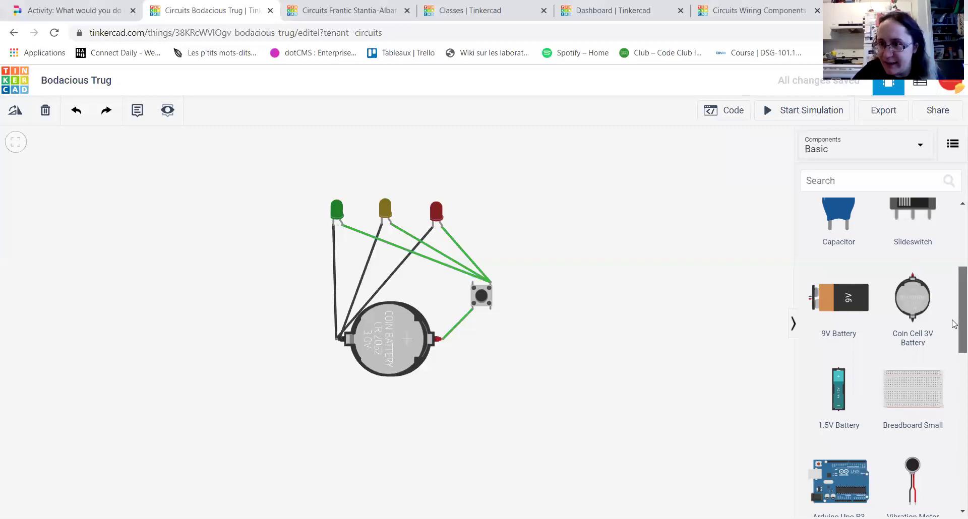
Step: Add a slideswitch to the workplane, well to the right of the pushbutton
scroll(955, 272, "up", 4)
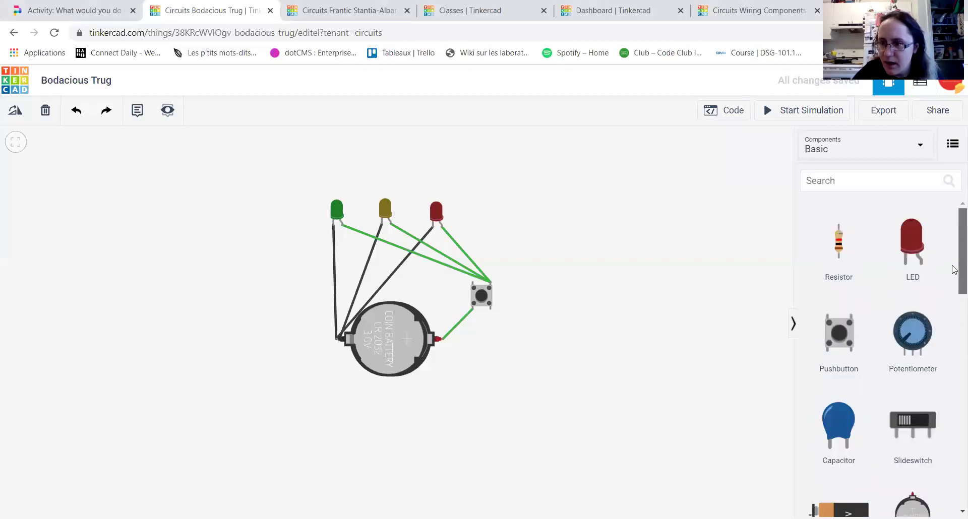
left_click_drag(923, 425, 736, 379)
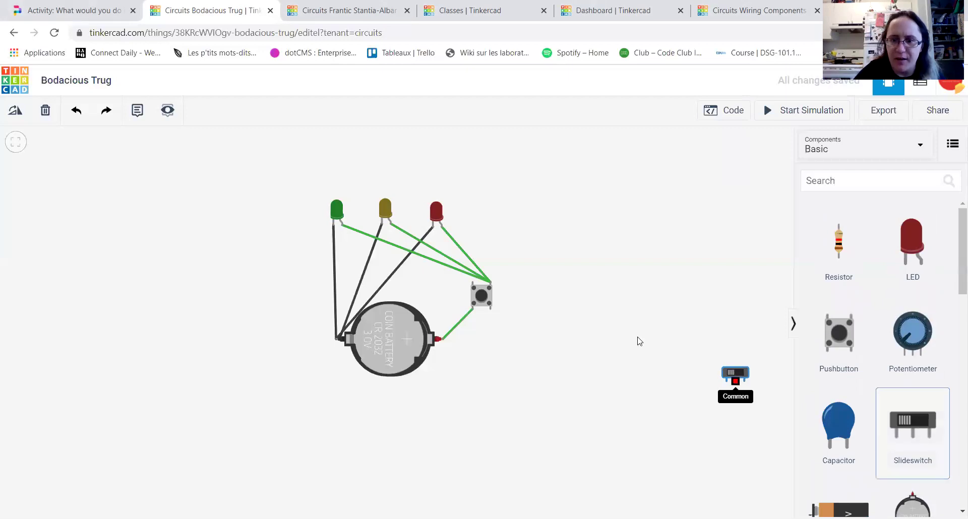
left_click_drag(640, 342, 621, 325)
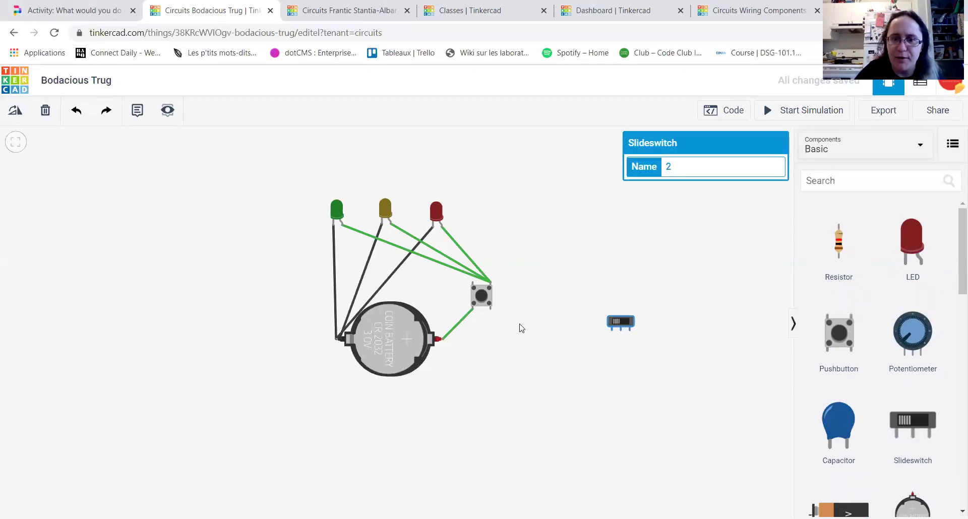
Step: Delete the wire between the battery and the pushbutton, and remove the pushbutton along with its LED wires
left_click(473, 309)
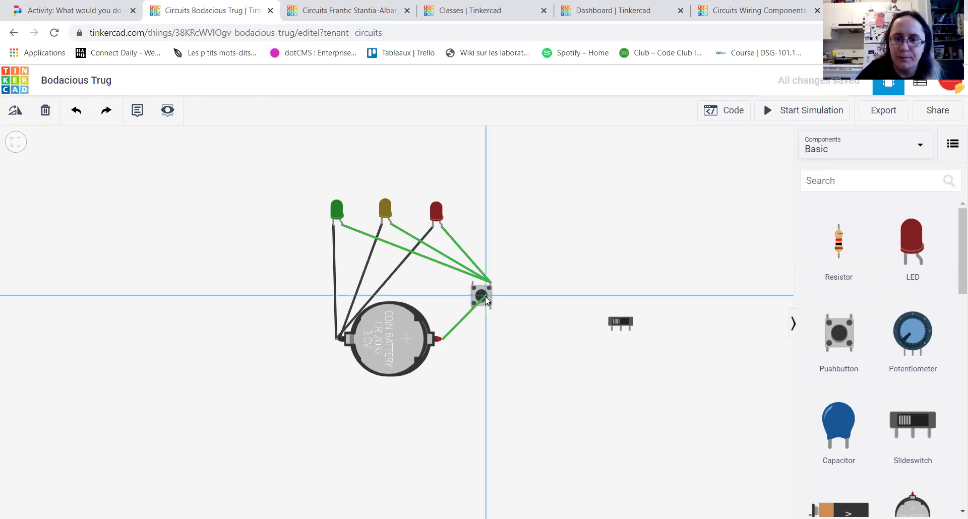
left_click(48, 112)
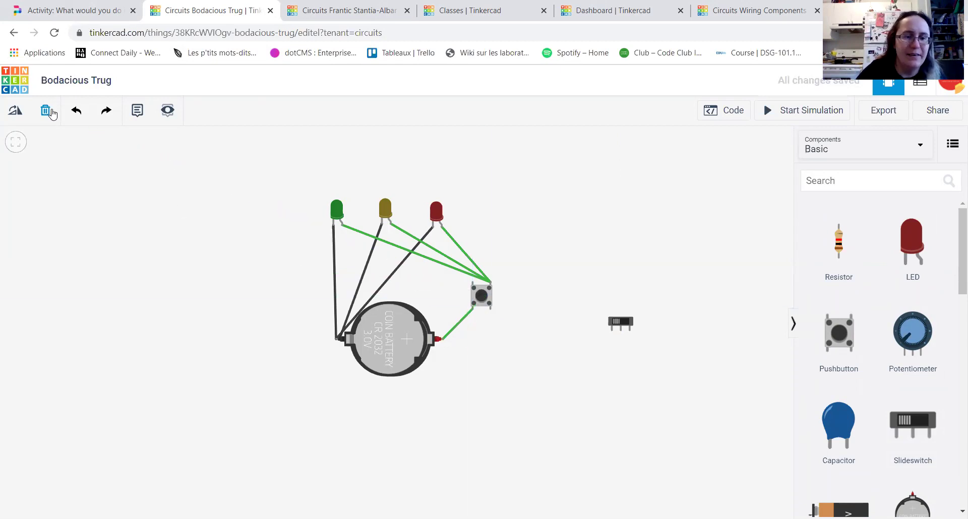
left_click(460, 325)
key("Delete")
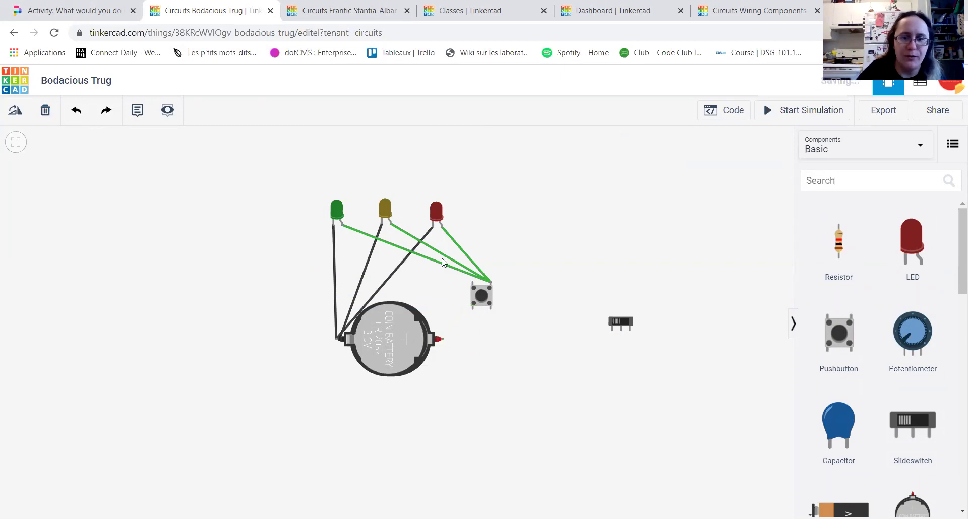
left_click(481, 296)
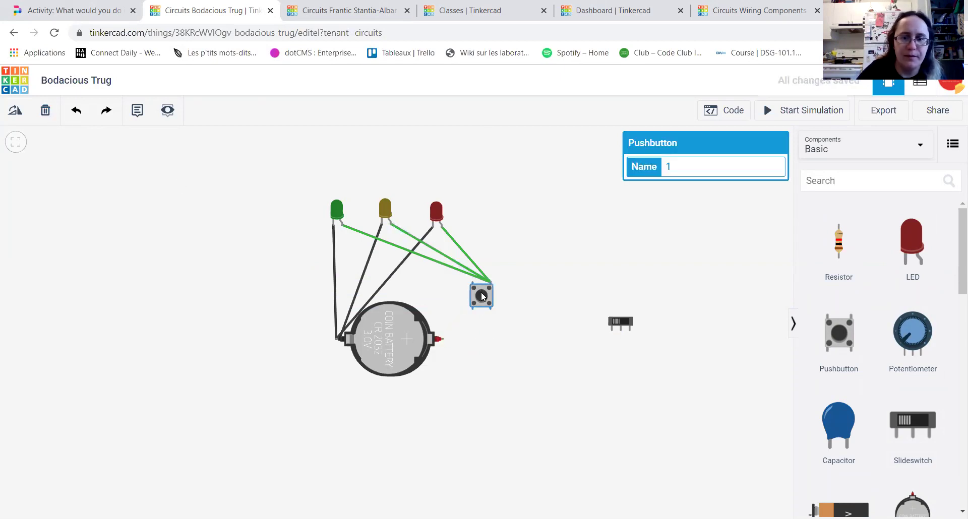
left_click(45, 111)
Step: Move the slideswitch to the lower right of the red LED and wire the battery's positive terminal to its Terminal 2
left_click_drag(624, 326, 505, 265)
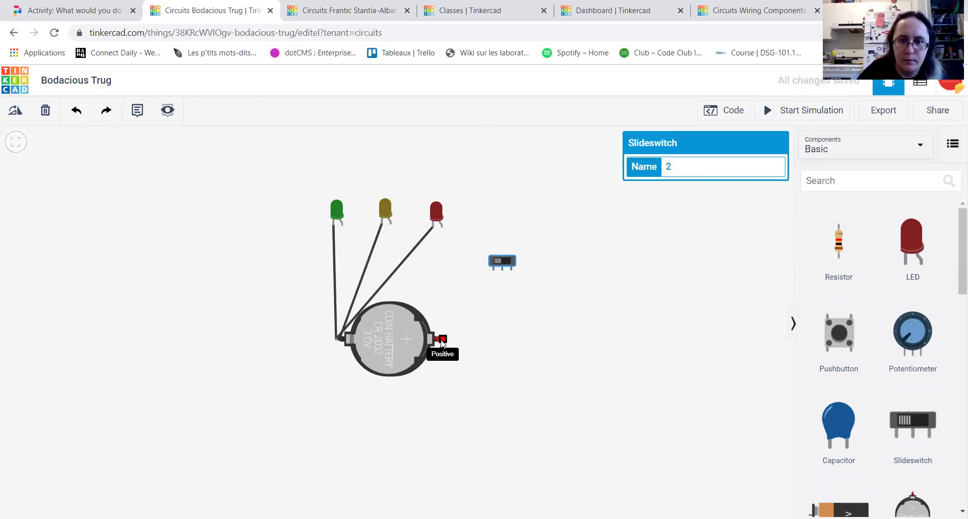
left_click_drag(514, 278, 511, 271)
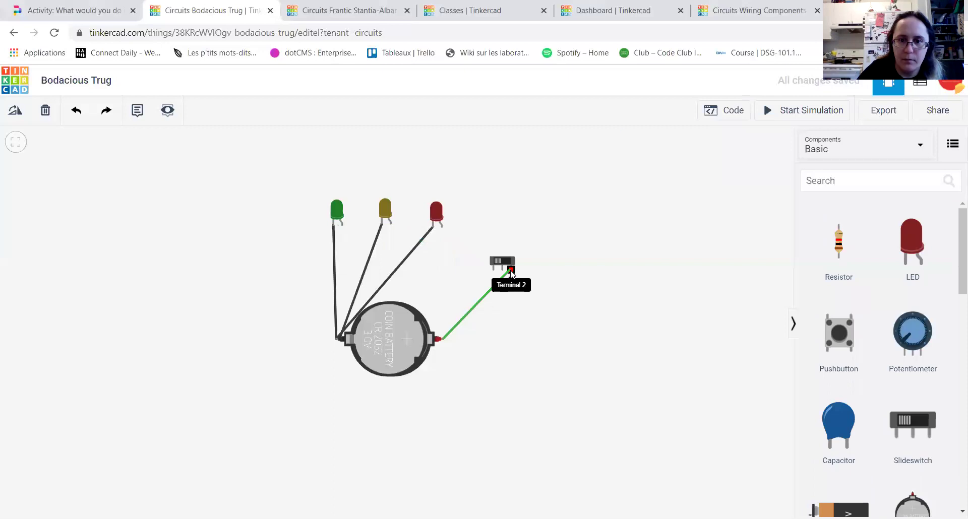
Step: Wire the red and green LED anodes to the slideswitch's Terminal 1 and the yellow LED's anode to its Common terminal
left_click(494, 268)
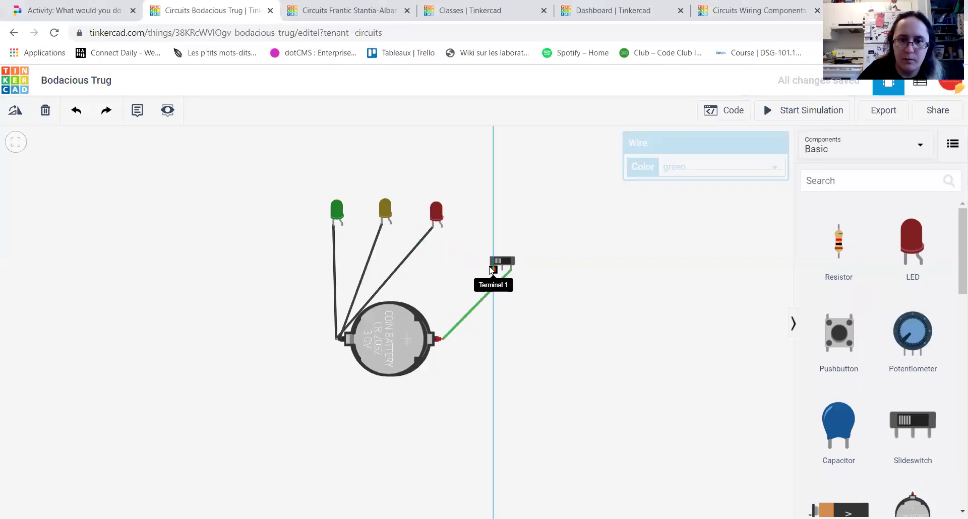
left_click(442, 227)
left_click(390, 225)
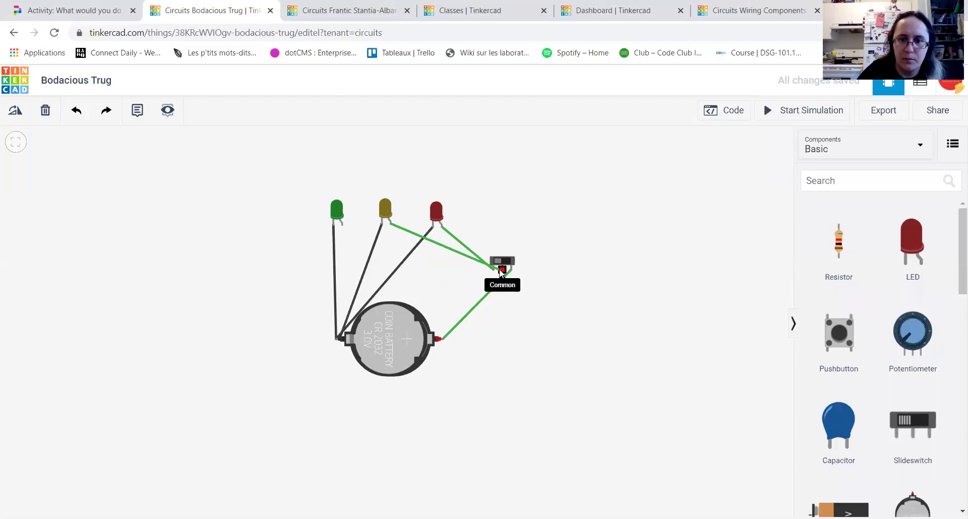
left_click(503, 270)
left_click(342, 226)
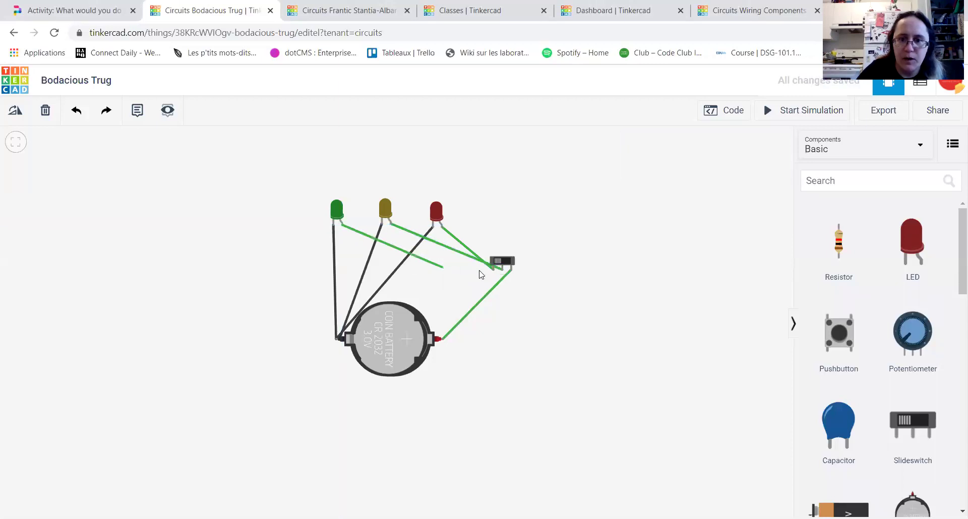
left_click(494, 271)
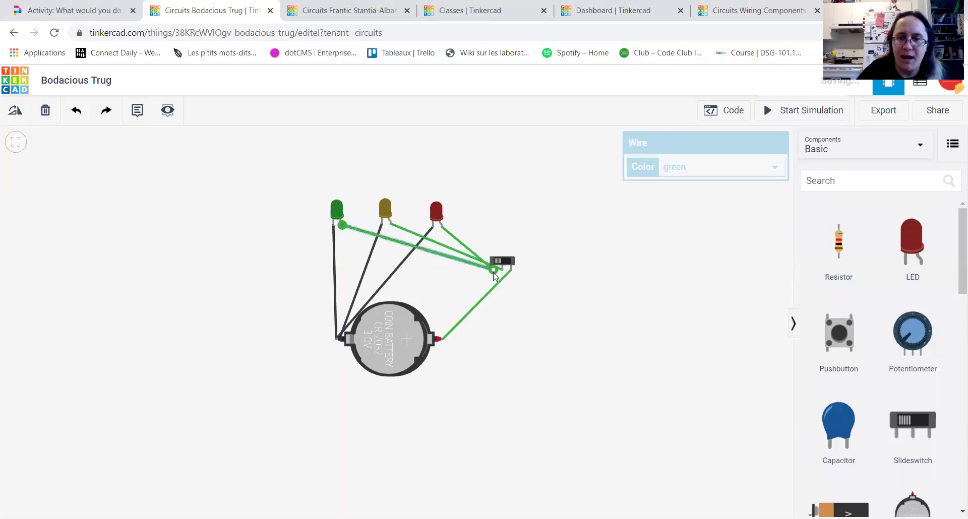
Step: Simulate the circuit and toggle the slideswitch to each of its positions
left_click(808, 113)
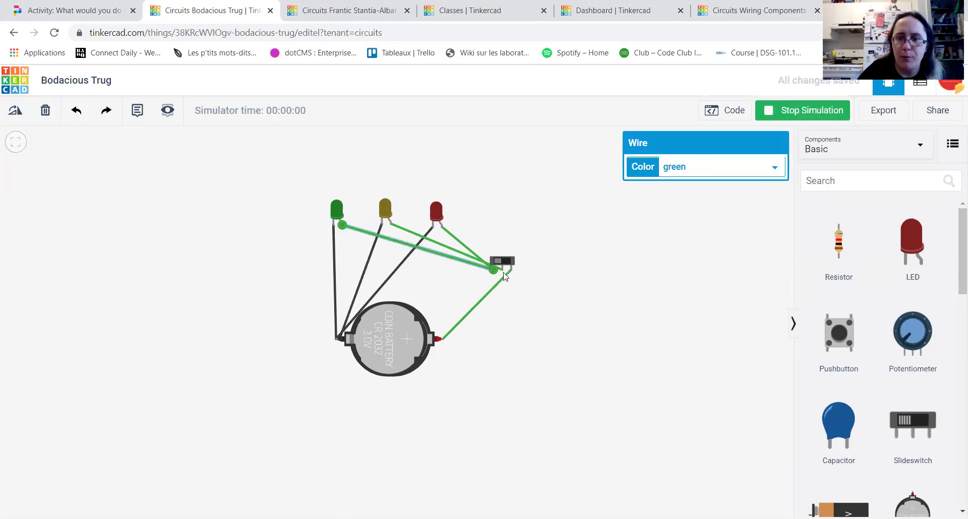
left_click(502, 264)
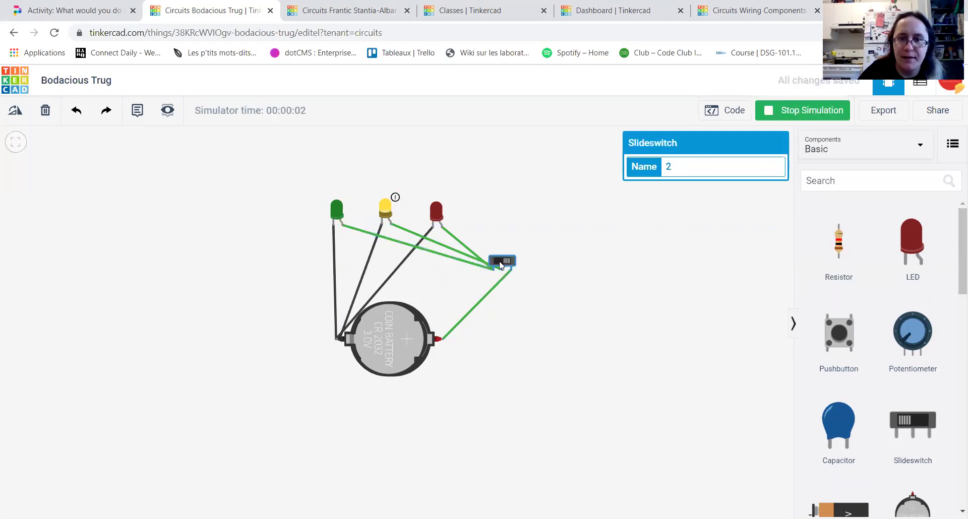
left_click(499, 261)
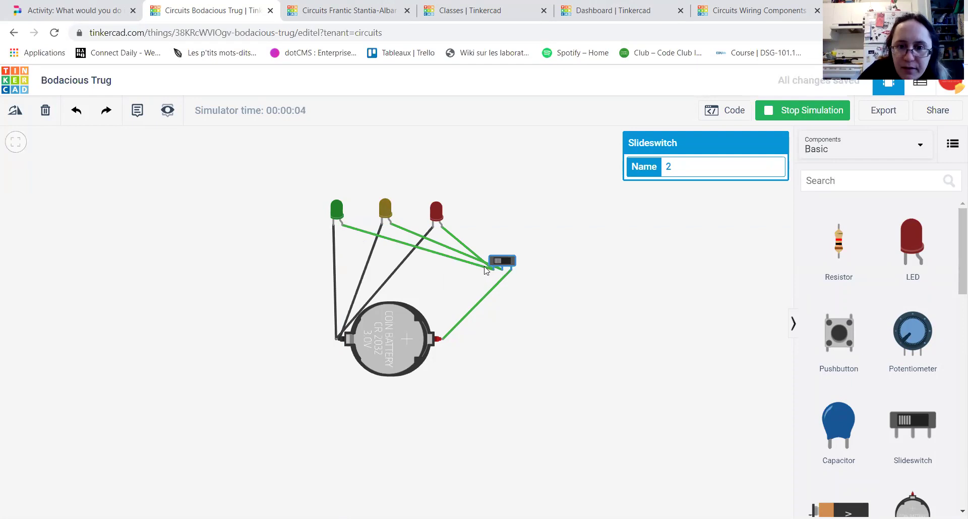
Step: Delete the wires connecting the green and red LED anodes to the slideswitch's Terminal 1
left_click(478, 266)
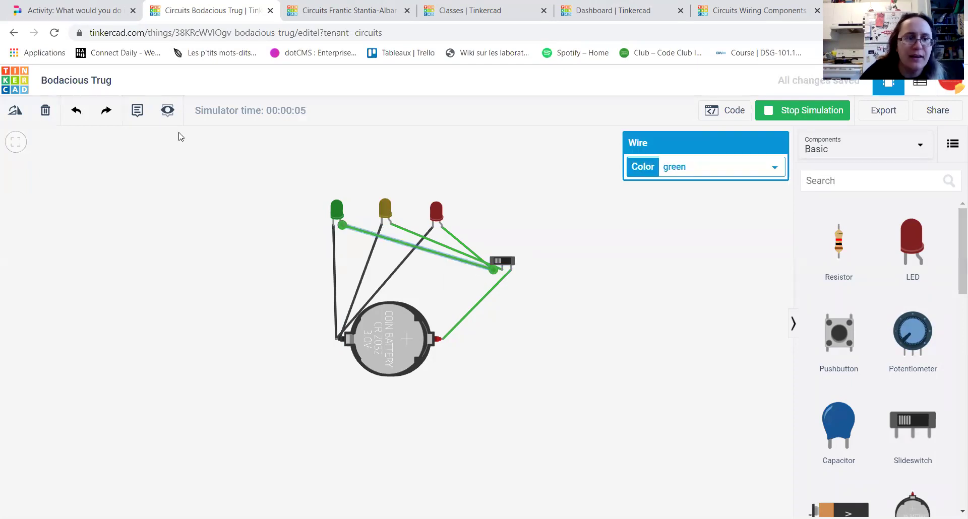
left_click(45, 110)
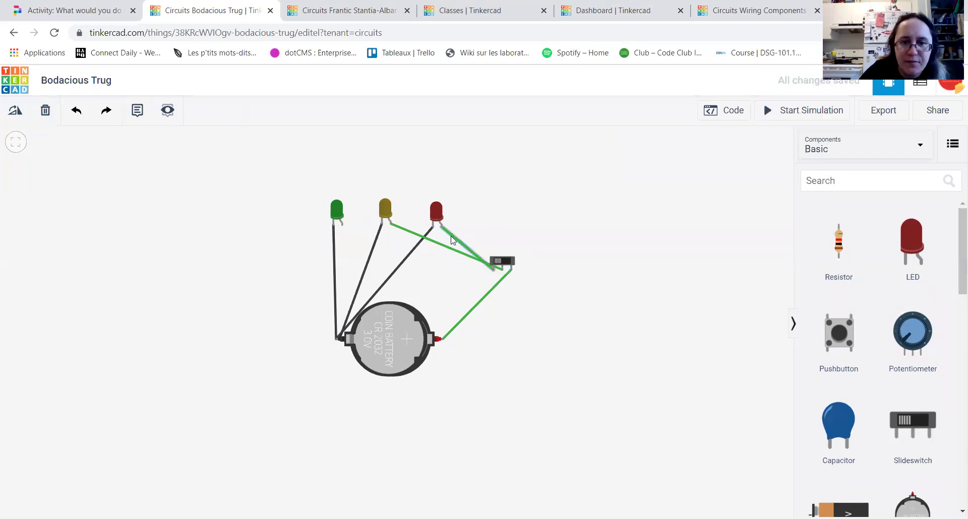
left_click(455, 240)
left_click(46, 110)
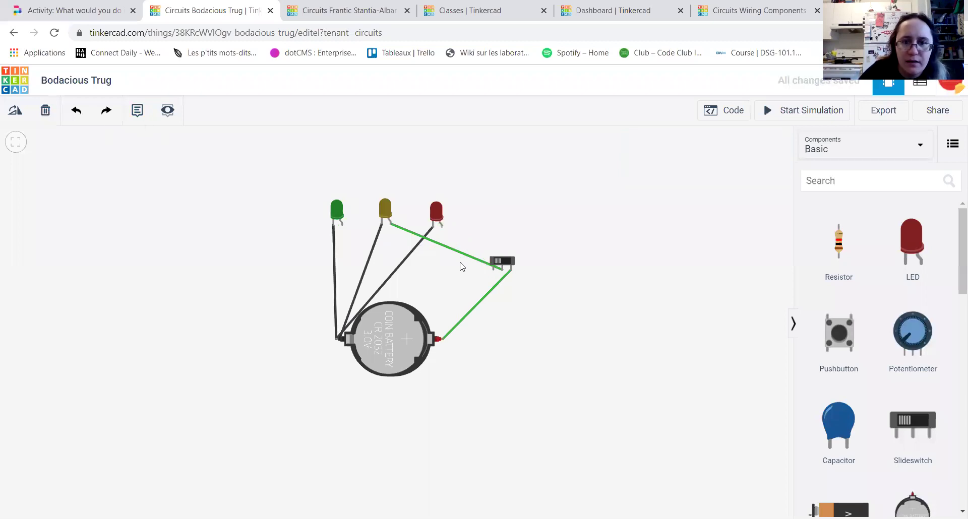
Step: Wire the red and green LED anodes to the slideswitch's Common terminal
left_click(442, 227)
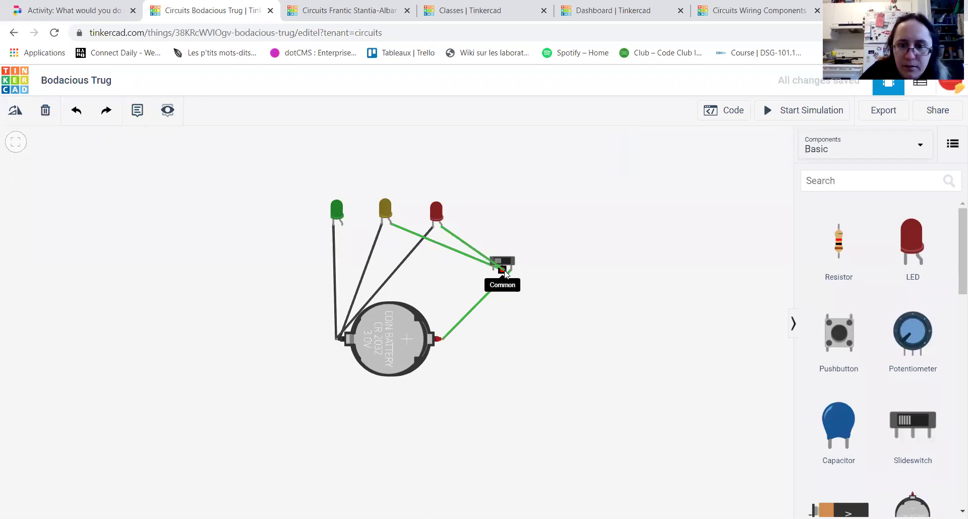
left_click(502, 271)
left_click(341, 225)
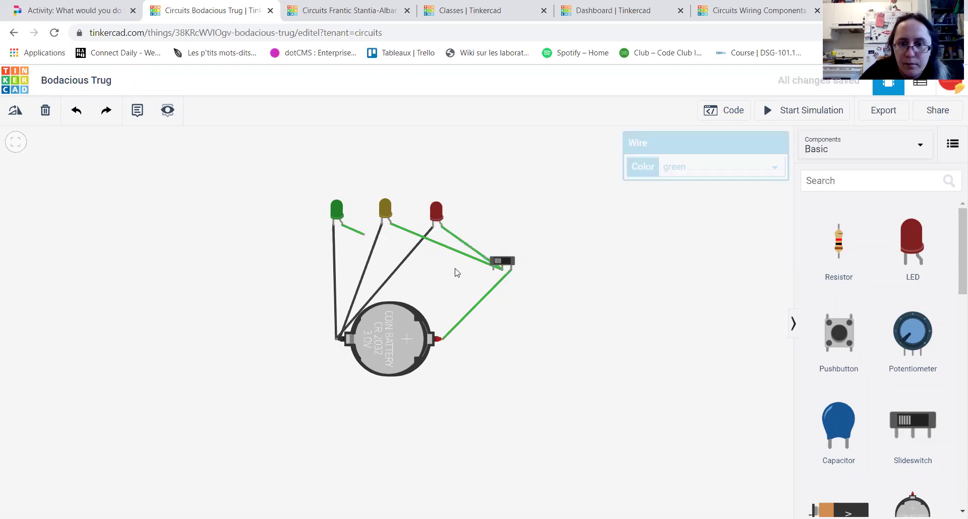
left_click(501, 272)
Step: Simulate the circuit, toggle the single slideswitch that controls all three LEDs, and stop the simulation
left_click(499, 262)
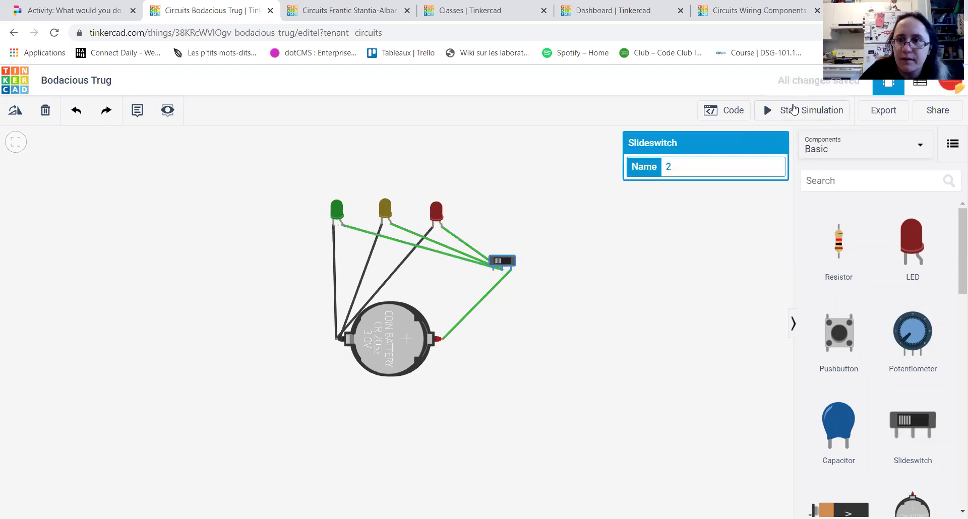
left_click(793, 110)
left_click(496, 260)
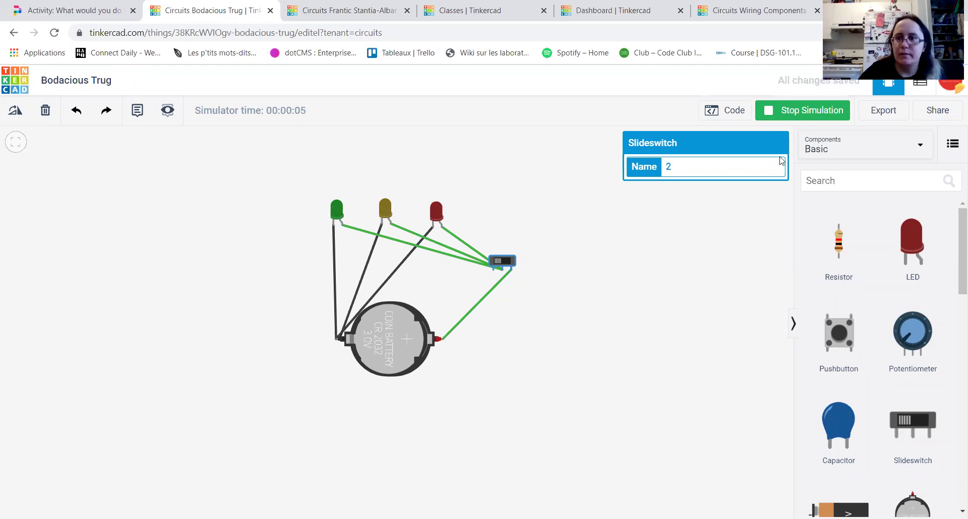
left_click(770, 112)
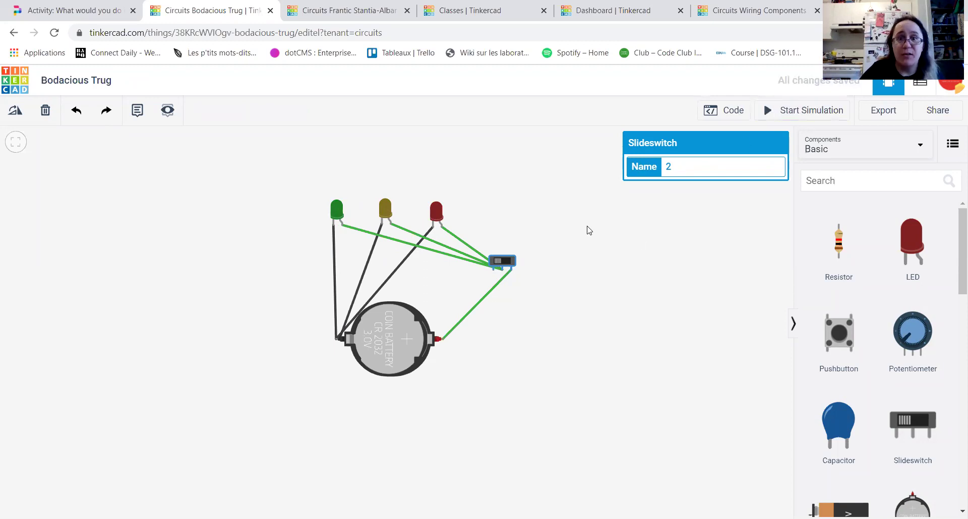
Step: Delete the existing slideswitch with its wires and place three new slideswitches in a column to the right of the red LED
left_click(503, 267)
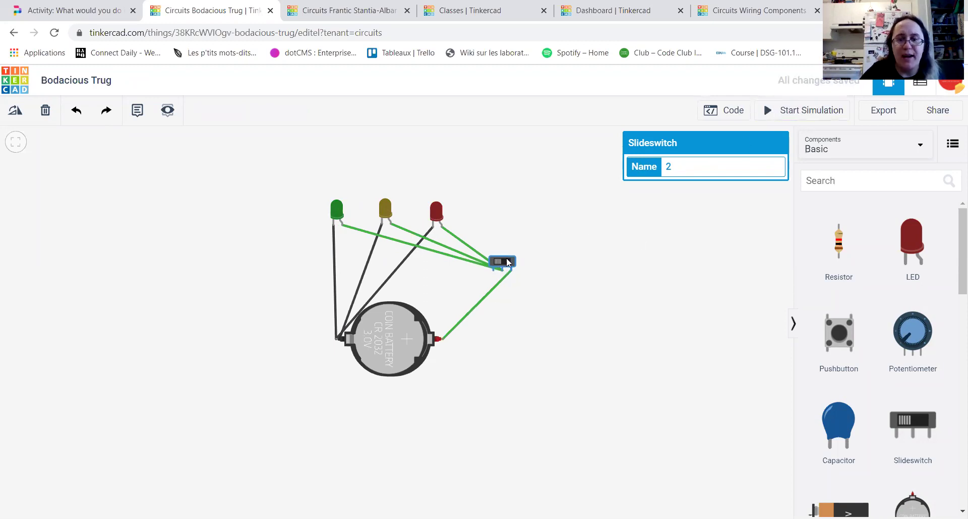
left_click_drag(506, 262, 560, 278)
left_click(45, 119)
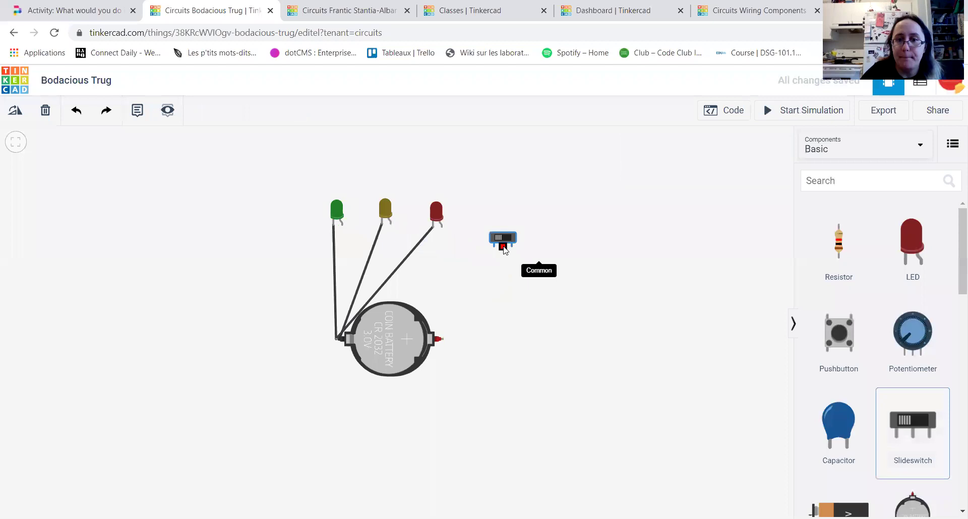
left_click(510, 237)
left_click(619, 375)
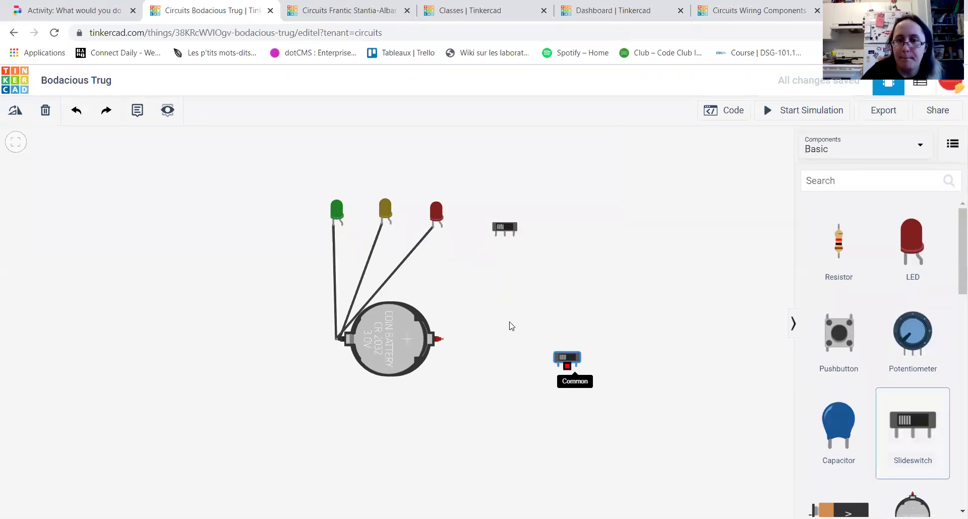
left_click(508, 262)
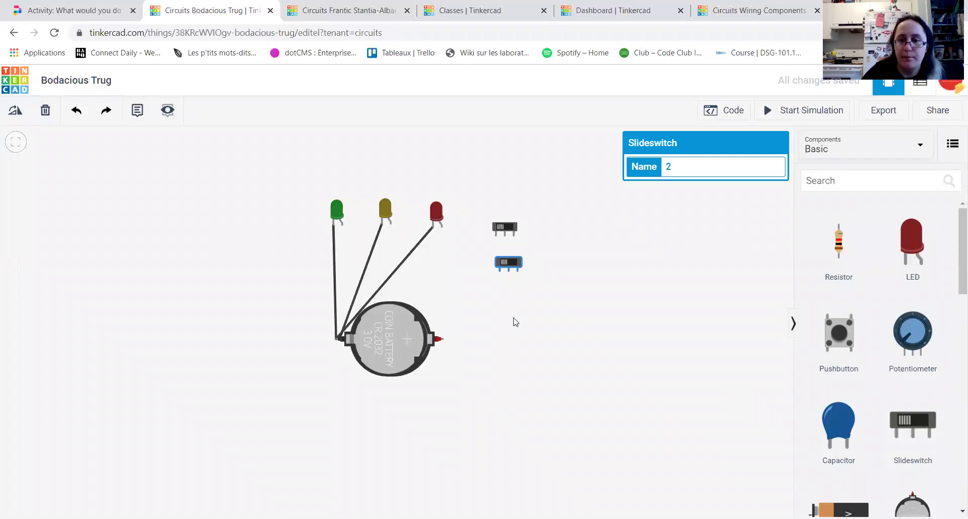
key("ctrl+v")
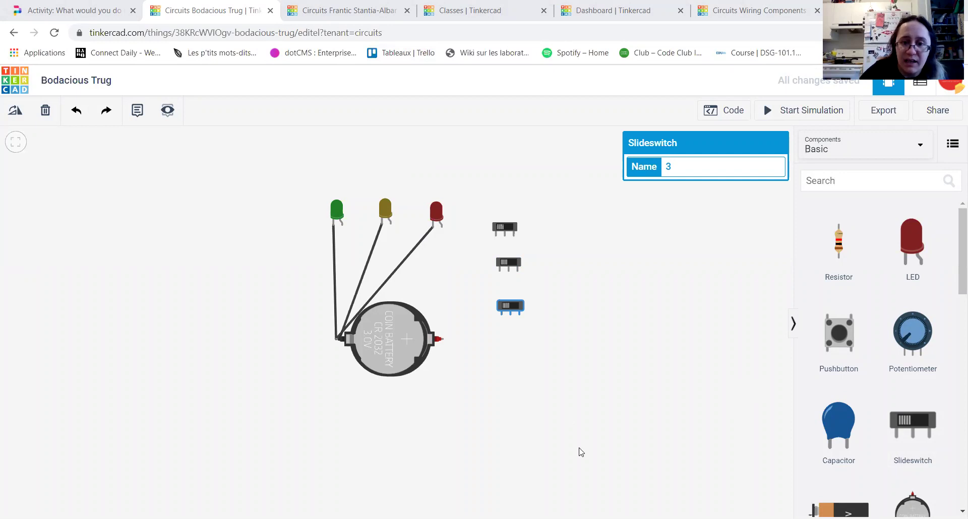
Step: Wire the battery's positive terminal to Terminal 2 of each of the three slideswitches
left_click(443, 344)
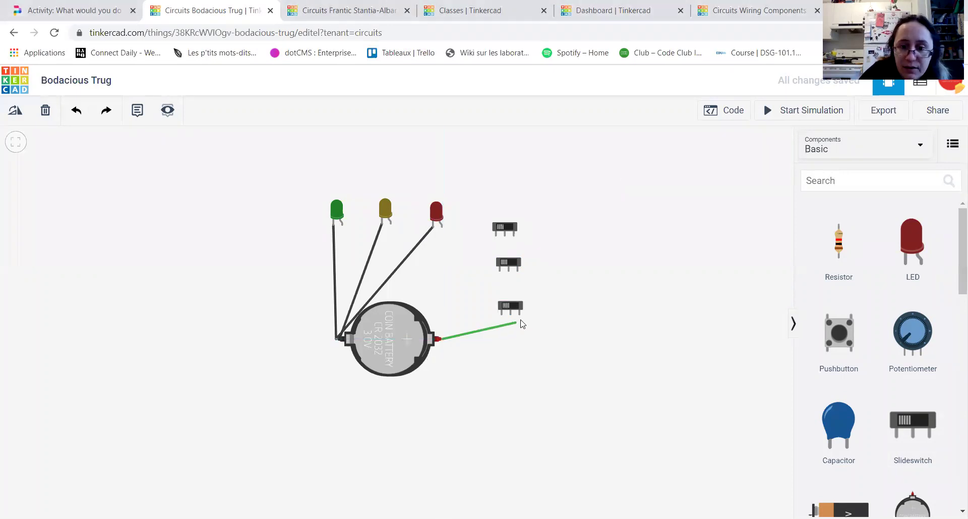
left_click(520, 316)
left_click(518, 271)
left_click(440, 341)
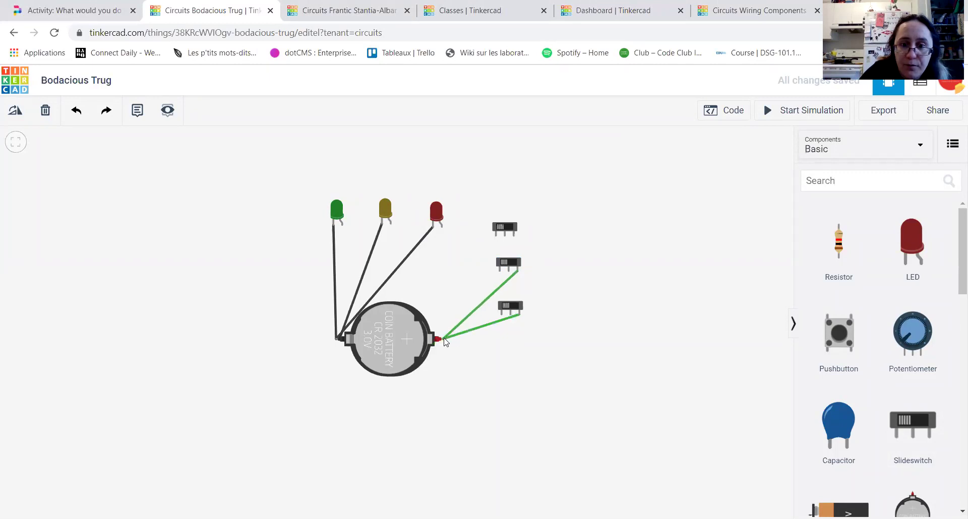
left_click(513, 236)
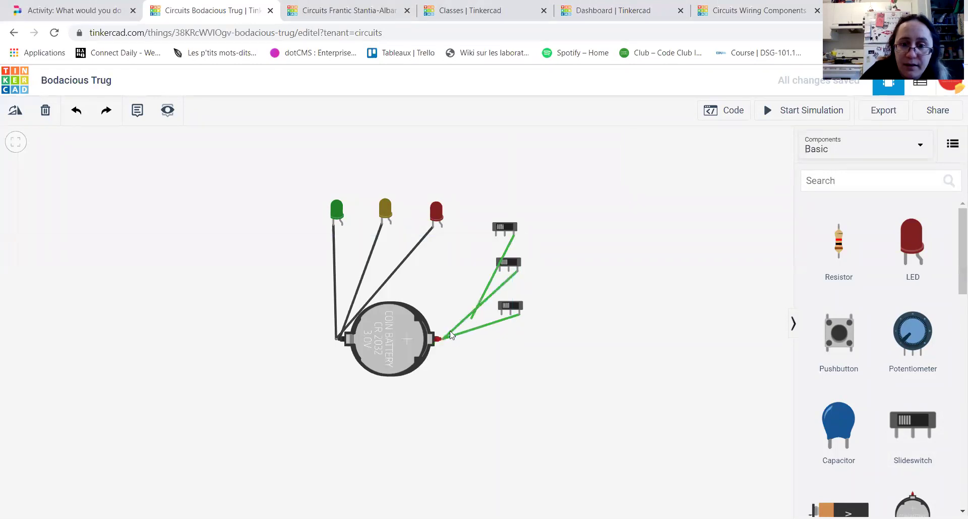
left_click(440, 341)
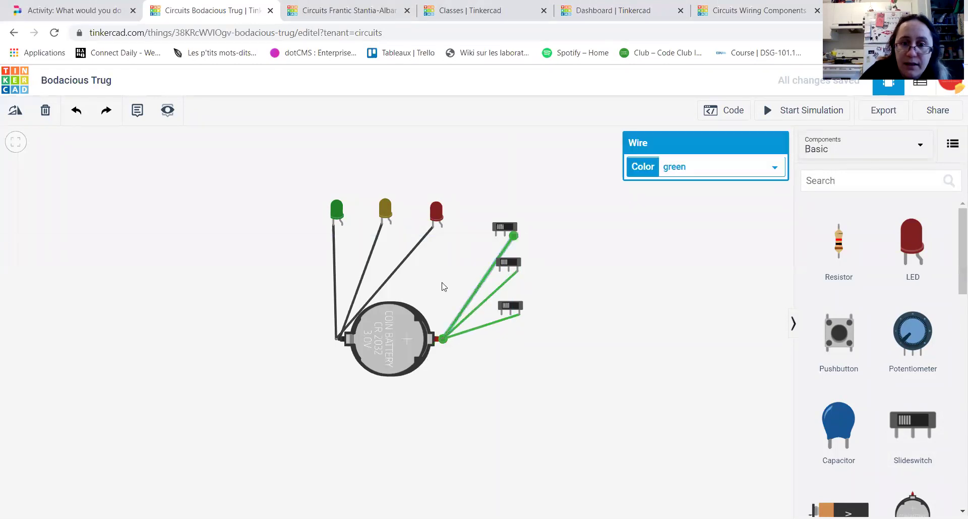
Step: Wire the red LED's anode to the lower slideswitch's Common terminal, the yellow LED's to the middle one's and the green LED's to the upper one's
left_click(442, 226)
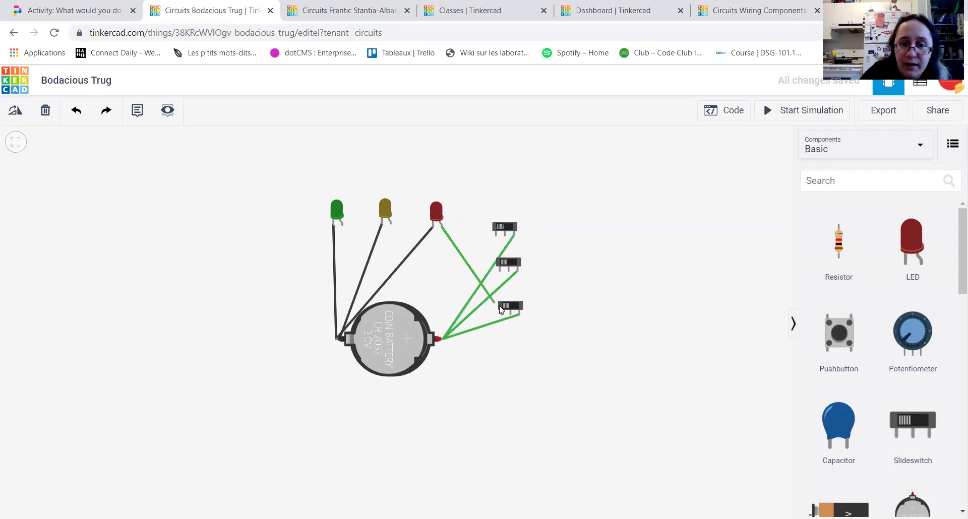
left_click(509, 315)
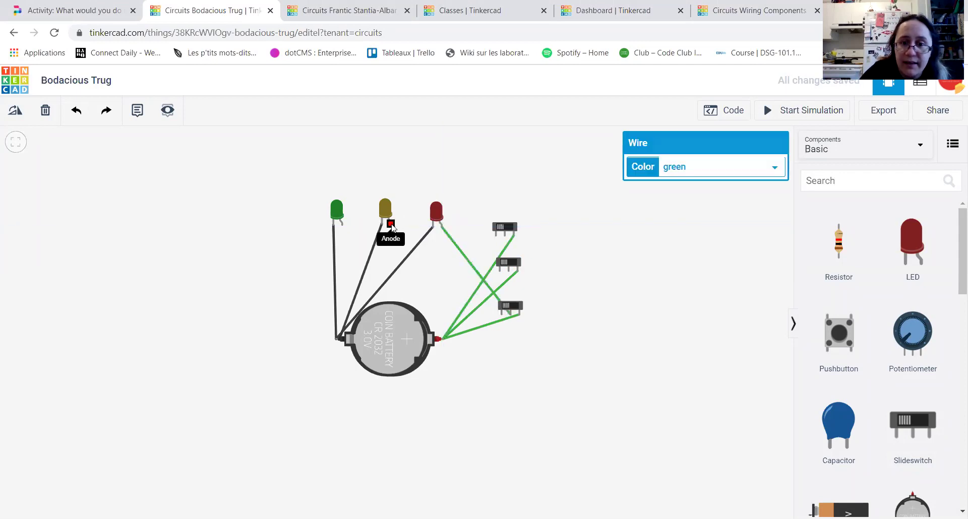
left_click(390, 224)
left_click(508, 271)
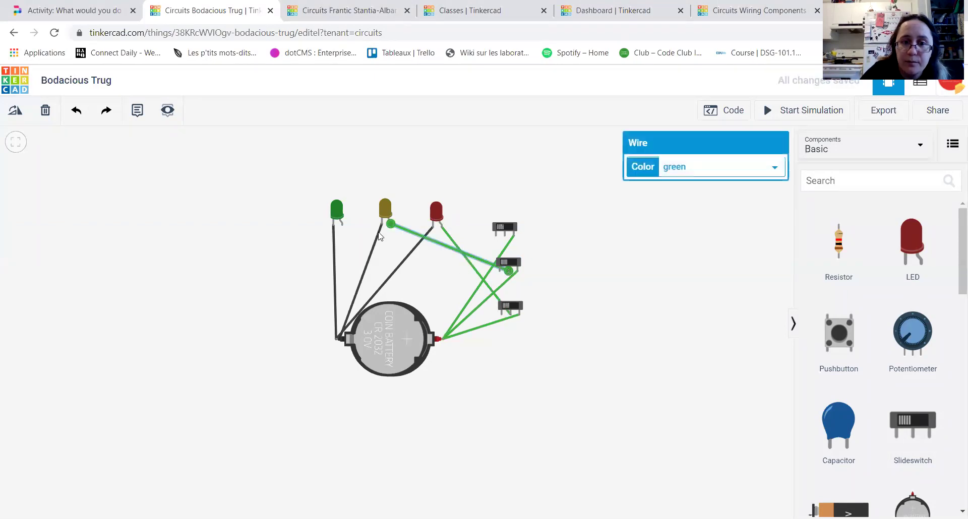
left_click(342, 225)
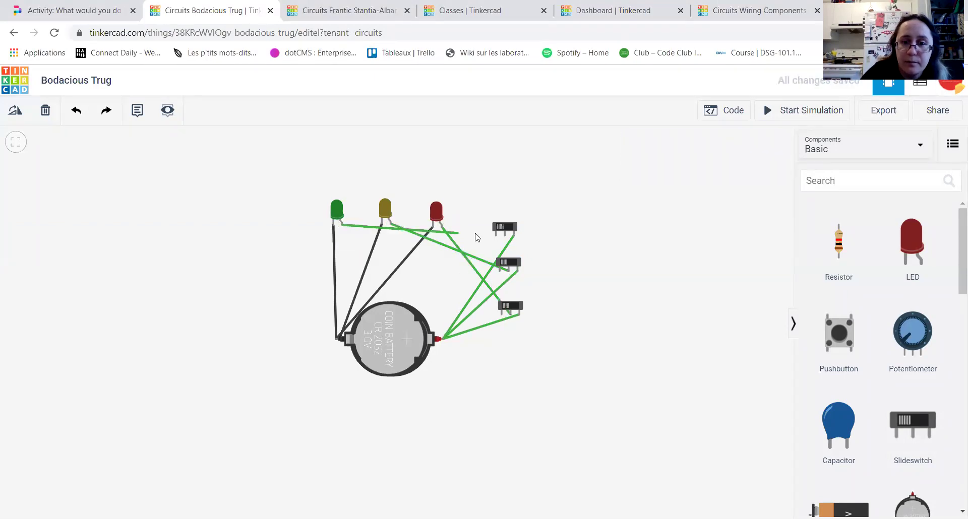
left_click(504, 235)
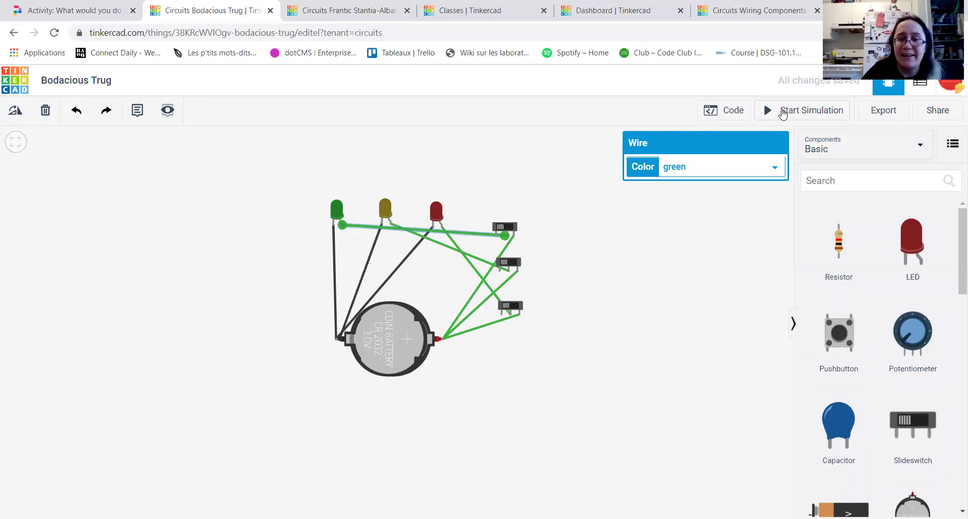
Step: Simulate the circuit and toggle each of the three slideswitches on and off
left_click(782, 114)
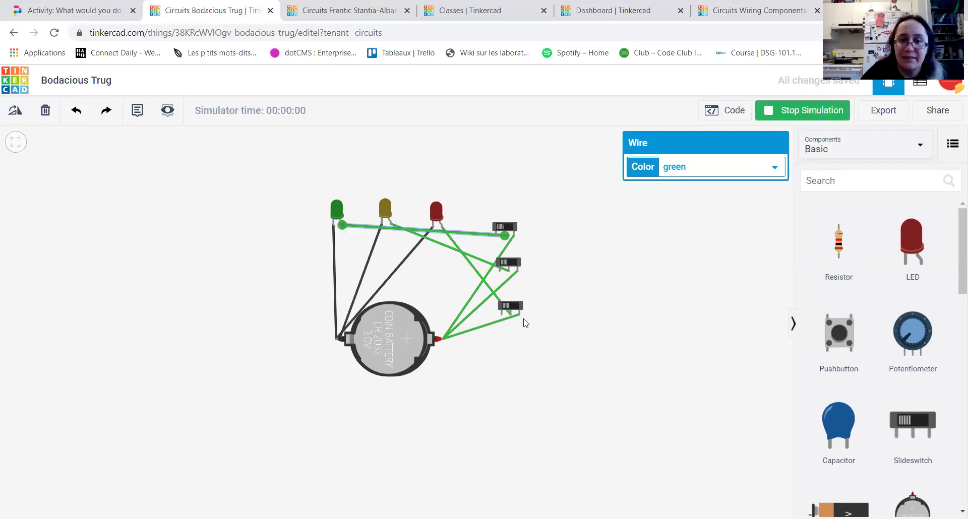
left_click(510, 306)
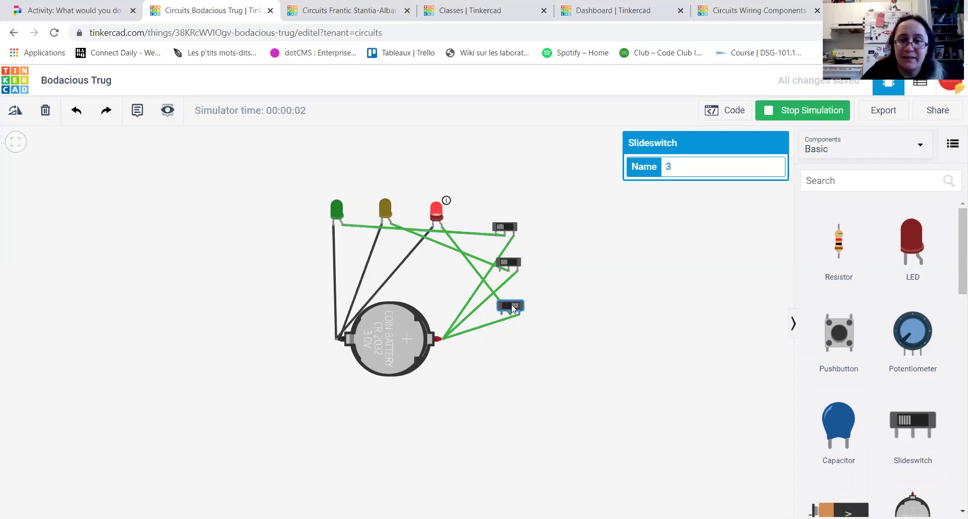
left_click(505, 262)
left_click(506, 263)
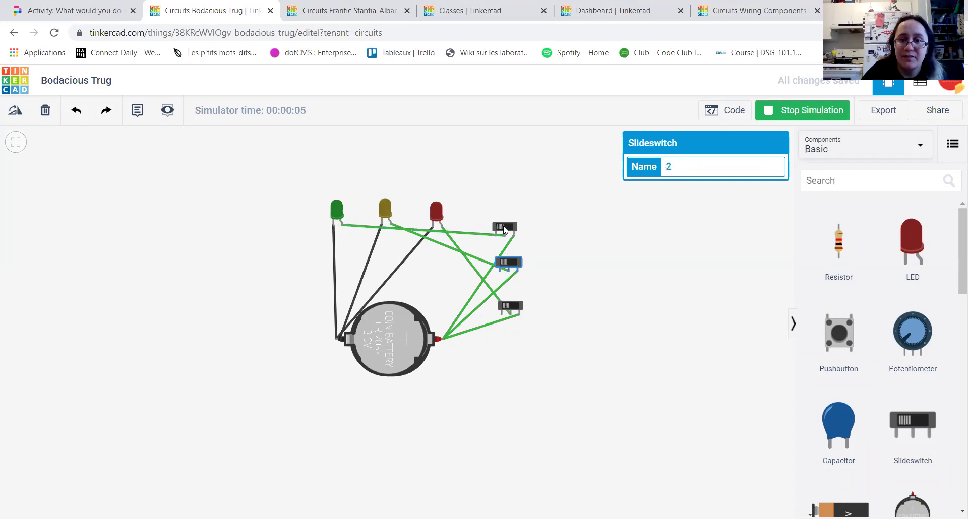
left_click(504, 228)
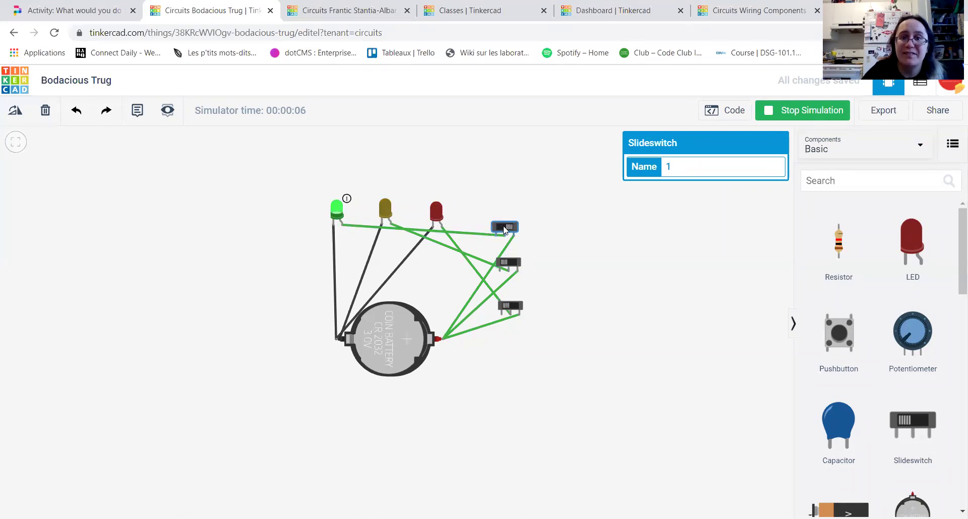
left_click(504, 228)
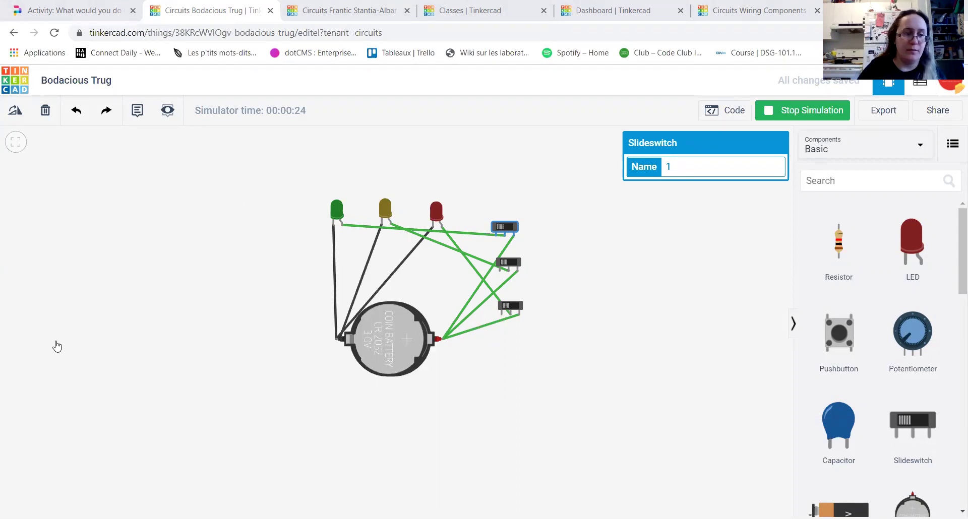
key("ctrl+5")
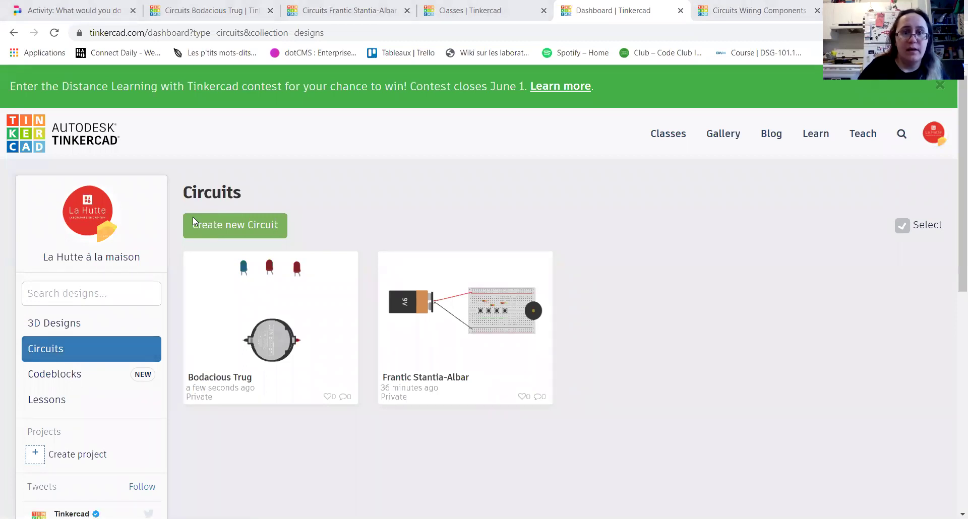
key("ctrl+3")
key("ctrl+2")
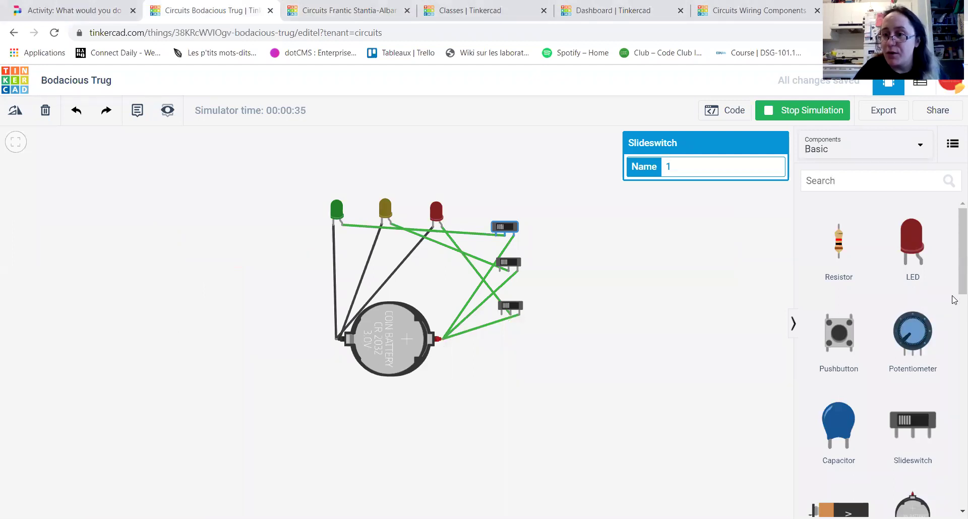
Step: Place an Ultrasonic Distance Sensor to the right of the slideswitches
scroll(953, 303, "down", 2)
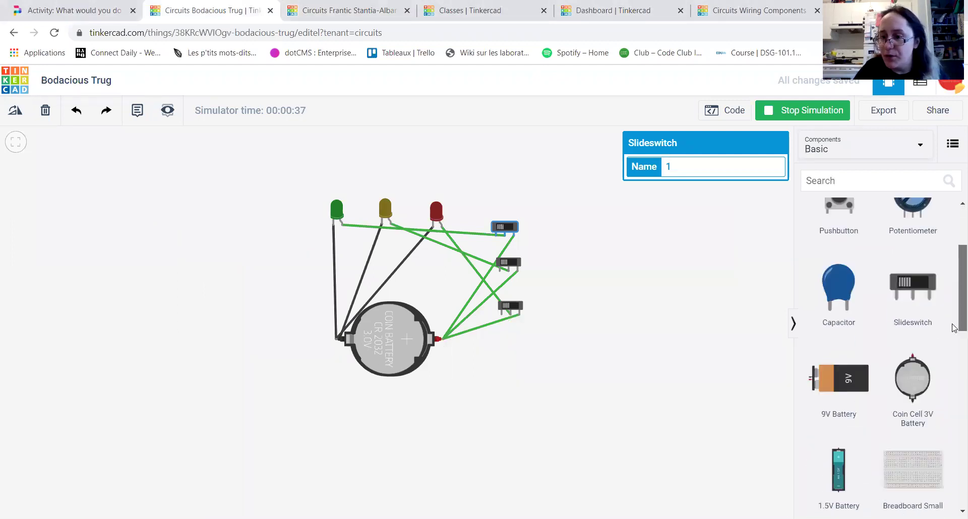
scroll(954, 327, "down", 1)
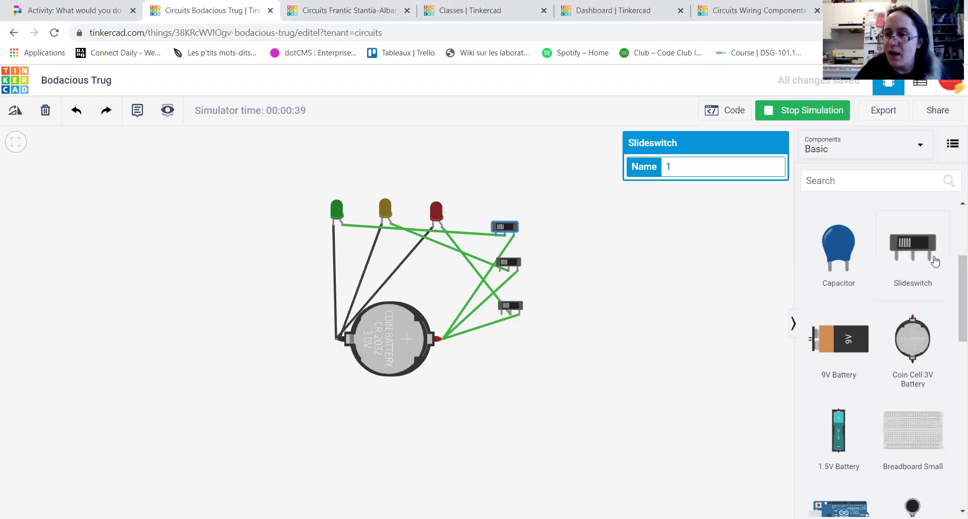
scroll(954, 328, "down", 3)
scroll(953, 359, "down", 6)
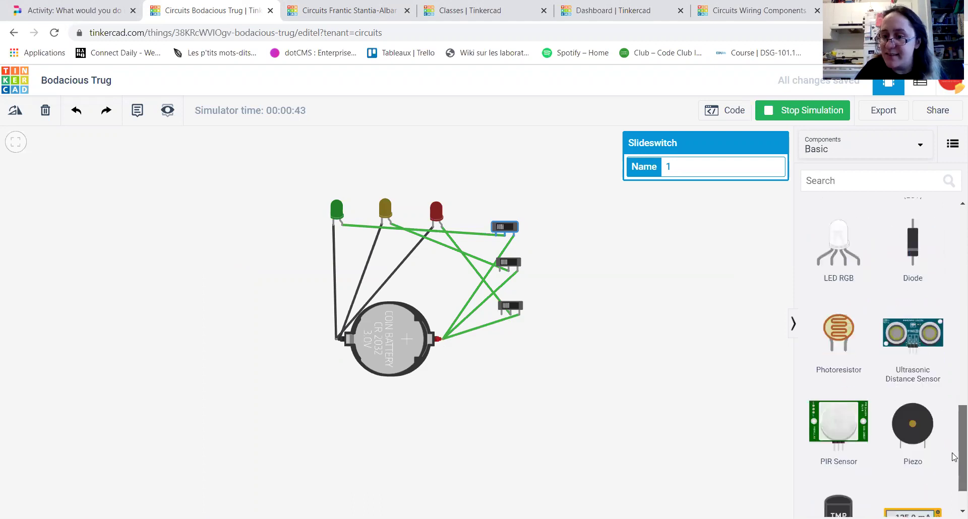
scroll(954, 467, "down", 1)
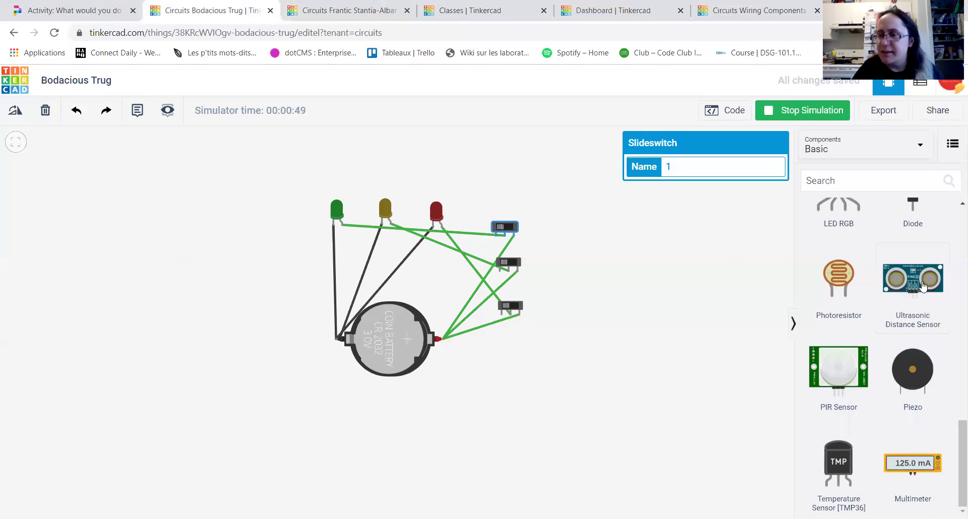
left_click_drag(923, 286, 634, 285)
Step: Delete all three slideswitches together with the wires attached to them
left_click_drag(509, 306, 529, 347)
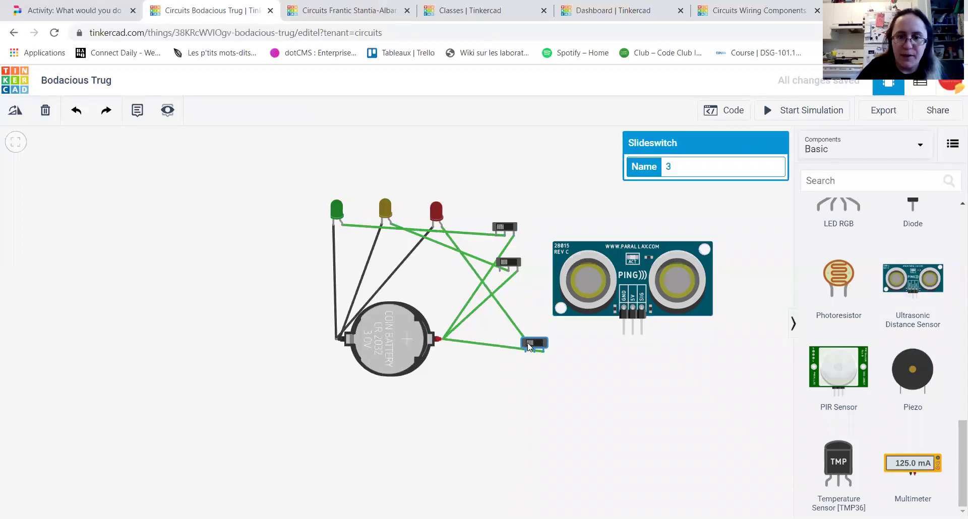
left_click(46, 112)
left_click(509, 262)
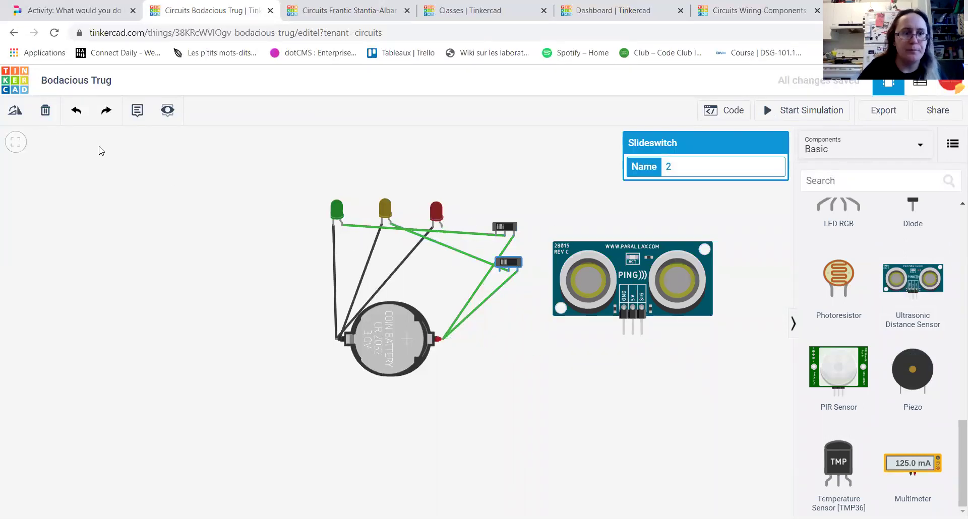
left_click(53, 115)
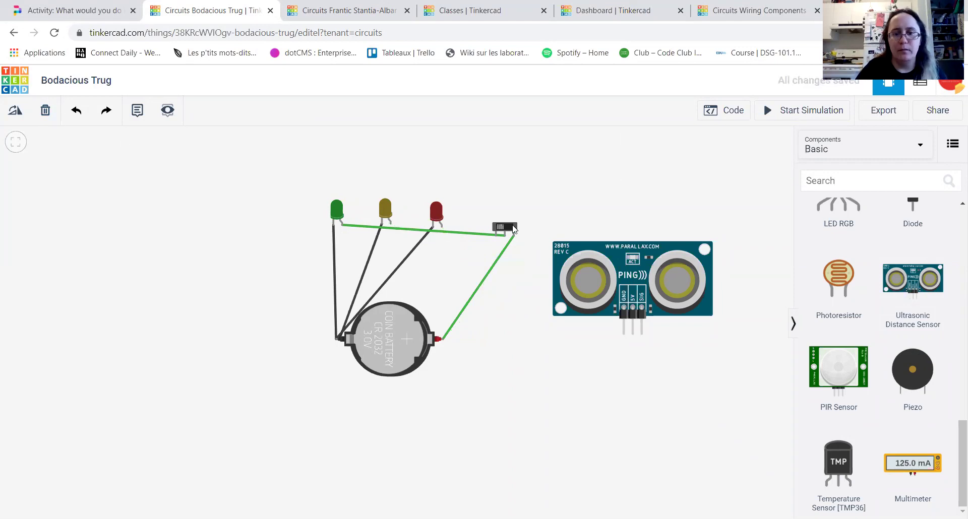
left_click(512, 228)
left_click(45, 111)
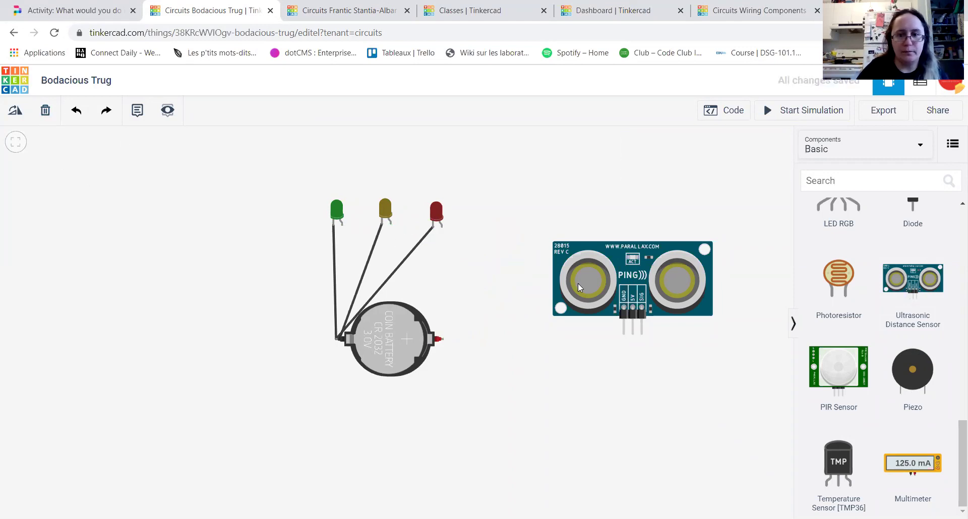
Step: Rotate the Ultrasonic Distance Sensor 90° clockwise so its pins face the battery and LEDs
left_click(645, 247)
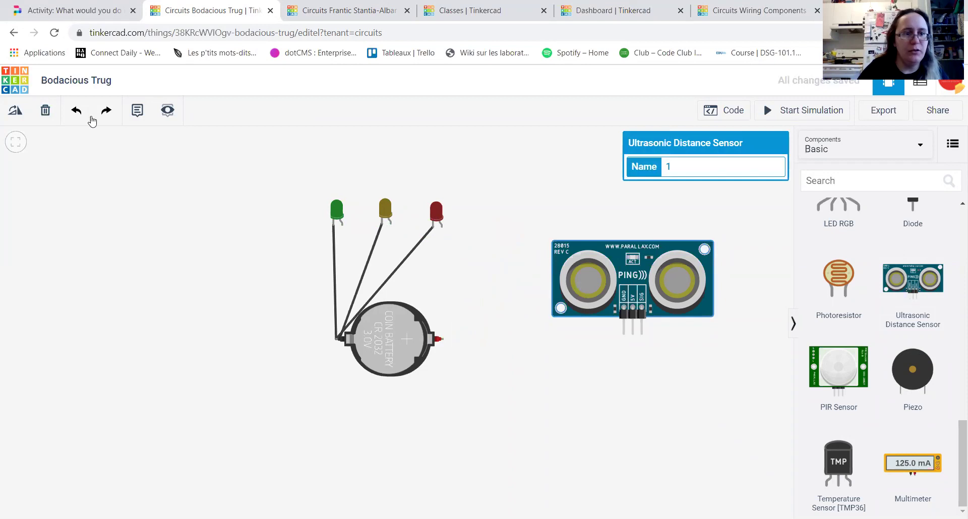
left_click(16, 111)
left_click(15, 111)
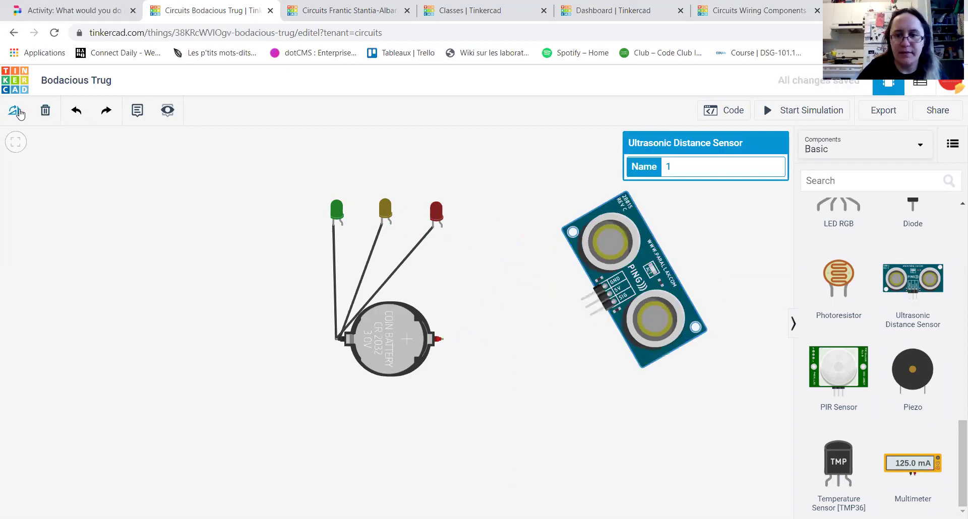
left_click(15, 111)
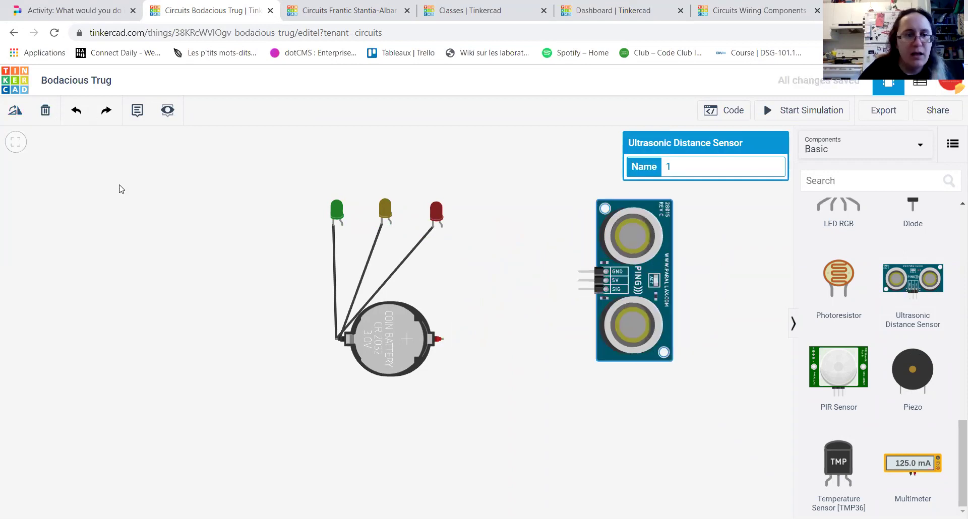
Step: Wire the battery's positive terminal to the sensor's SIG pin and the red, yellow and green LED anodes to its 5V pin
left_click(439, 339)
left_click(579, 289)
left_click(441, 227)
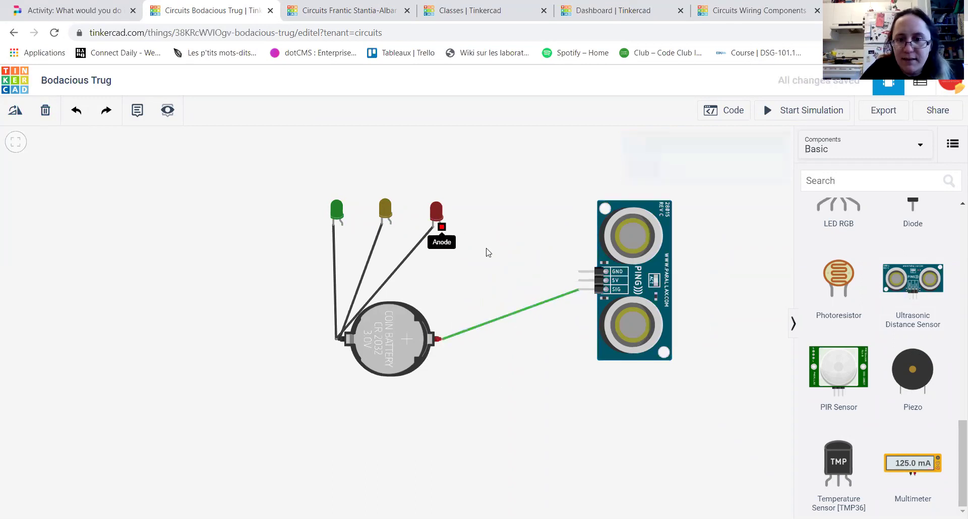
left_click(579, 280)
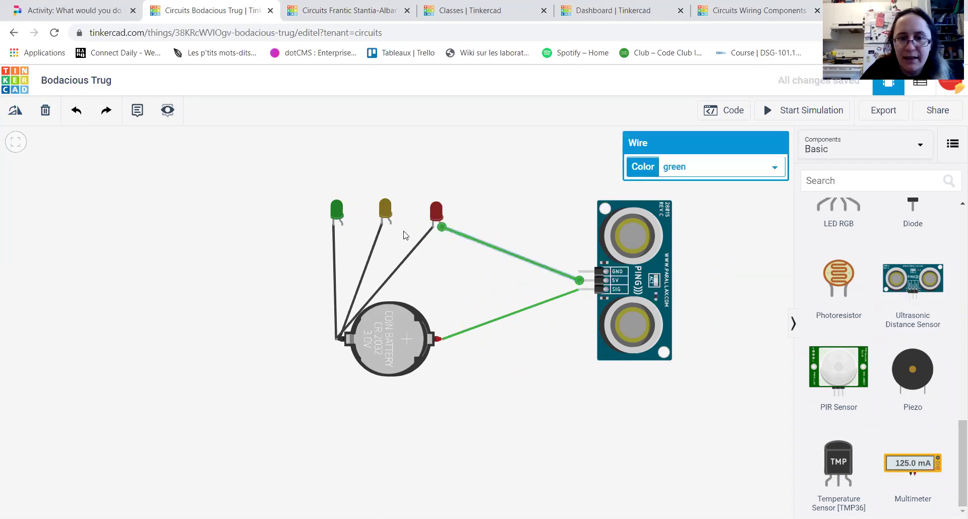
left_click(391, 223)
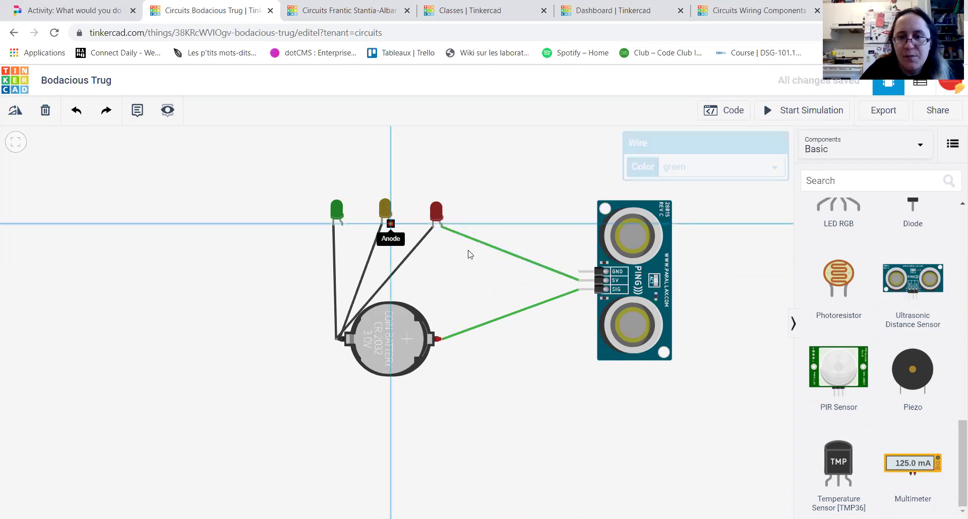
left_click(580, 280)
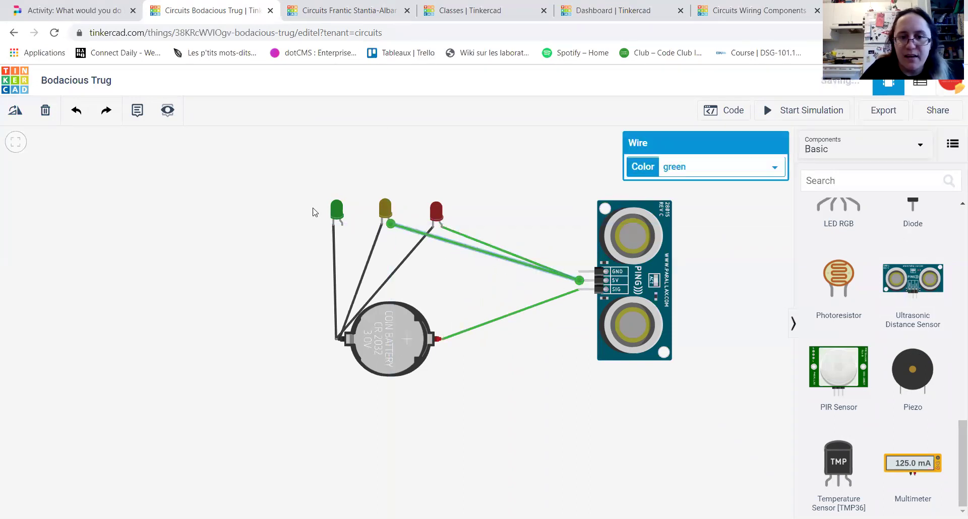
left_click(342, 224)
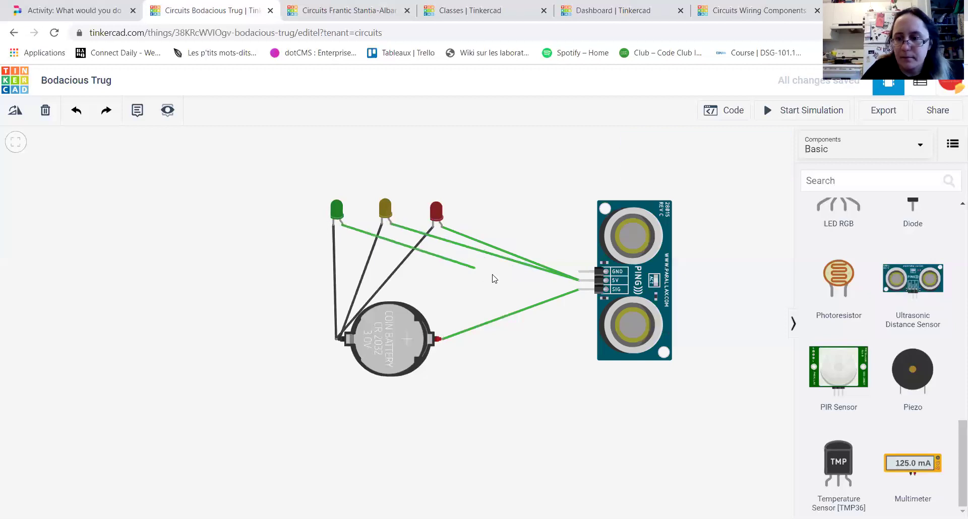
left_click(581, 282)
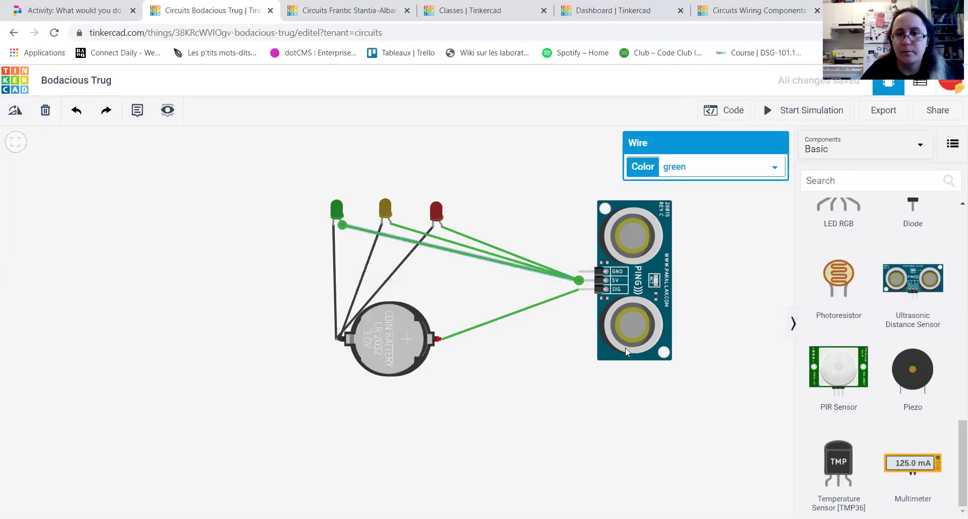
left_click(736, 318)
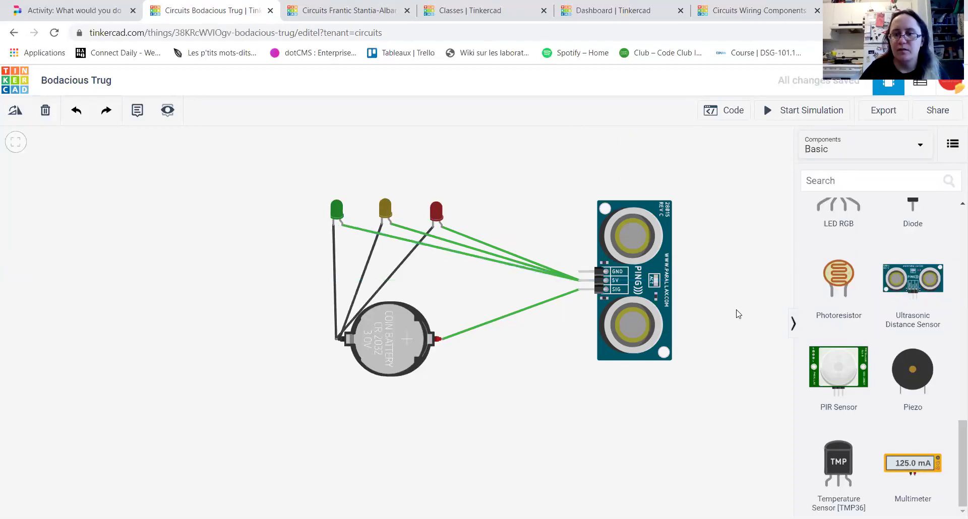
Step: Simulate the circuit and move the sensor's target object close to the sensor and away again
left_click(784, 110)
left_click(631, 254)
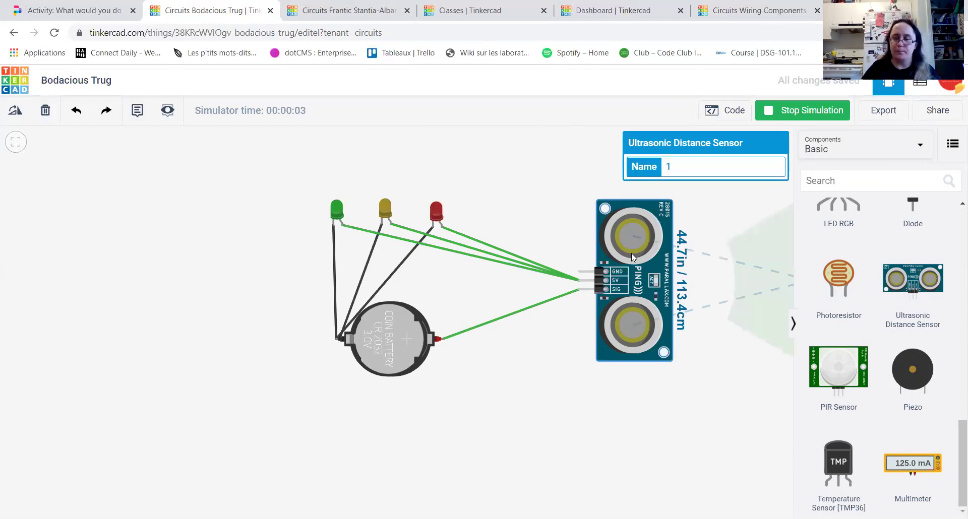
left_click(793, 324)
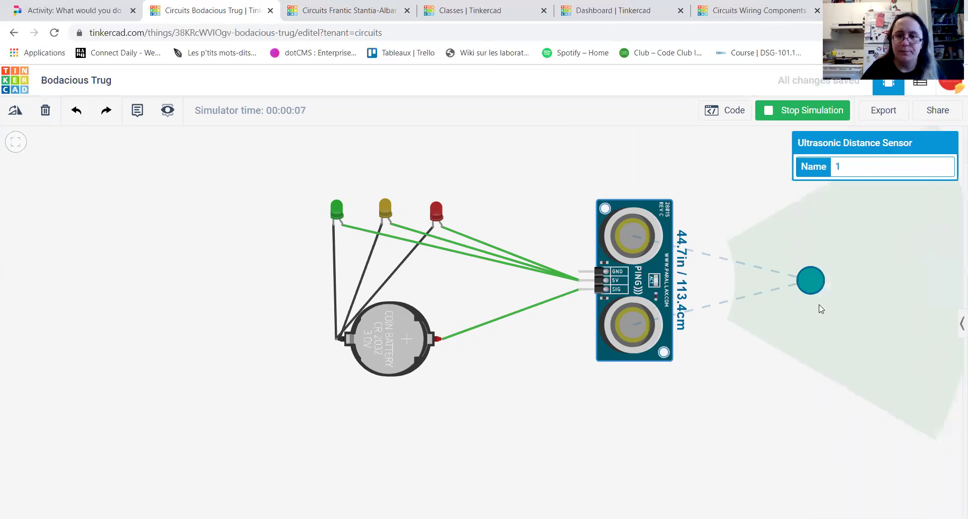
left_click_drag(811, 275, 702, 278)
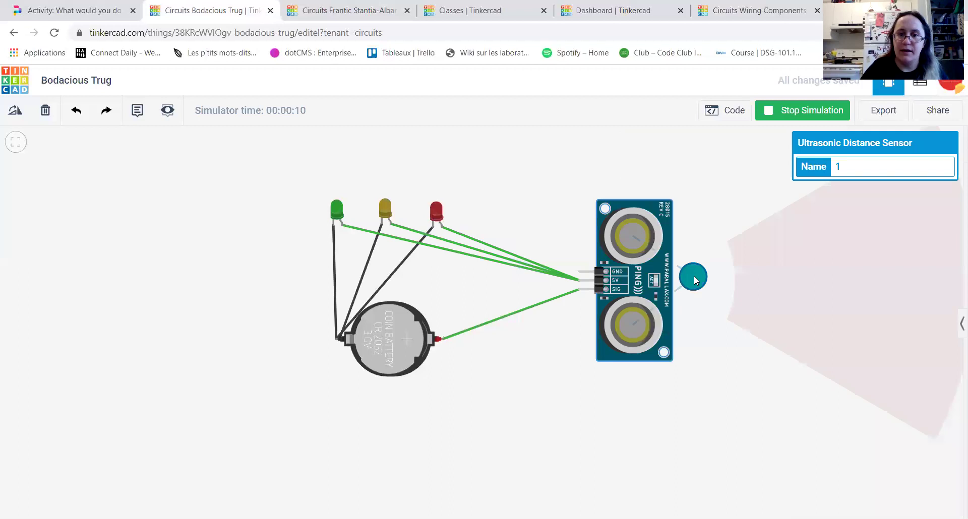
left_click_drag(693, 276, 829, 278)
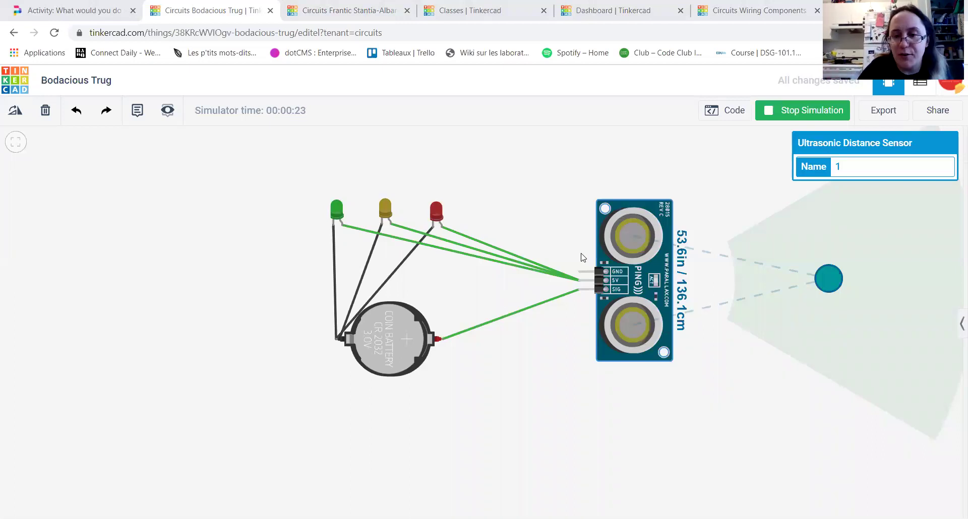
Step: Remove the three green wires between the LED anodes and the sensor's 5V pin
left_click(576, 280)
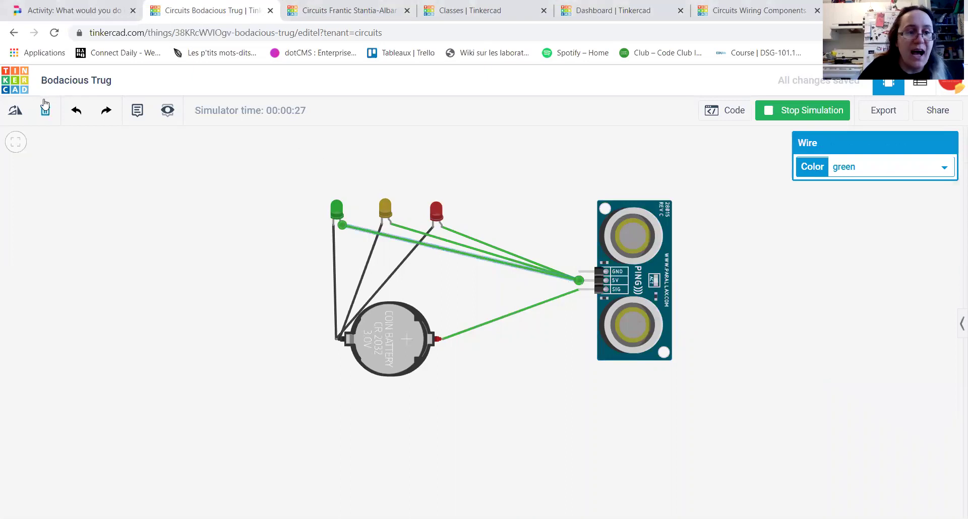
key("ctrl+z")
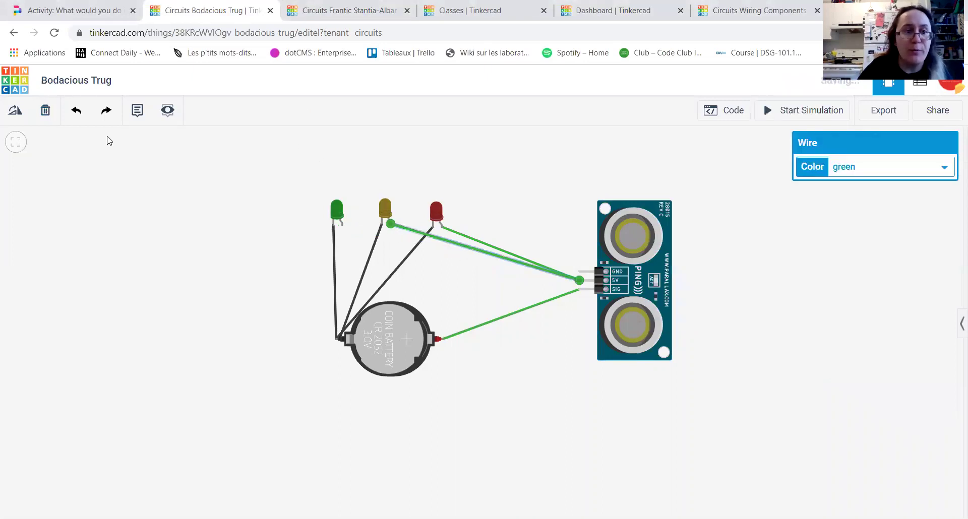
left_click(507, 253)
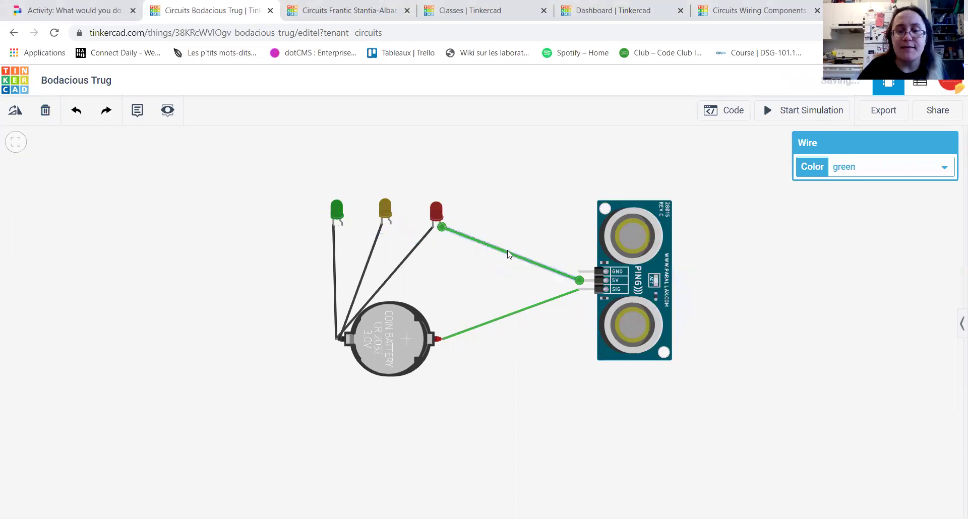
left_click(46, 111)
Step: Wire the anodes of the red, yellow and green LEDs to the sensor's GND pin
left_click(441, 227)
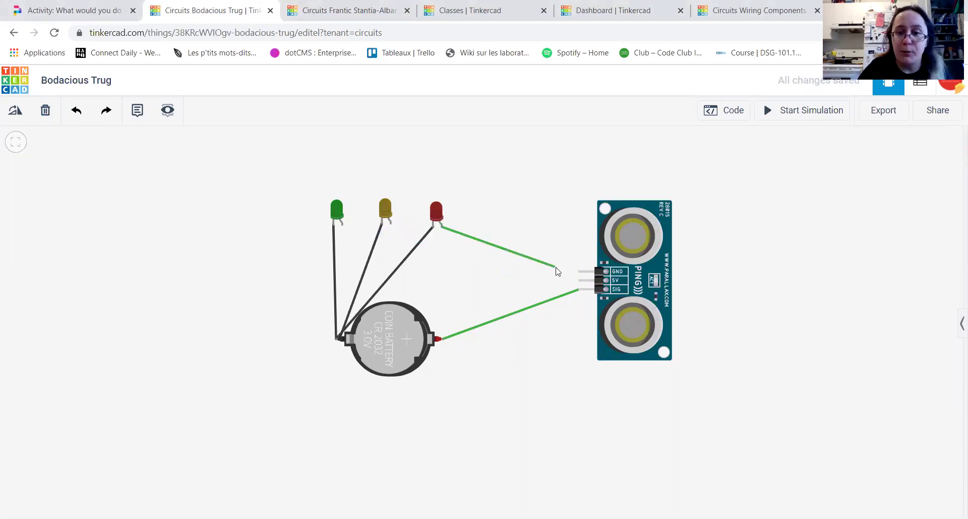
left_click(579, 271)
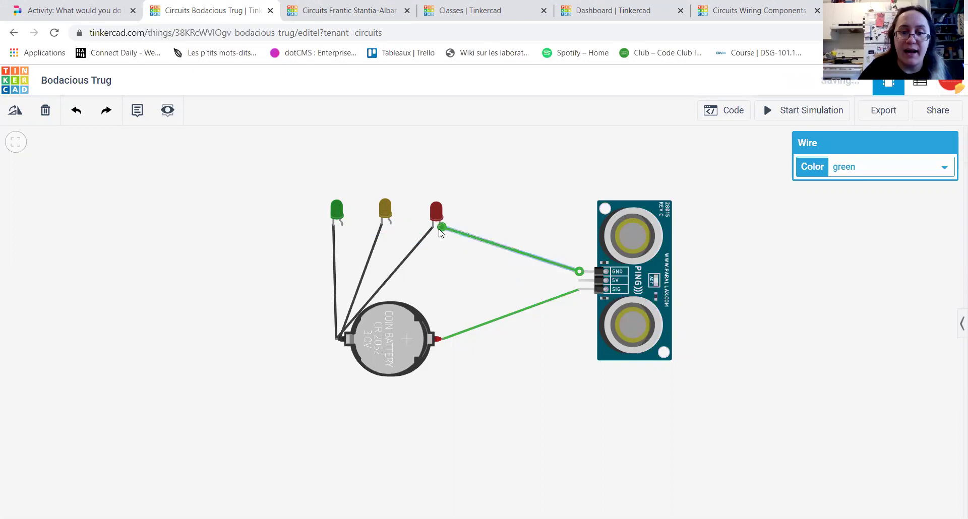
left_click(392, 226)
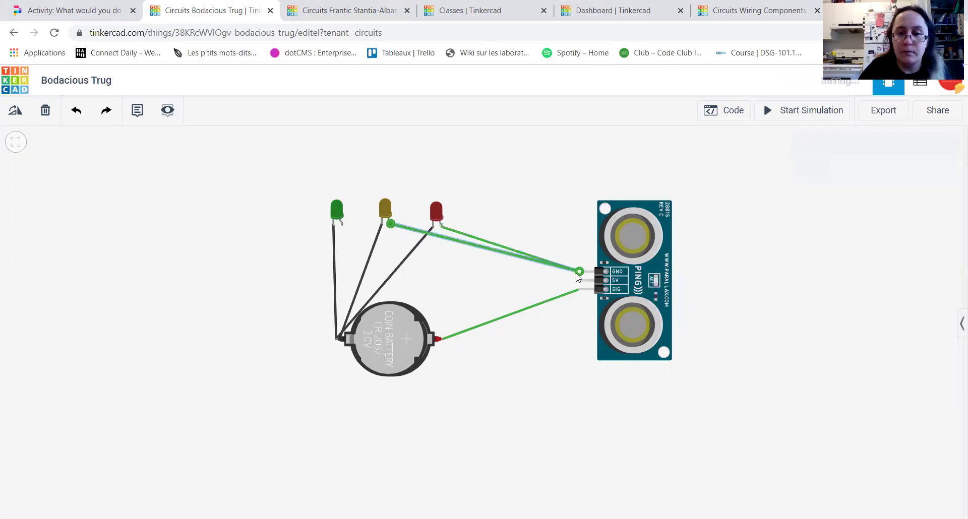
left_click(579, 271)
left_click(342, 225)
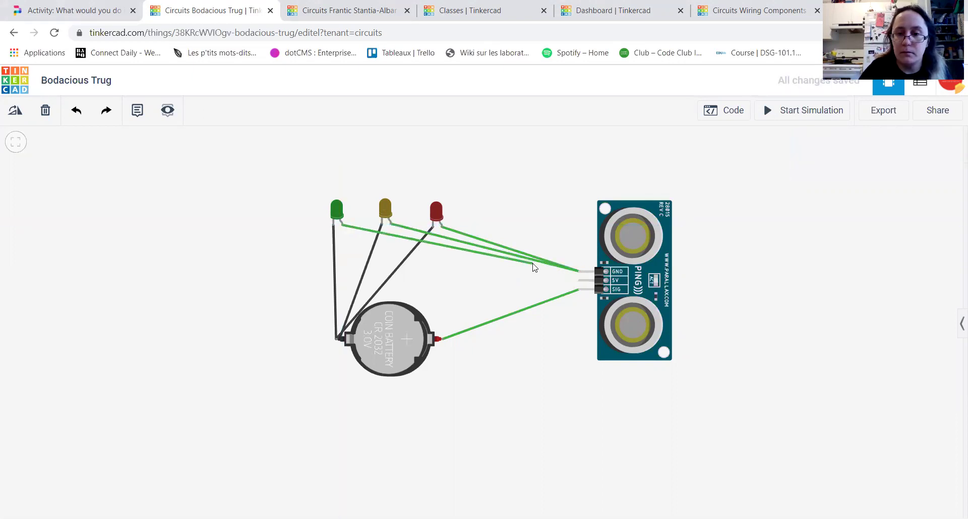
left_click(579, 271)
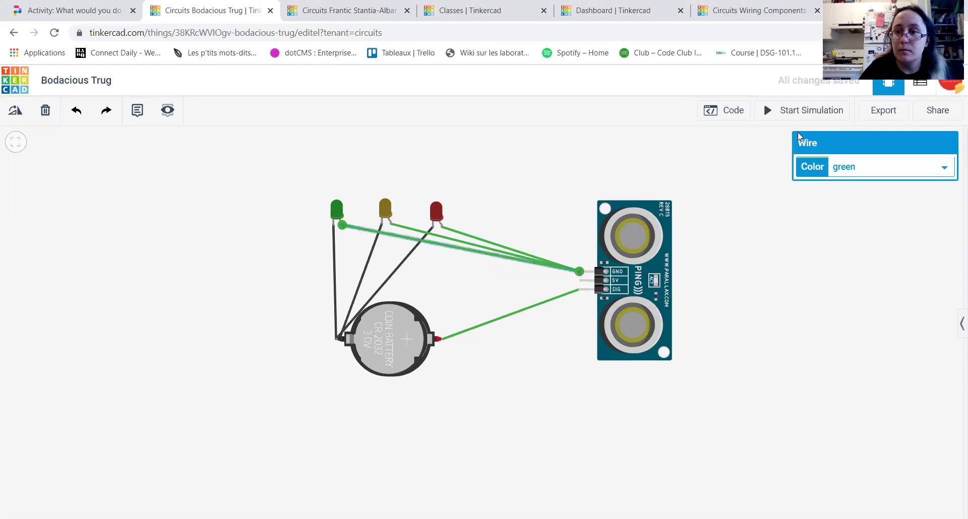
Step: Simulate the circuit with the LEDs on GND and move the target object closer to the sensor
left_click(812, 112)
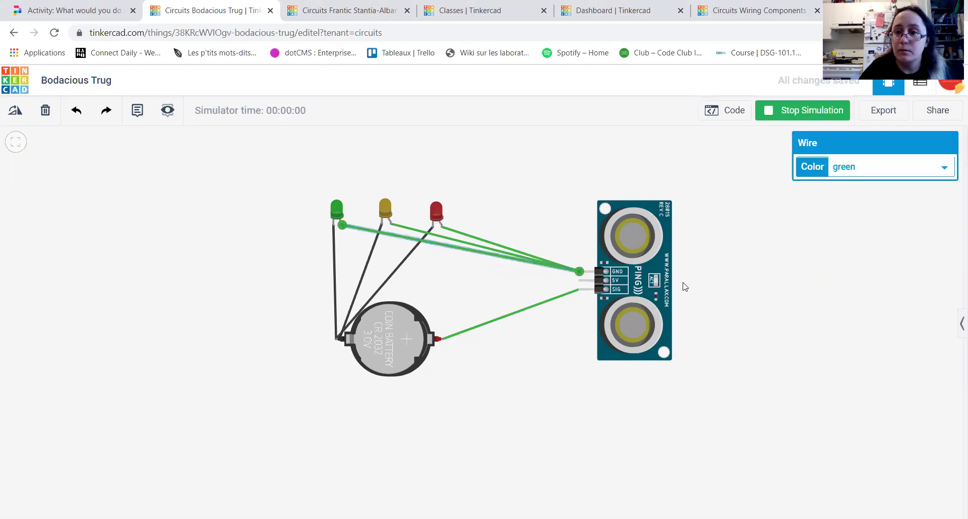
left_click(632, 279)
left_click_drag(831, 272, 666, 271)
Step: Replace the battery's wire to the SIG pin with one from its positive terminal to the sensor's 5V pin
left_click(408, 302)
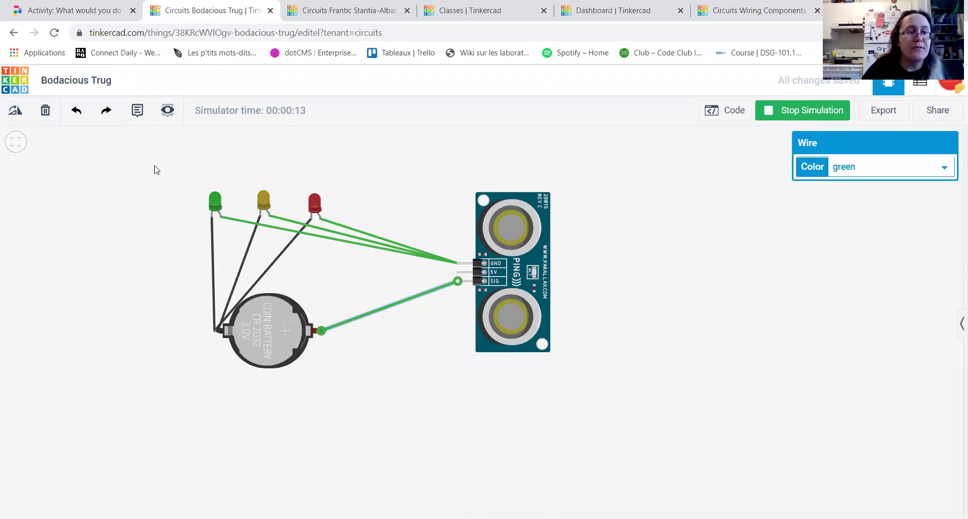
left_click(45, 110)
left_click(352, 277)
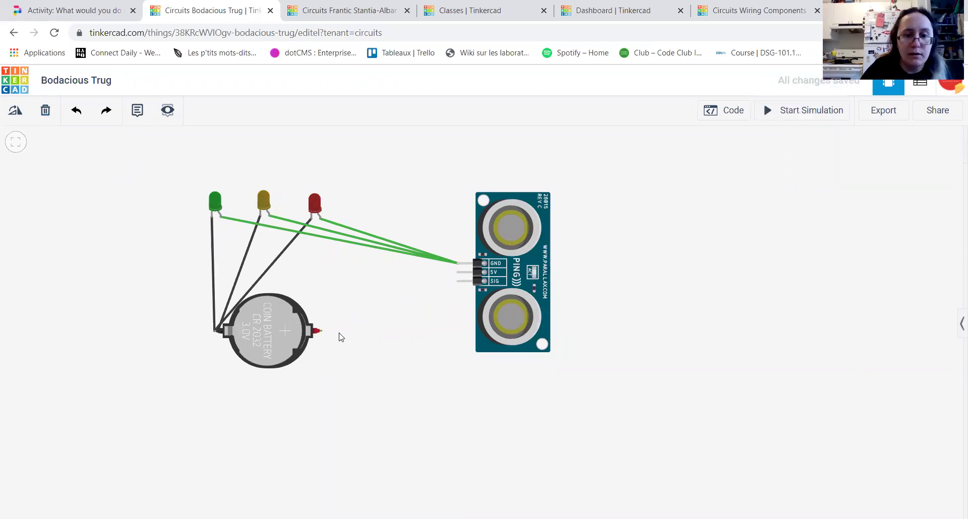
left_click(317, 334)
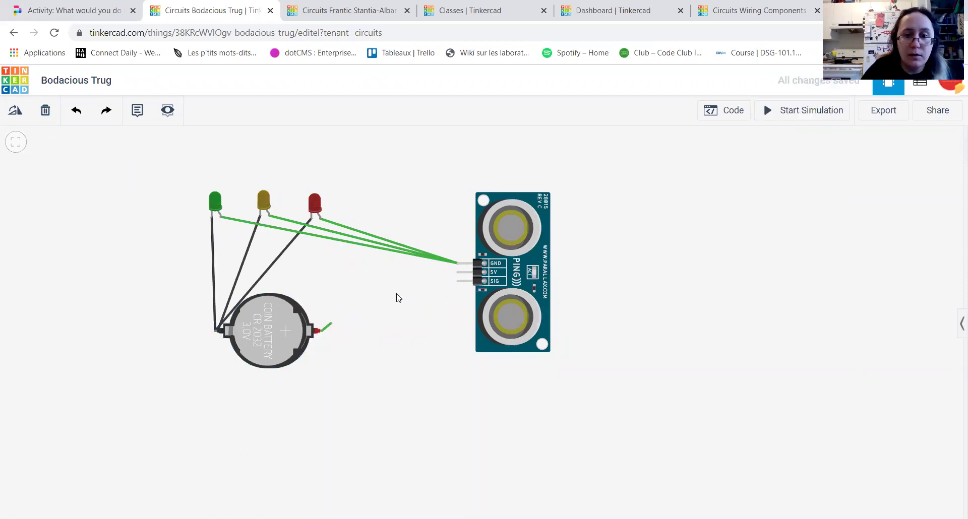
left_click(459, 272)
left_click(525, 238)
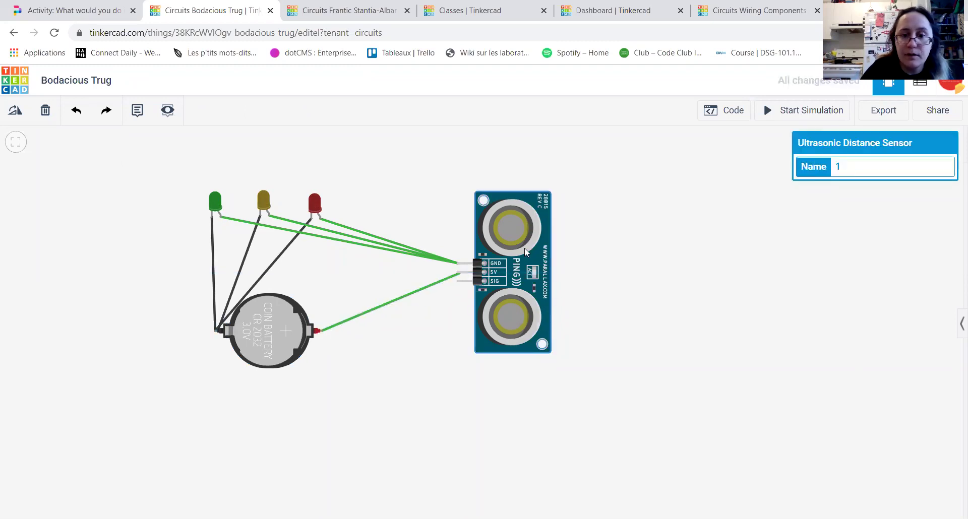
left_click(460, 274)
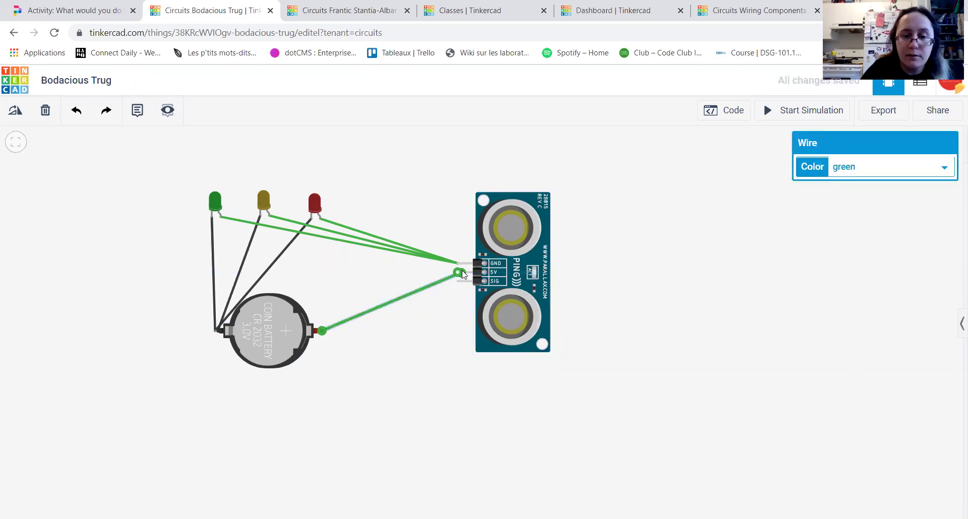
left_click(44, 112)
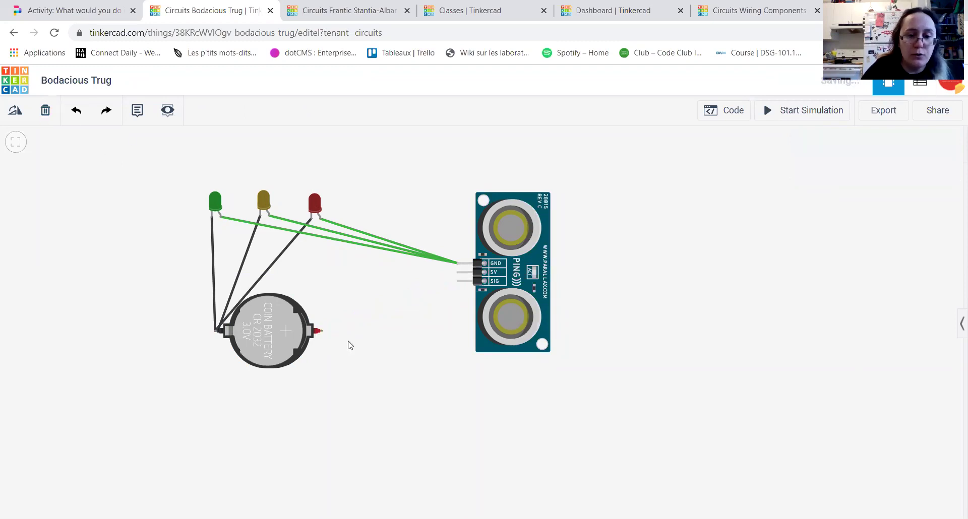
left_click(319, 331)
left_click(458, 273)
Step: Simulate the circuit with the battery on 5V and move the target object slightly closer to the sensor
left_click(769, 110)
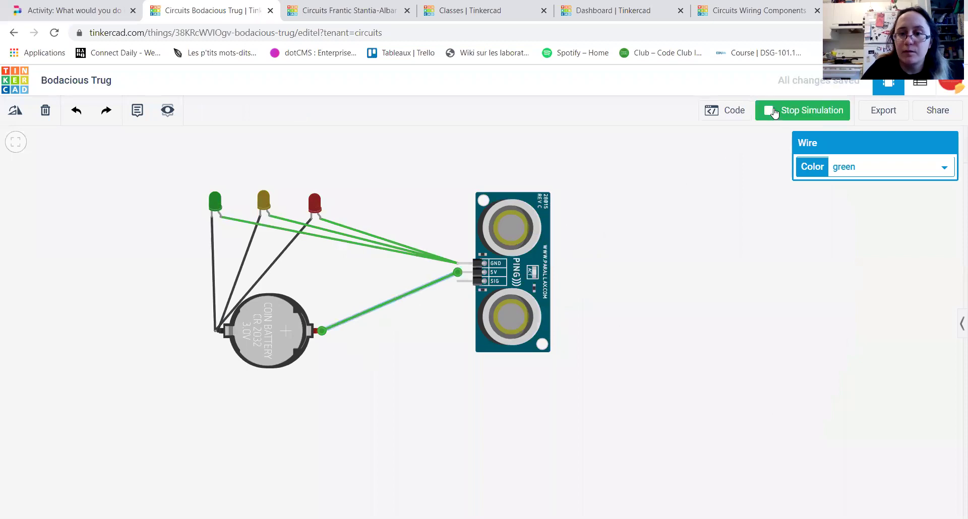
left_click(517, 256)
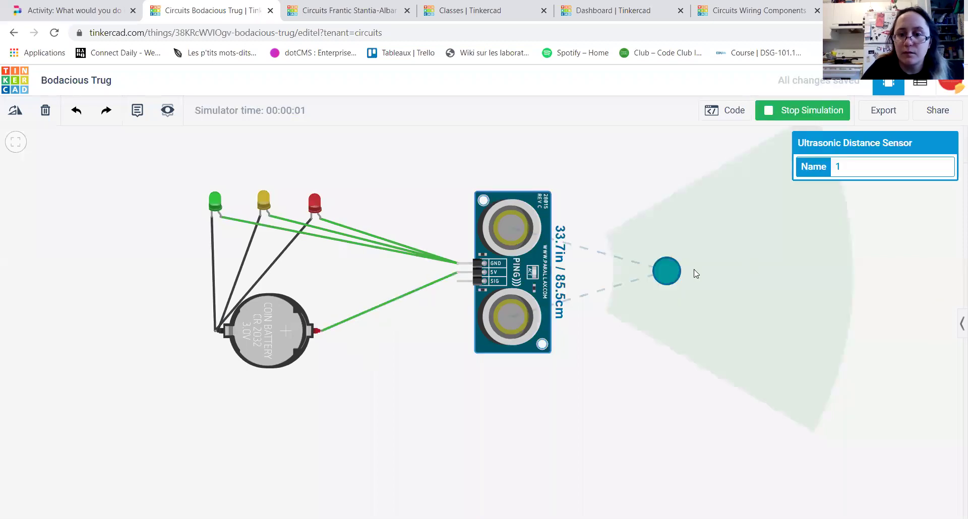
mouse_move(674, 274)
left_mouse_down()
mouse_move(615, 272)
mouse_move(756, 262)
mouse_move(661, 276)
left_mouse_up()
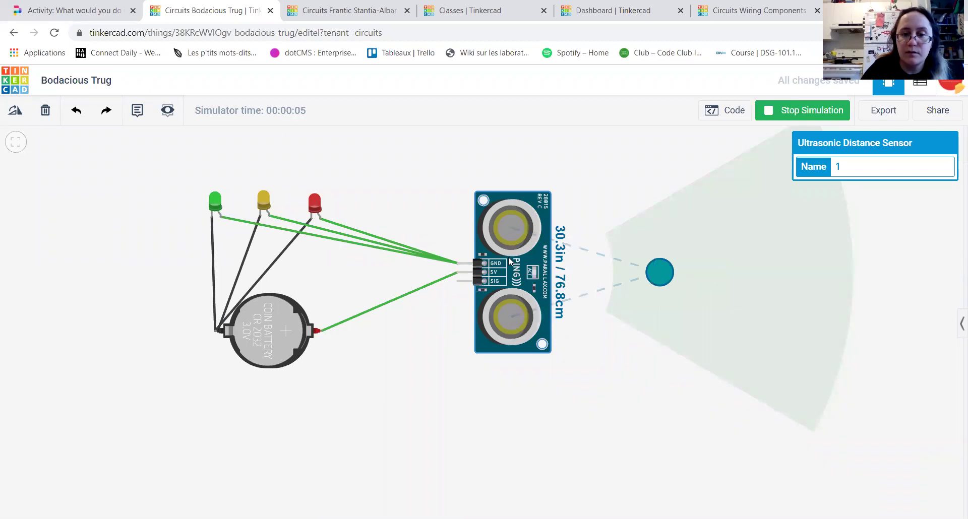
Step: Delete the Ultrasonic Distance Sensor with its wires and place a Photoresistor to the right of the red LED
key("Delete")
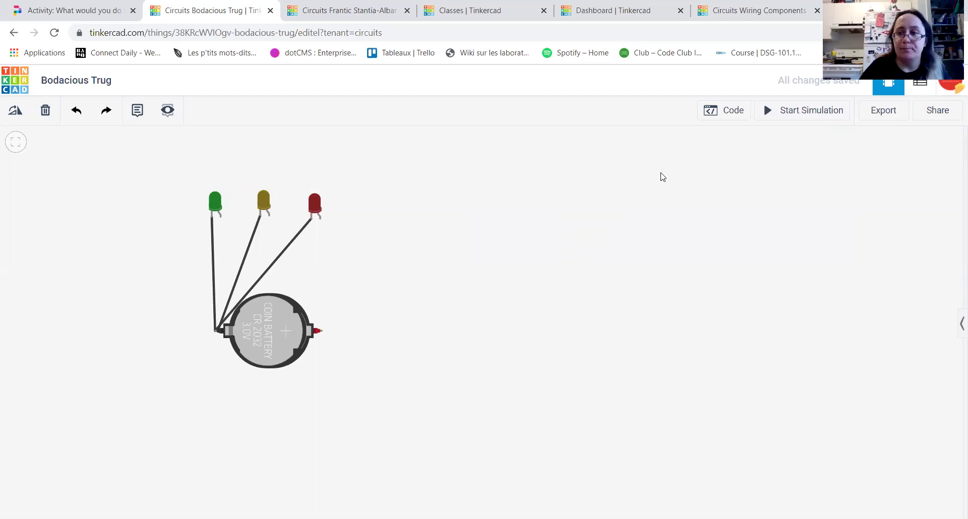
left_click(961, 323)
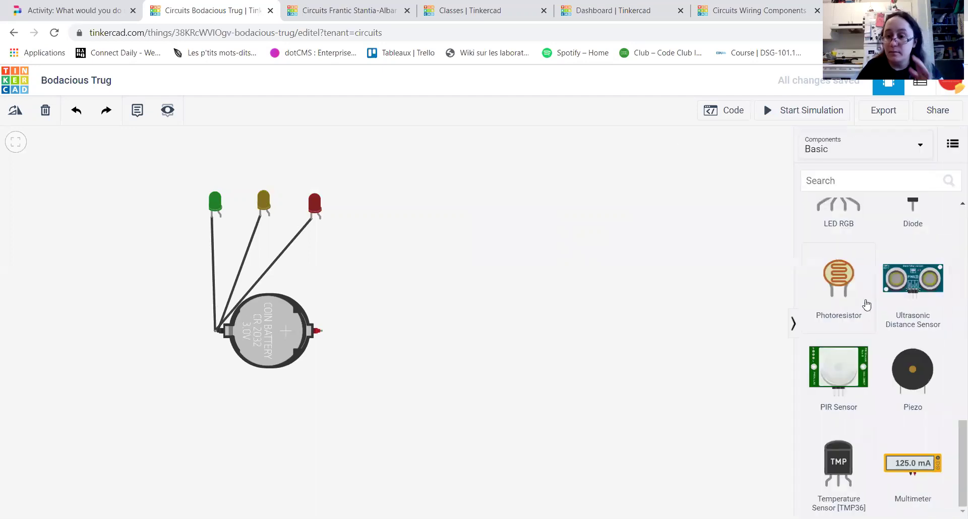
left_click_drag(844, 295, 416, 270)
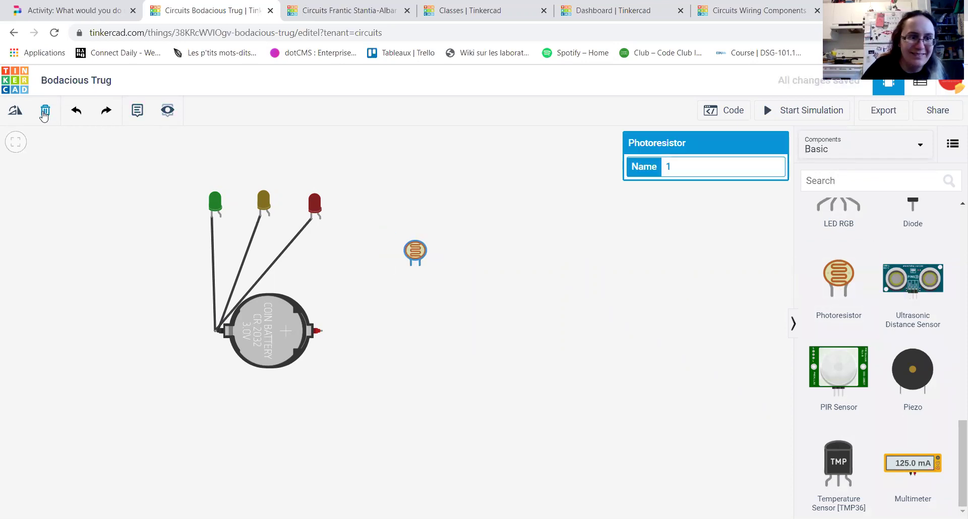
Step: Rotate the Photoresistor so that its two leads point toward the LEDs
left_click(16, 113)
left_click(19, 117)
left_click(20, 117)
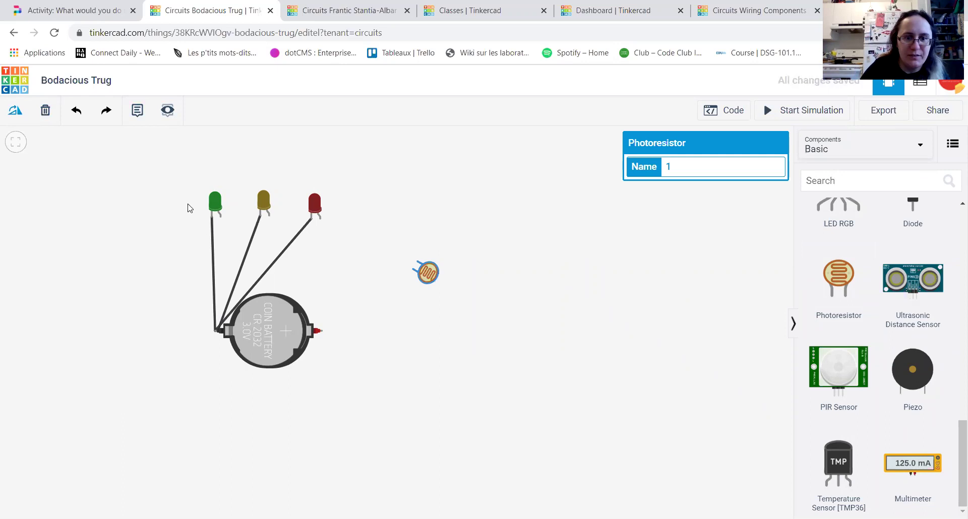
left_click(79, 112)
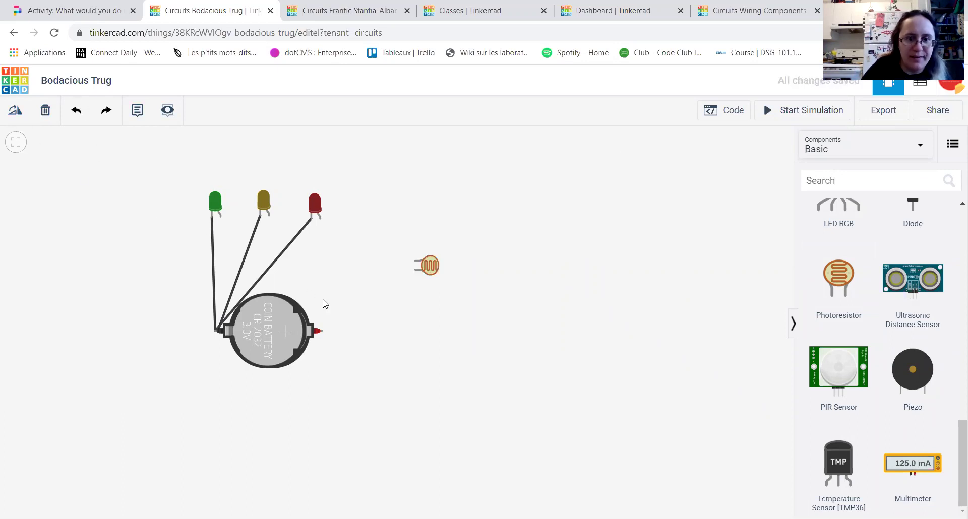
Step: Wire the battery's positive terminal to the Photoresistor's Terminal 2 and the red LED's anode to its Terminal 1
left_click(322, 331)
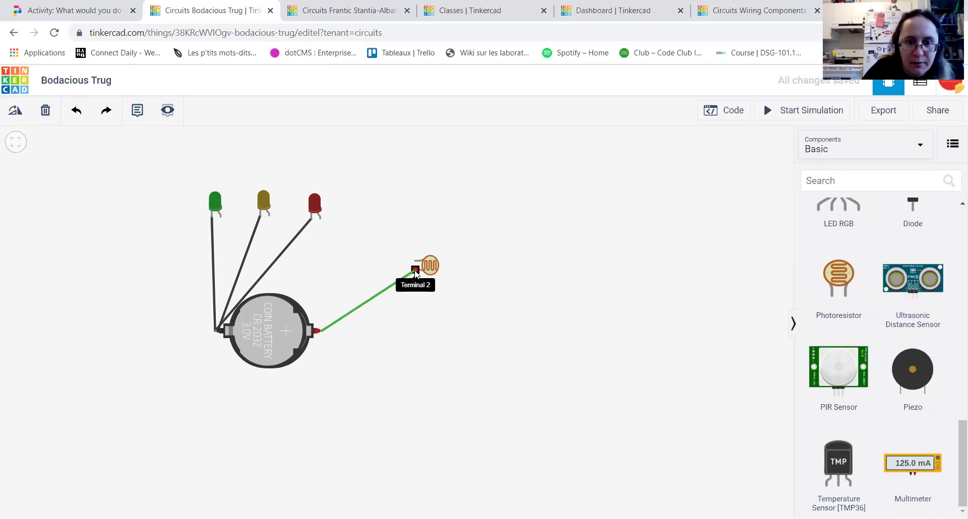
left_click(415, 270)
left_click(318, 218)
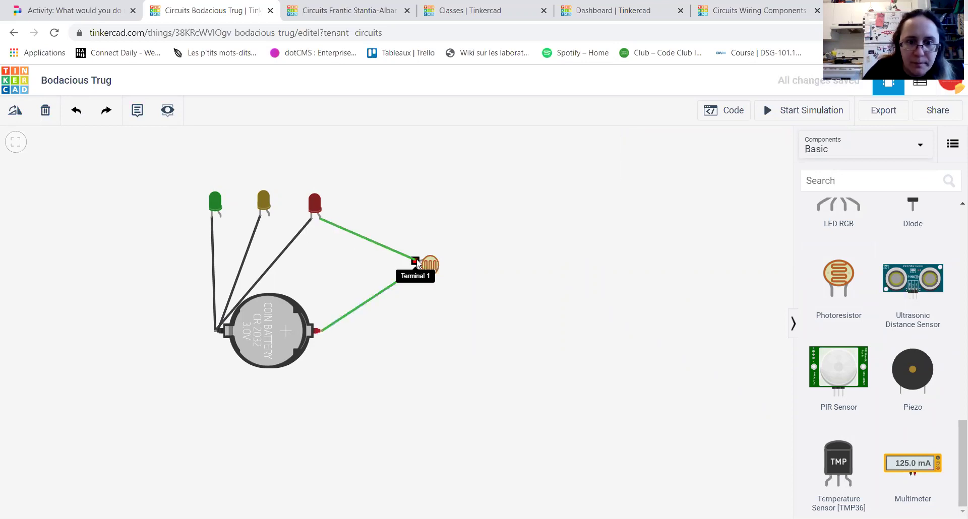
left_click(415, 261)
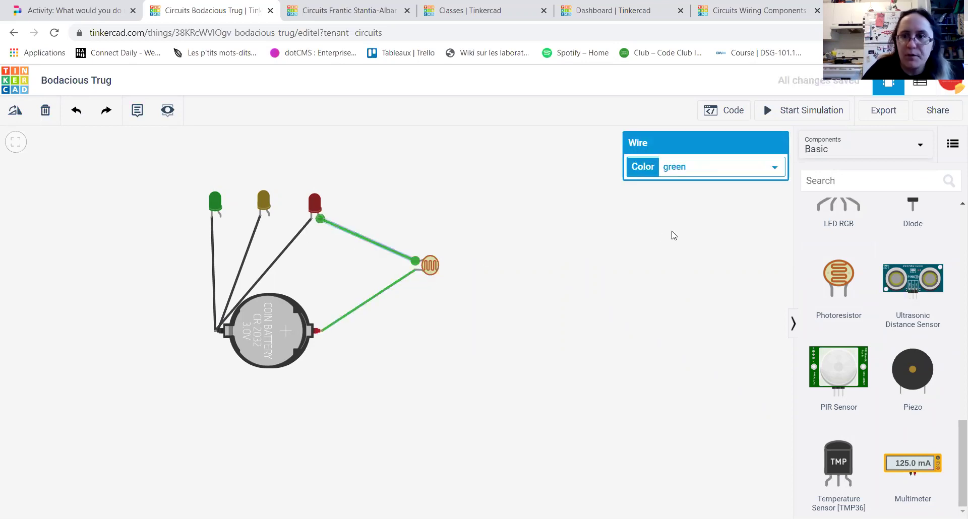
Step: Simulate the Photoresistor circuit and raise its light level from dark to full brightness
left_click(805, 110)
left_click(422, 262)
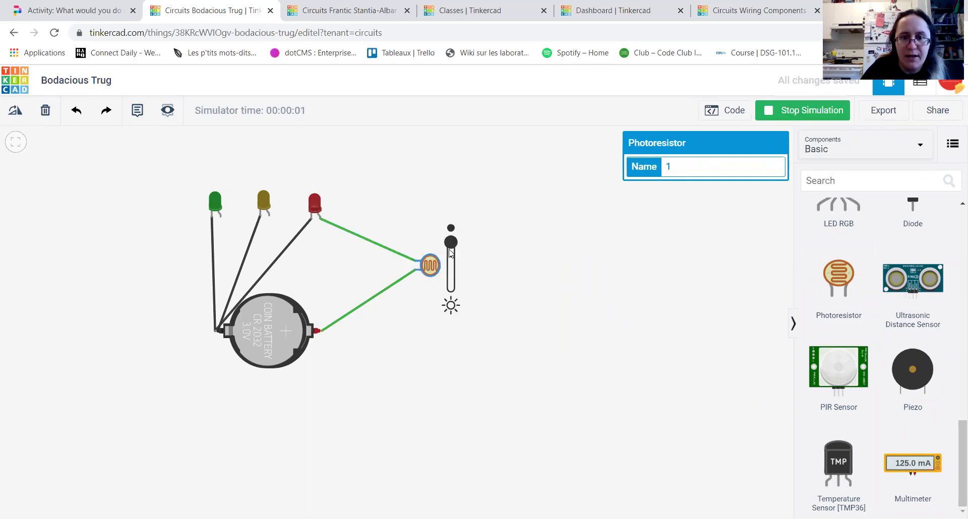
left_click_drag(452, 246, 462, 302)
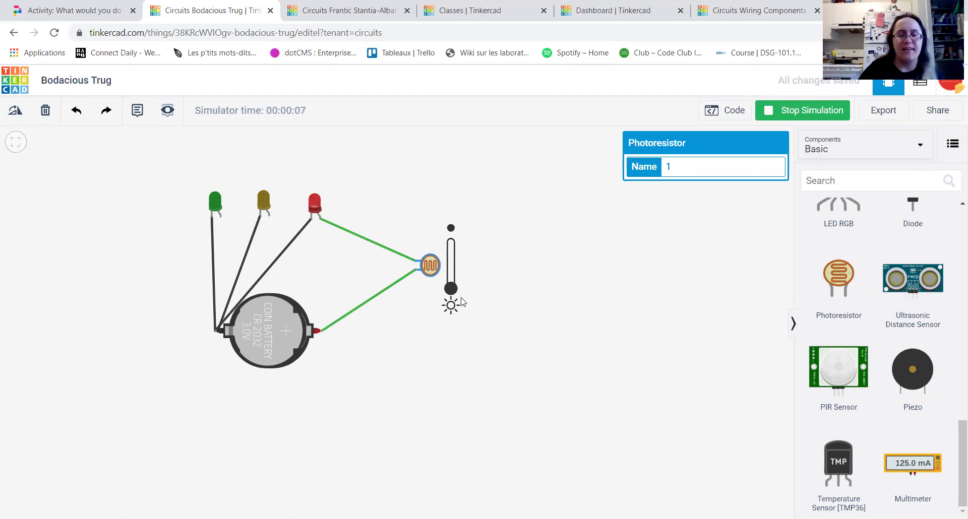
mouse_move(454, 293)
left_mouse_down()
mouse_move(447, 238)
mouse_move(452, 289)
mouse_move(450, 240)
mouse_move(461, 288)
left_mouse_up()
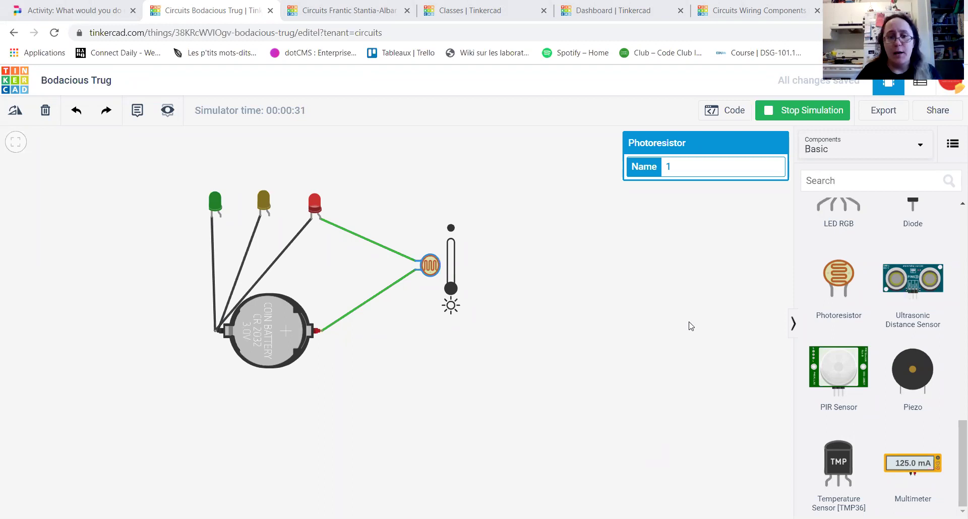
Step: Replace the Photoresistor and its wires with an Ultrasonic Distance Sensor placed to the upper right of the red LED
left_click_drag(905, 287, 605, 261)
left_click(431, 269)
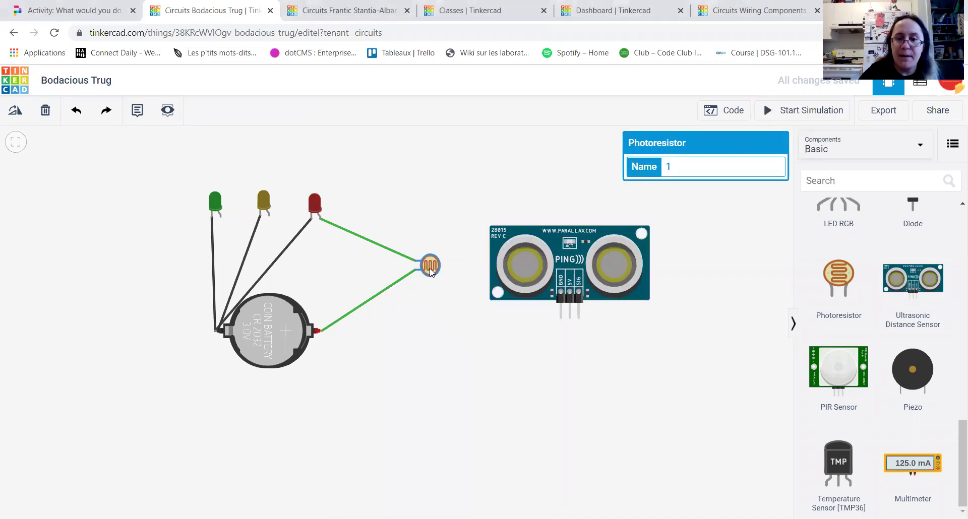
key("Delete")
left_click_drag(566, 246, 459, 156)
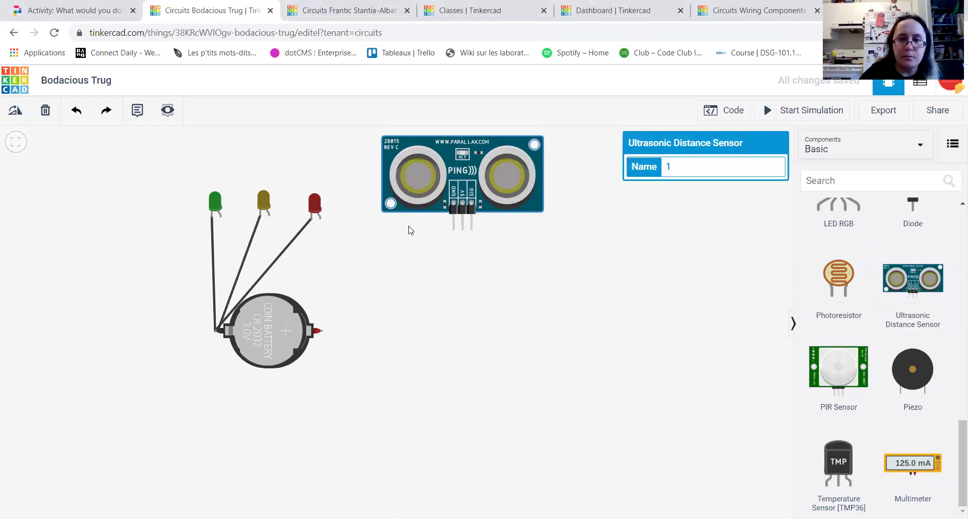
Step: Wire the red LED's anode to the sensor's GND pin and the battery's positive terminal to its SIG pin
left_click(319, 219)
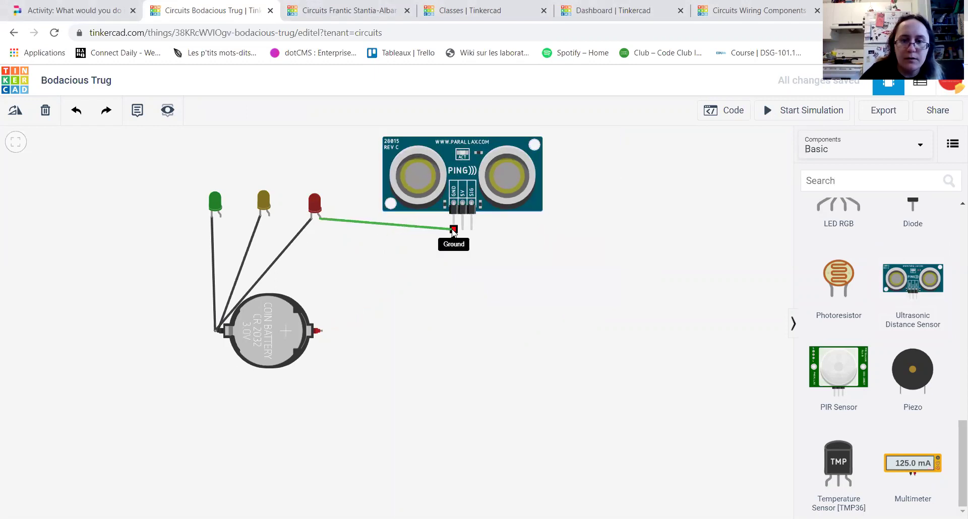
left_click(453, 230)
left_click(317, 331)
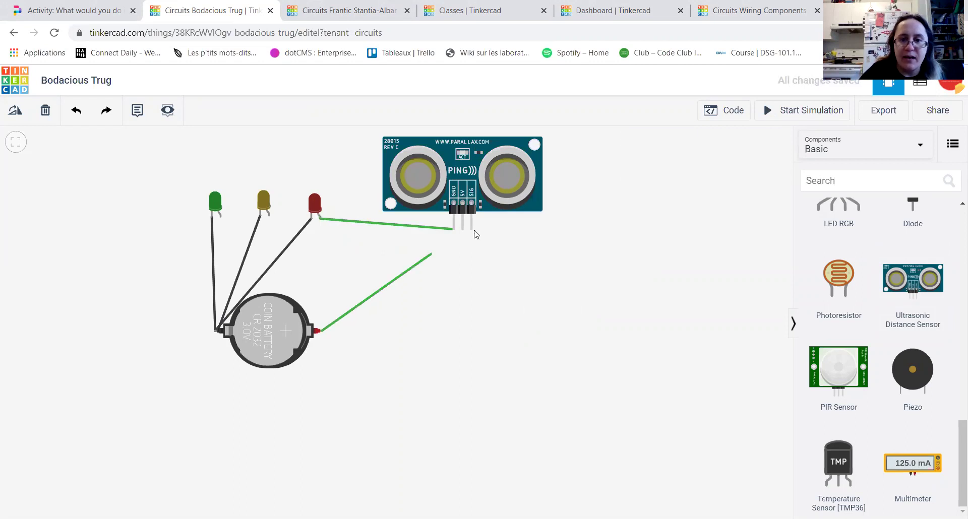
left_click(471, 230)
Step: Move the Ultrasonic Distance Sensor lower and farther from the LEDs and simulate the circuit
left_click(487, 179)
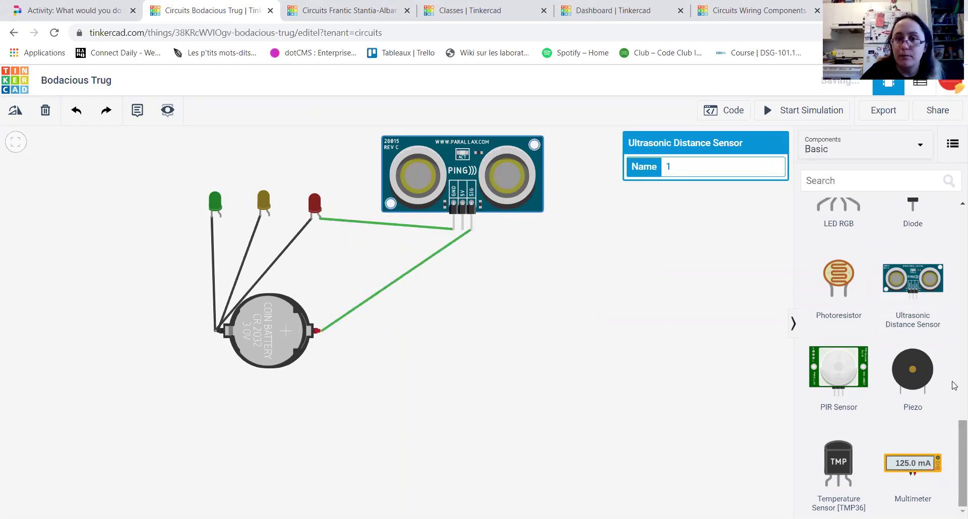
scroll(955, 385, "up", 2)
left_click_drag(478, 161, 559, 265)
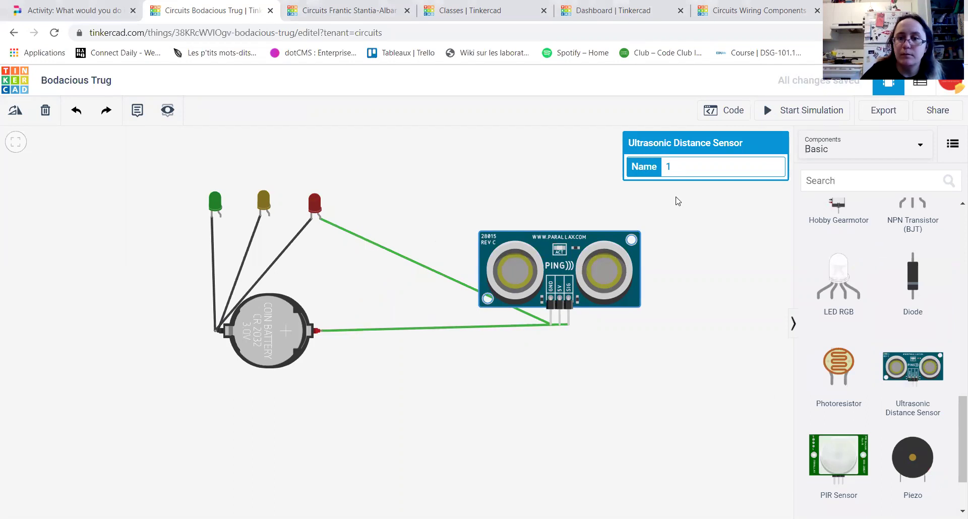
left_click(815, 111)
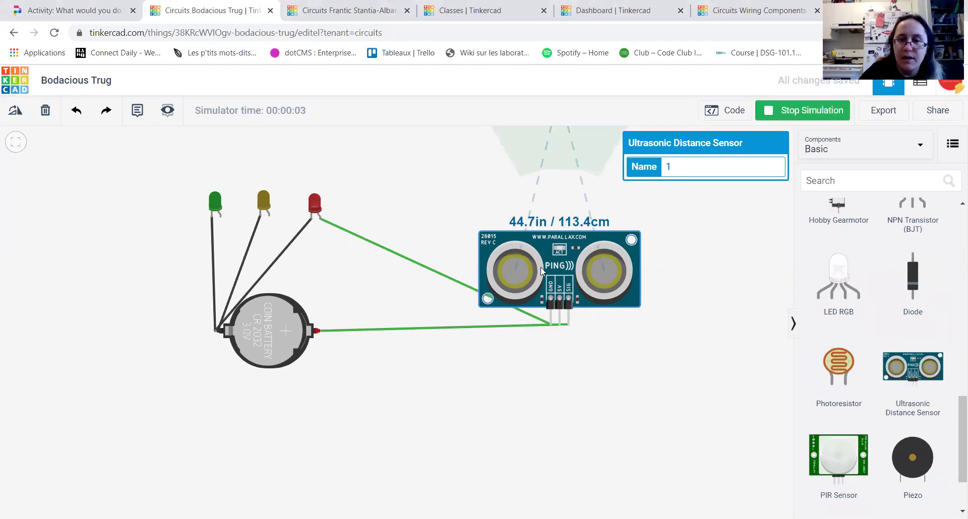
Step: Replace the Ultrasonic Distance Sensor with an unwired PIR Sensor and run the simulation on it
key("Delete")
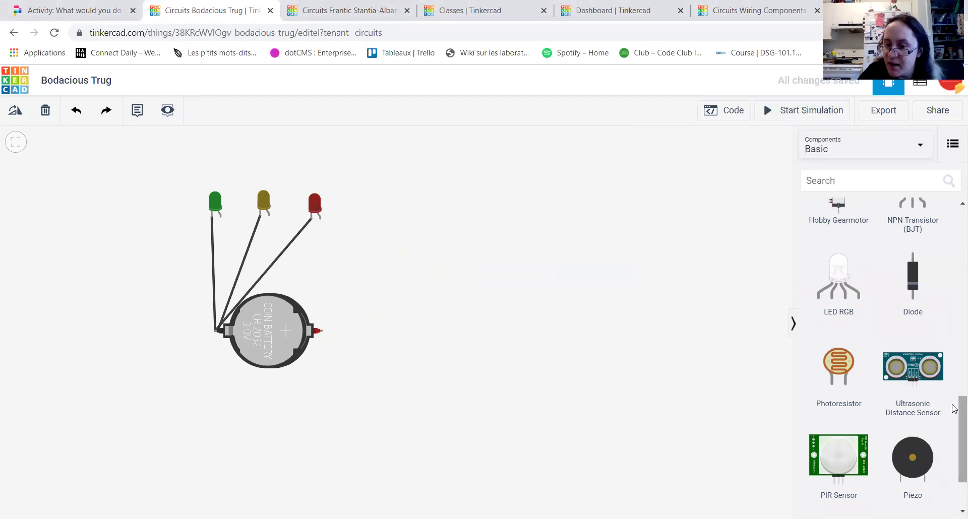
scroll(954, 411, "down", 1)
mouse_move(841, 398)
left_click_drag(841, 398, 626, 299)
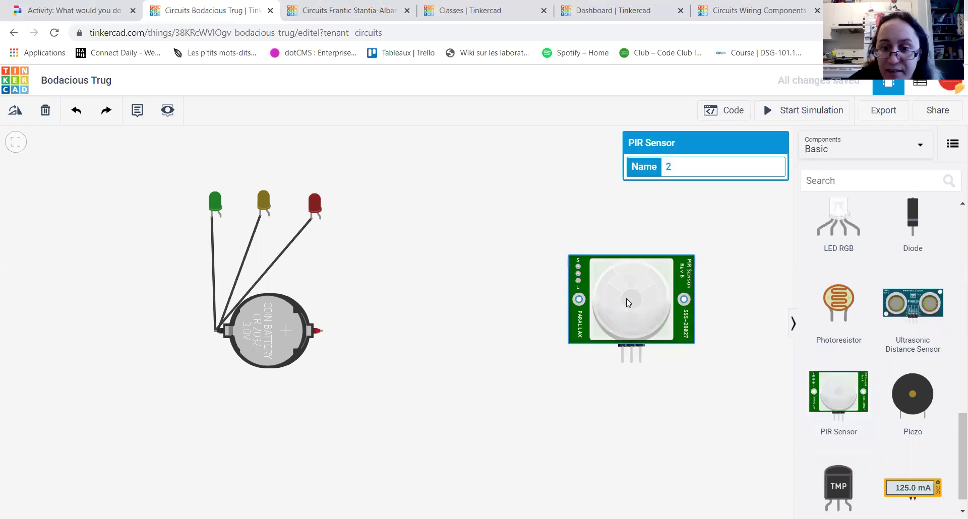
left_click(769, 115)
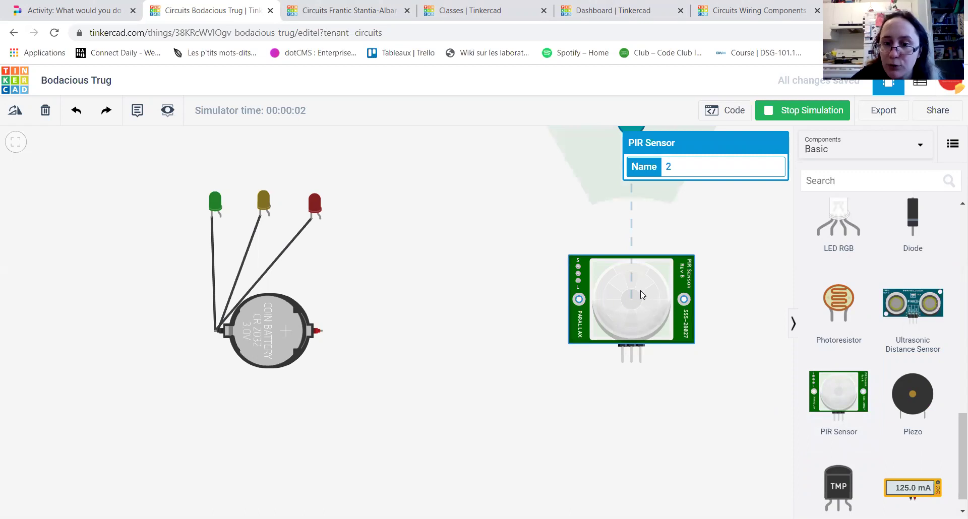
Step: Delete the PIR Sensor and place a Piezo to the right of the red LED
key("Delete")
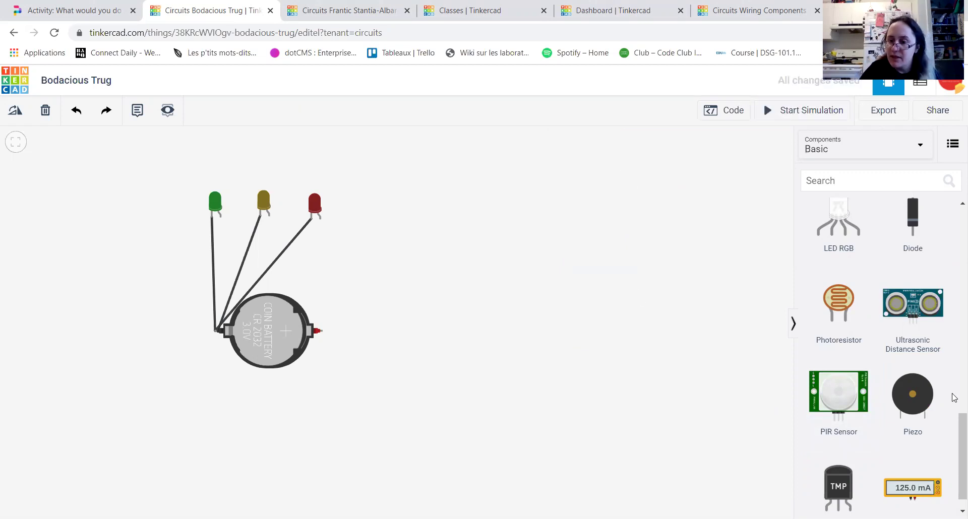
mouse_move(960, 448)
left_mouse_down()
mouse_move(953, 217)
mouse_move(956, 451)
left_mouse_up()
left_click_drag(910, 386, 386, 270)
Step: Delete the red, yellow and green LEDs along with their wires
left_click(314, 206)
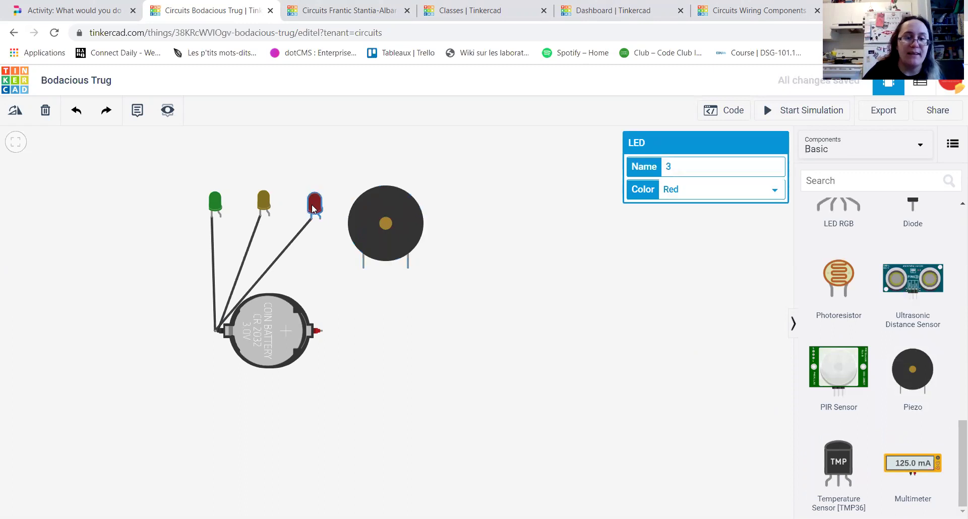
key("Delete")
left_click(260, 203)
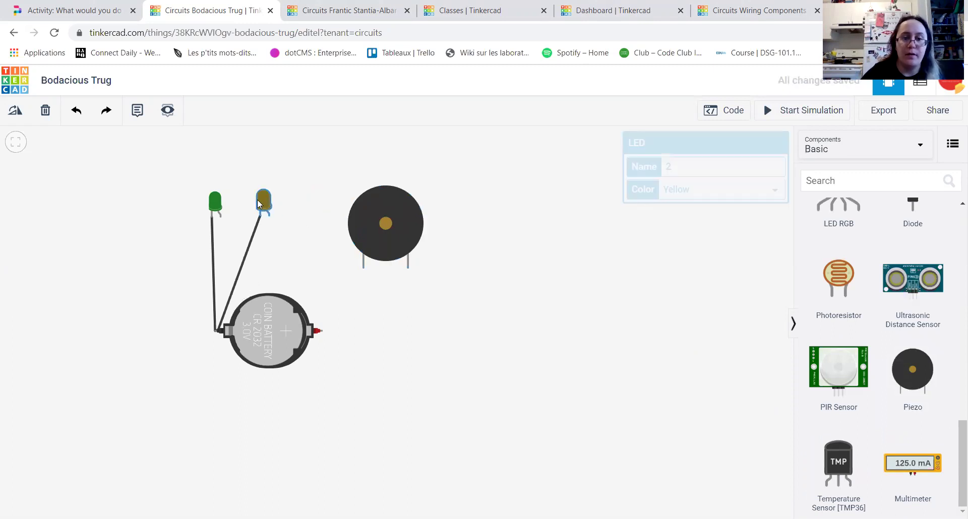
key("Delete")
left_click(215, 201)
key("Delete")
Step: Move the coin battery below the Piezo and wire its negative terminal to the left leg and its positive terminal to the right leg
left_click_drag(280, 331, 417, 355)
left_click(349, 353)
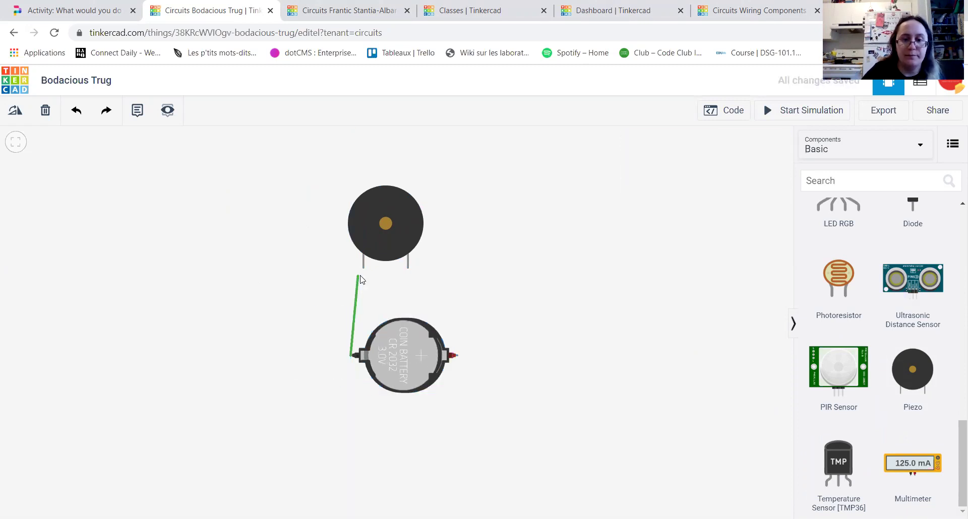
left_click(363, 268)
left_click(456, 356)
left_click(408, 268)
Step: Simulate the Piezo connected directly to the coin battery, running it twice
left_click(796, 112)
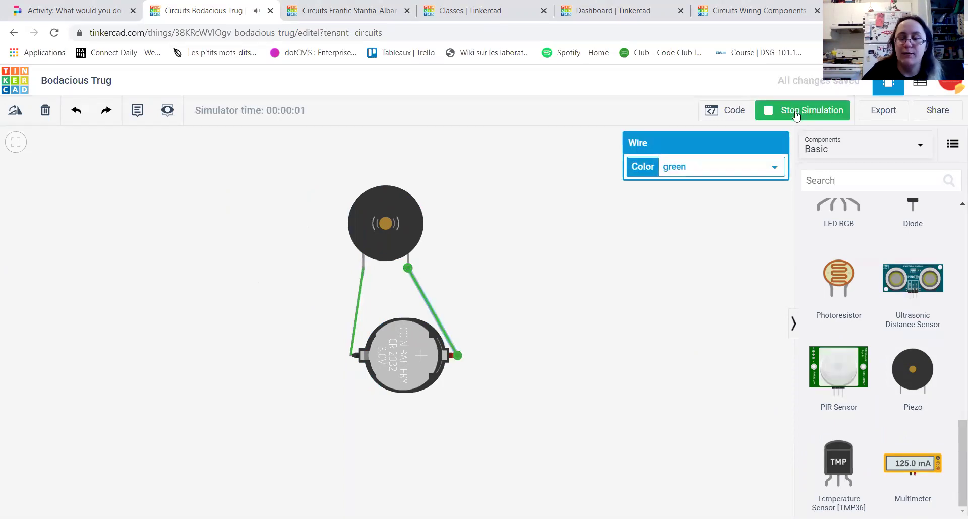
left_click(795, 112)
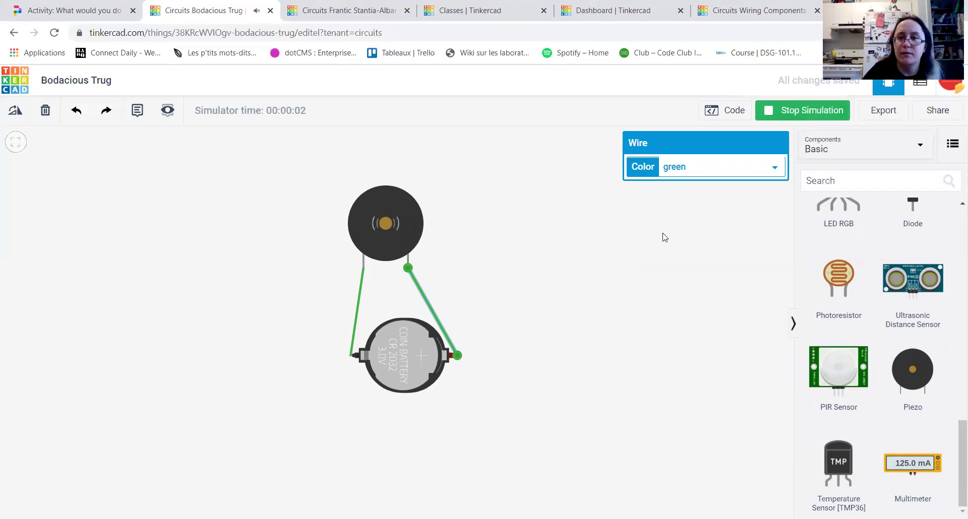
left_click(810, 115)
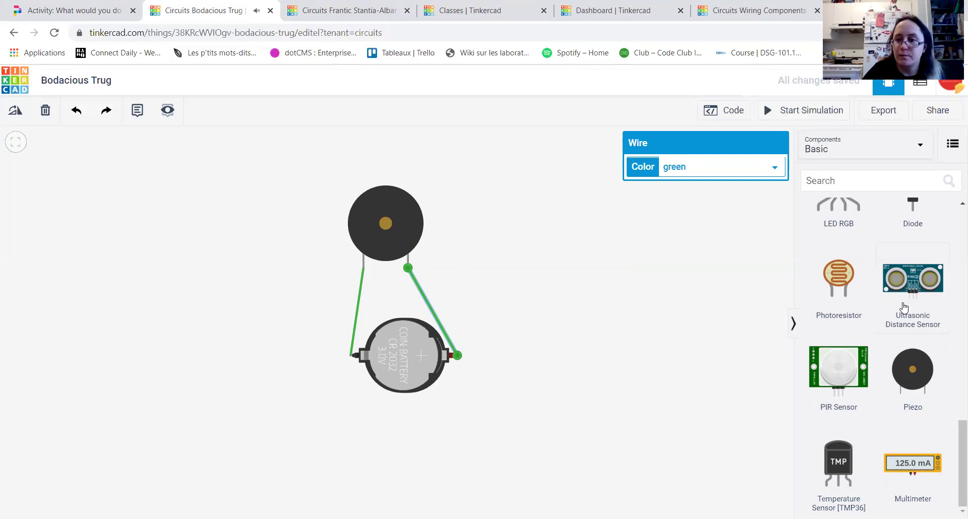
Step: Insert a Resistor between the battery's positive terminal and the Piezo's right leg in place of the direct wire
left_click_drag(955, 425, 954, 199)
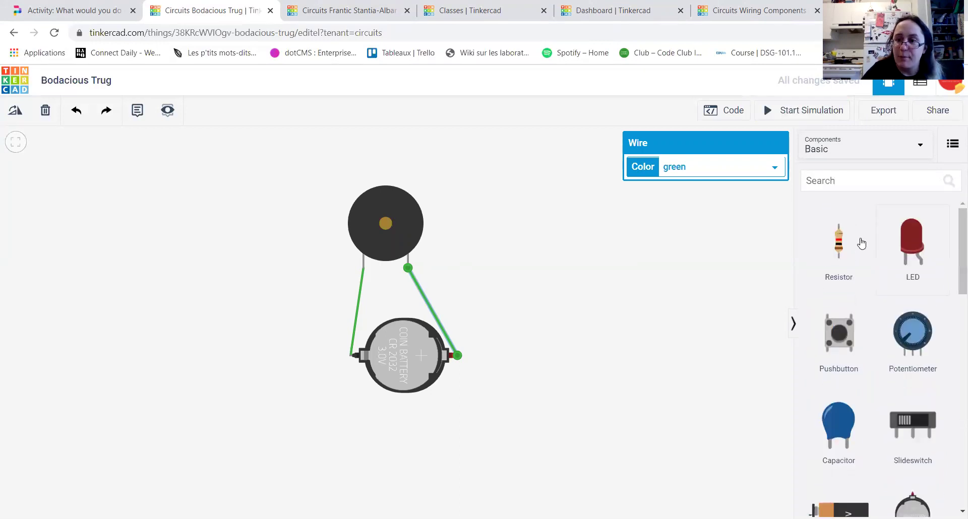
left_click_drag(838, 246, 504, 266)
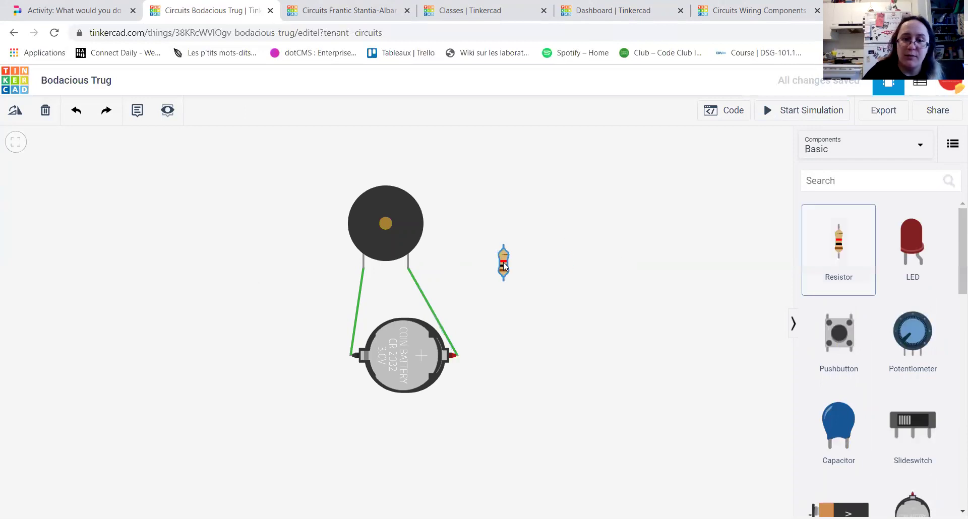
left_click(428, 304)
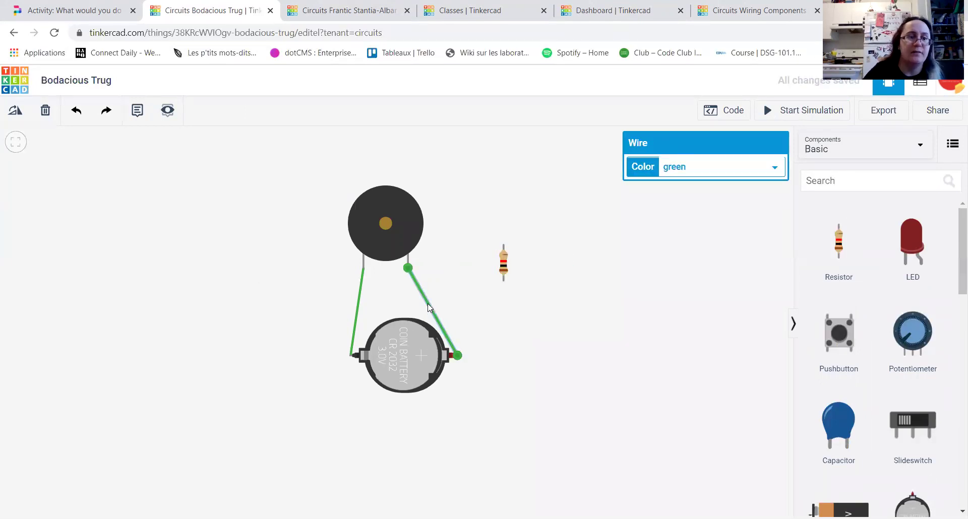
key("Delete")
left_click(455, 355)
left_click(503, 280)
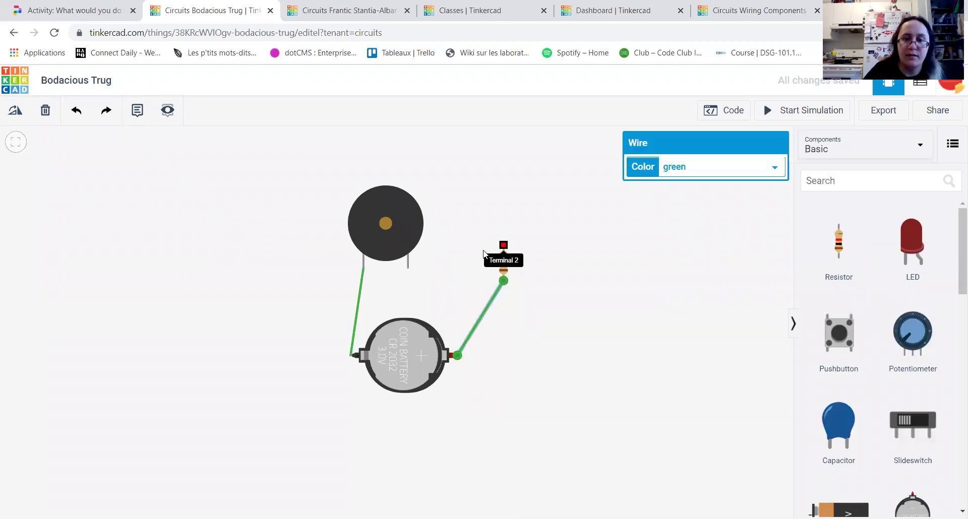
left_click(504, 248)
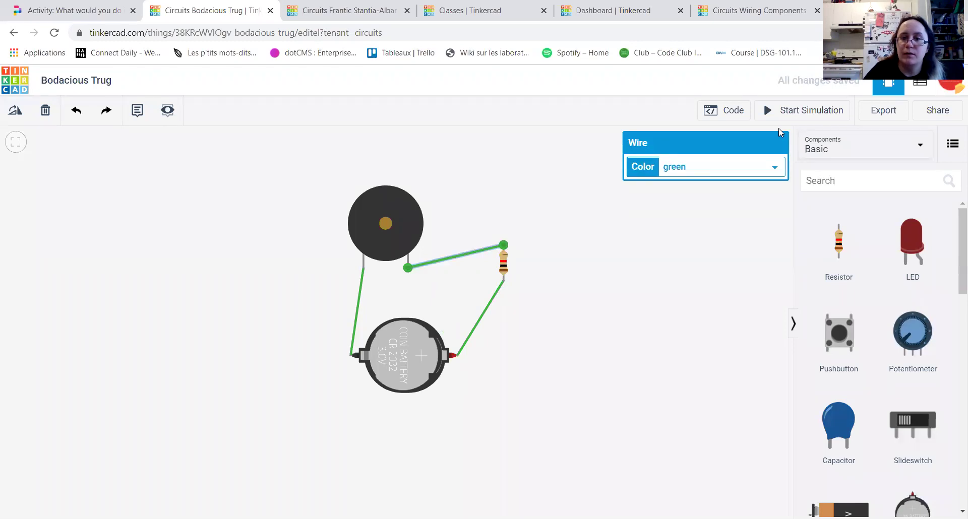
Step: Simulate the Piezo circuit and set the resistor's resistance to 10 kΩ while it runs
left_click(786, 111)
left_click(503, 262)
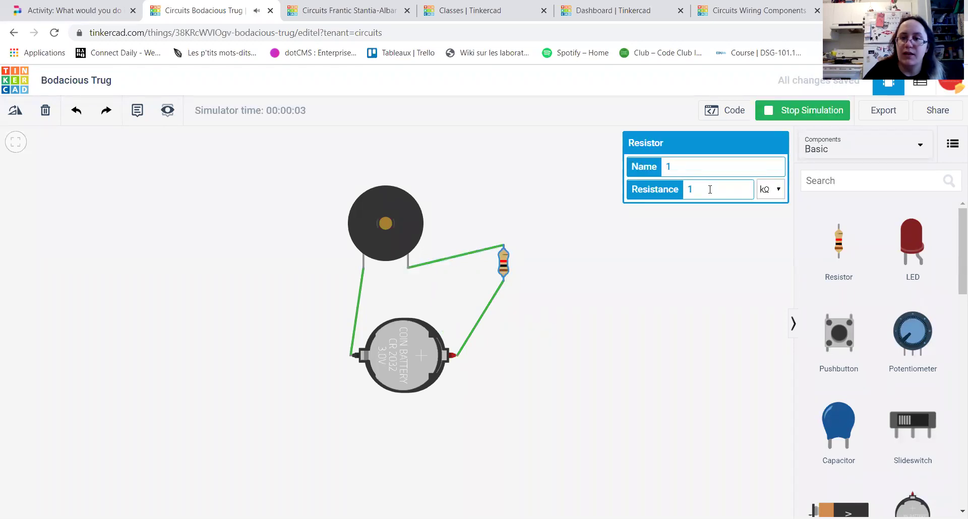
type("0")
left_click(712, 247)
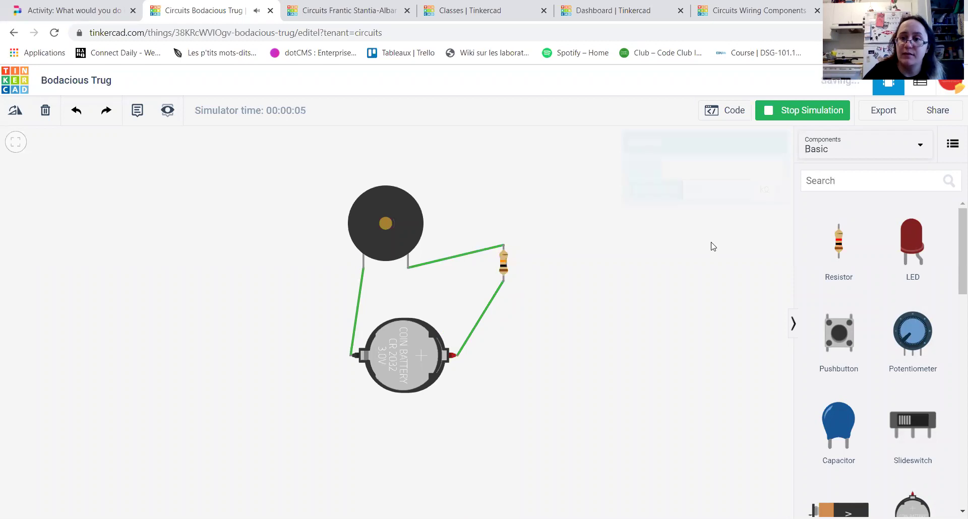